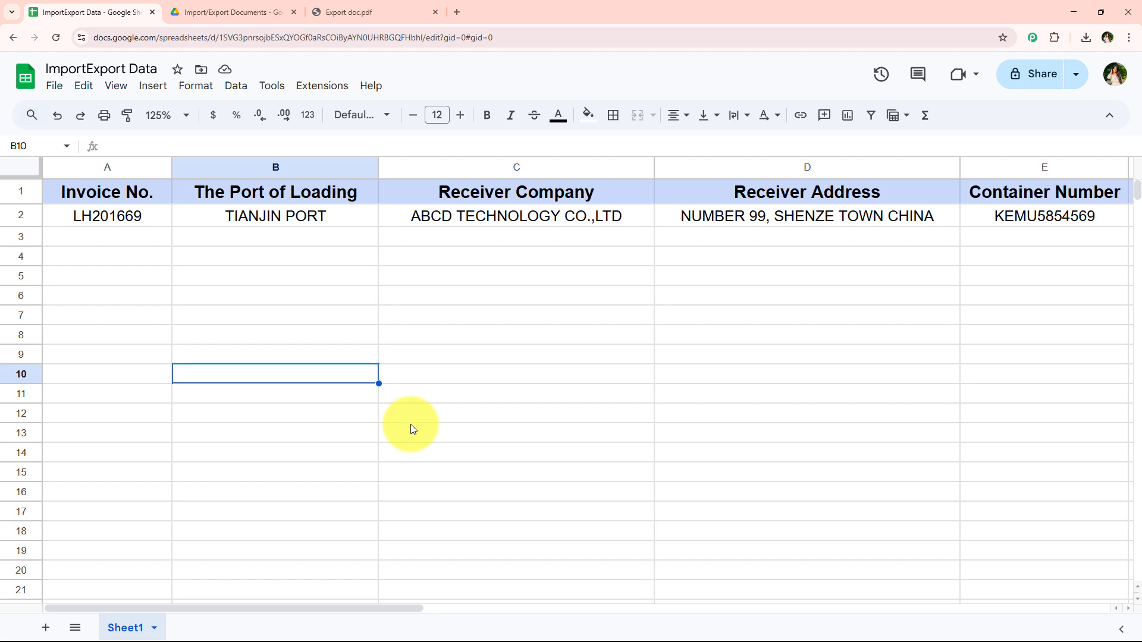
Review the Export doc.pdf invoice, the ImportExport Data spreadsheet and the Import/Export Documents folder in Google Drive.
click(387, 5)
scroll(553, 309, down, 5)
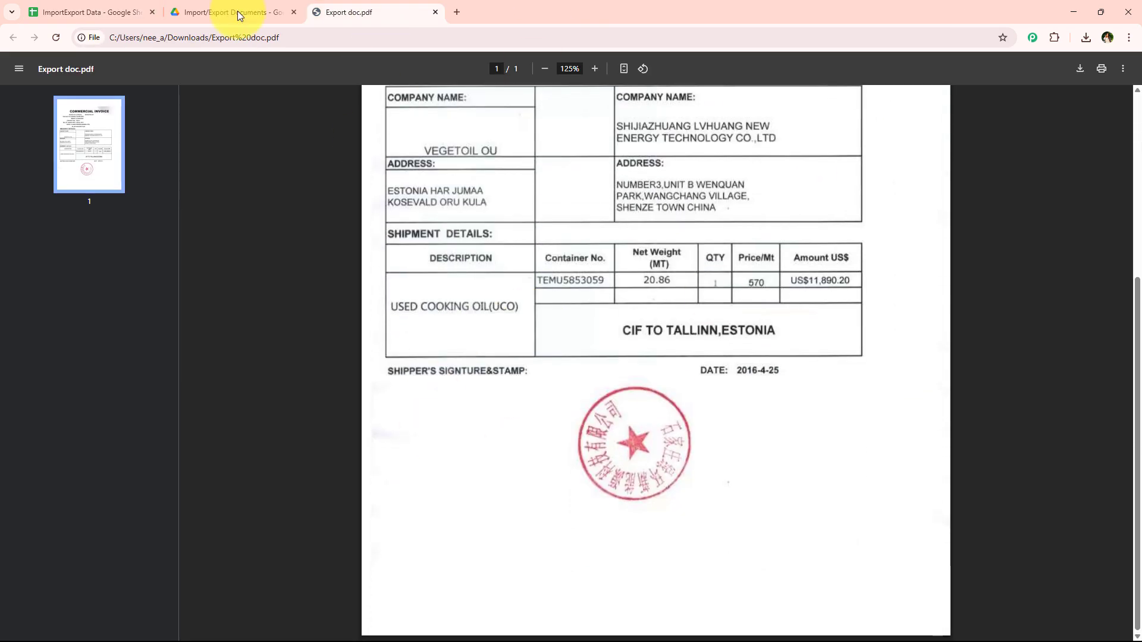
click(125, 12)
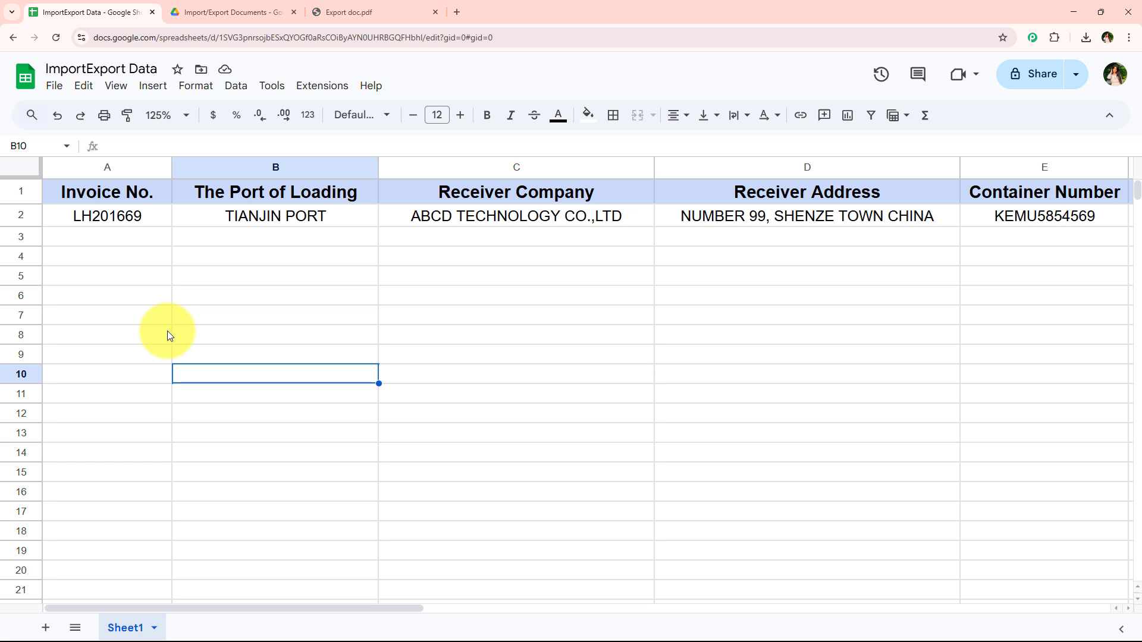
click(256, 11)
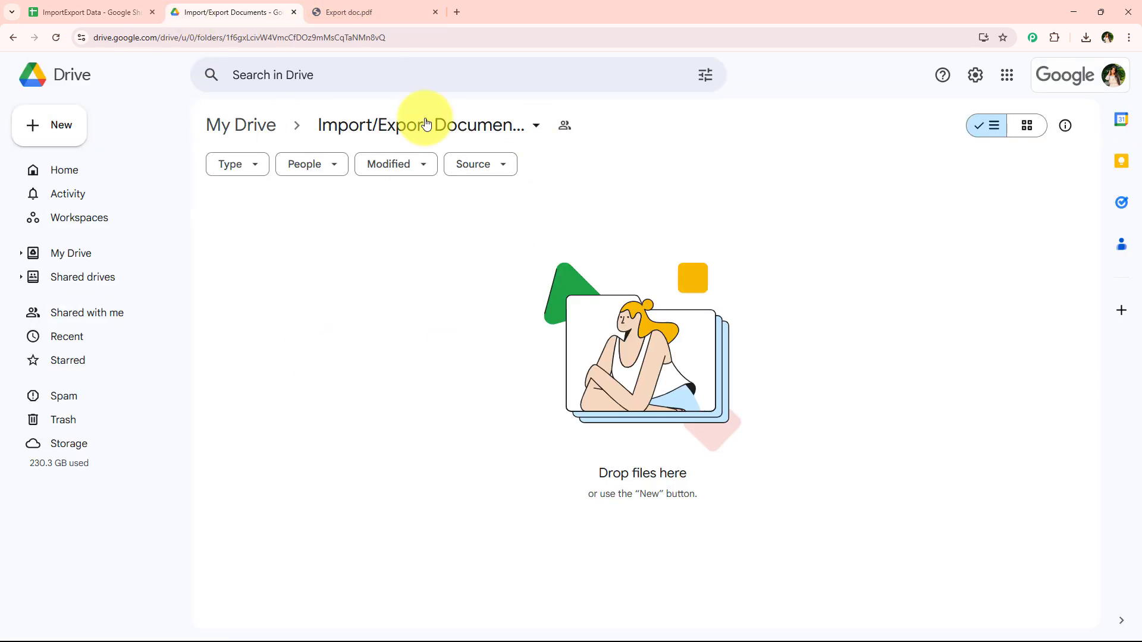
click(39, 10)
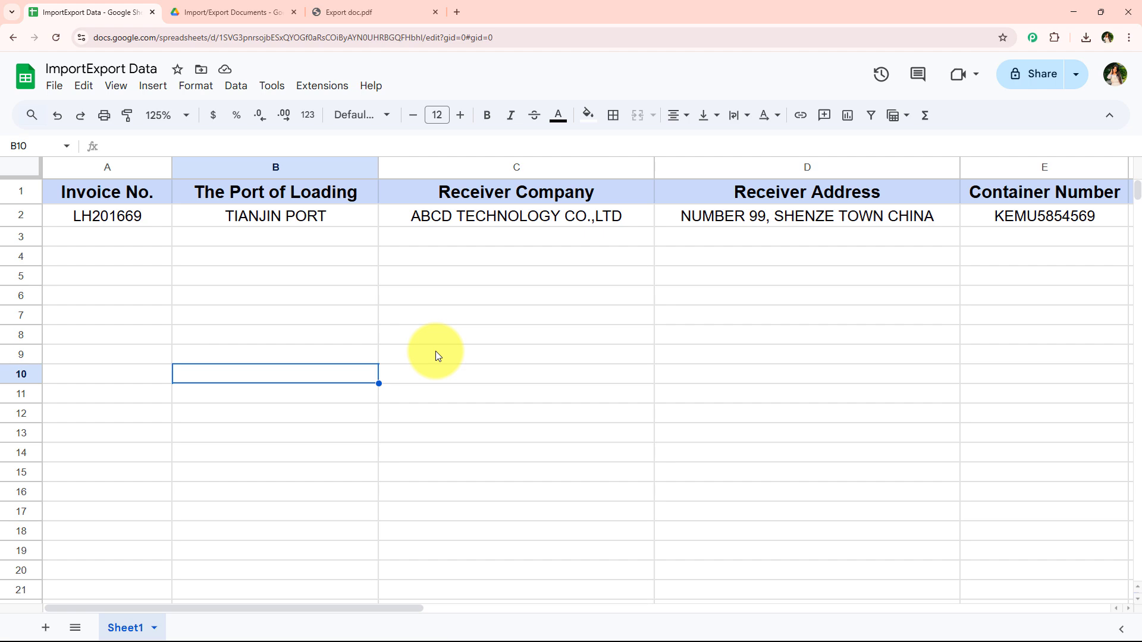
click(248, 5)
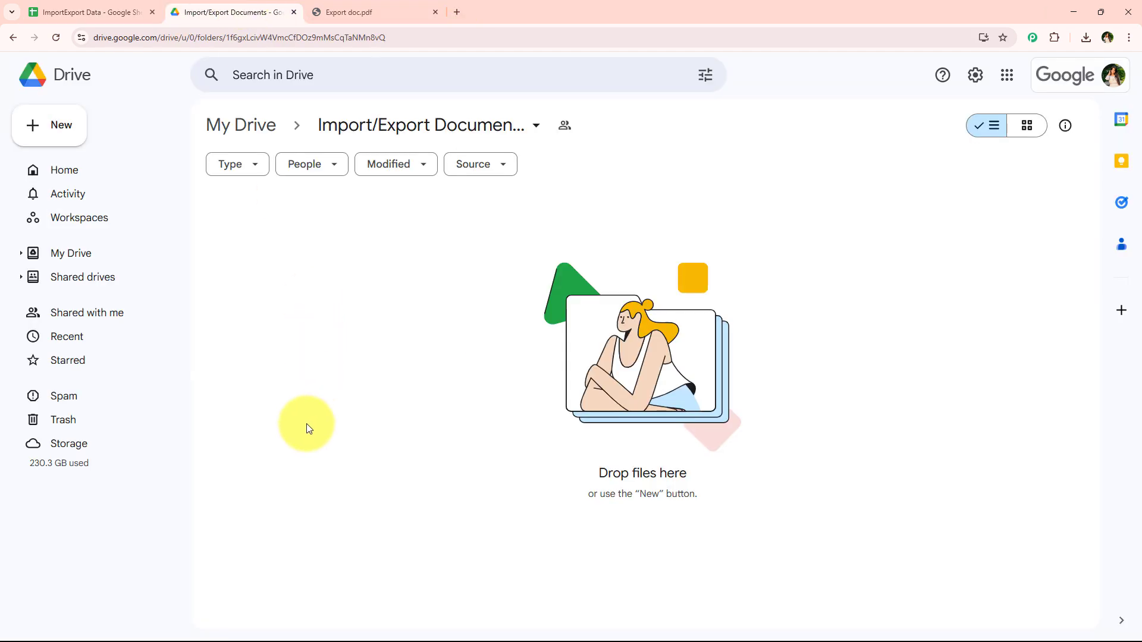
click(428, 9)
scroll(535, 268, up, 5)
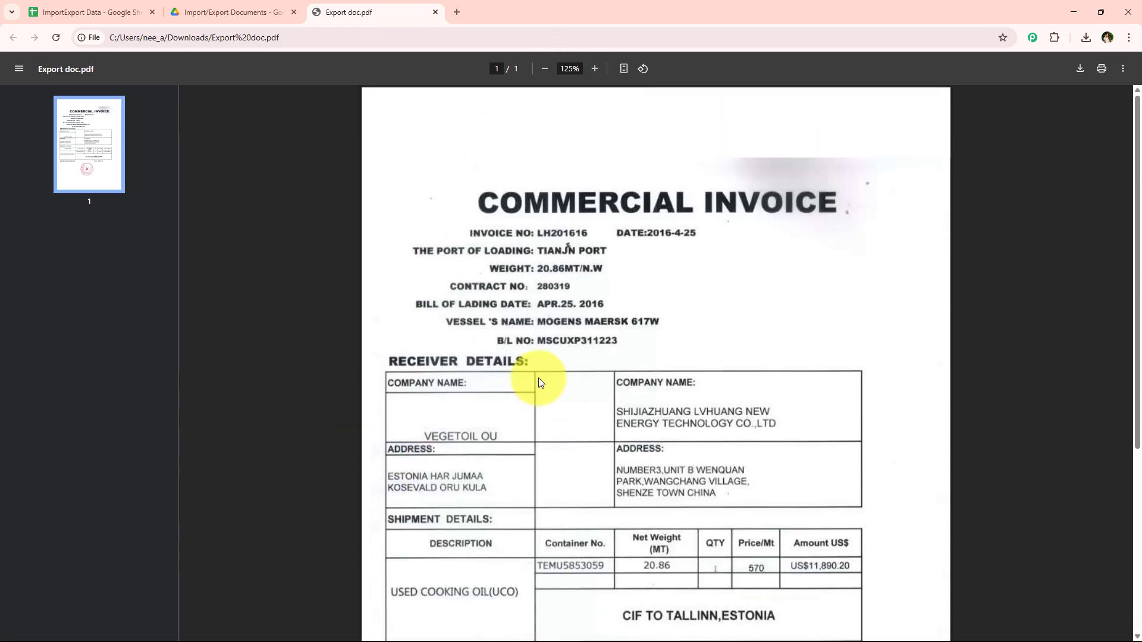
Open the Pabbly Connect website from pabbly.com in a new browser tab and dismiss the lifetime offer pop-up.
click(456, 12)
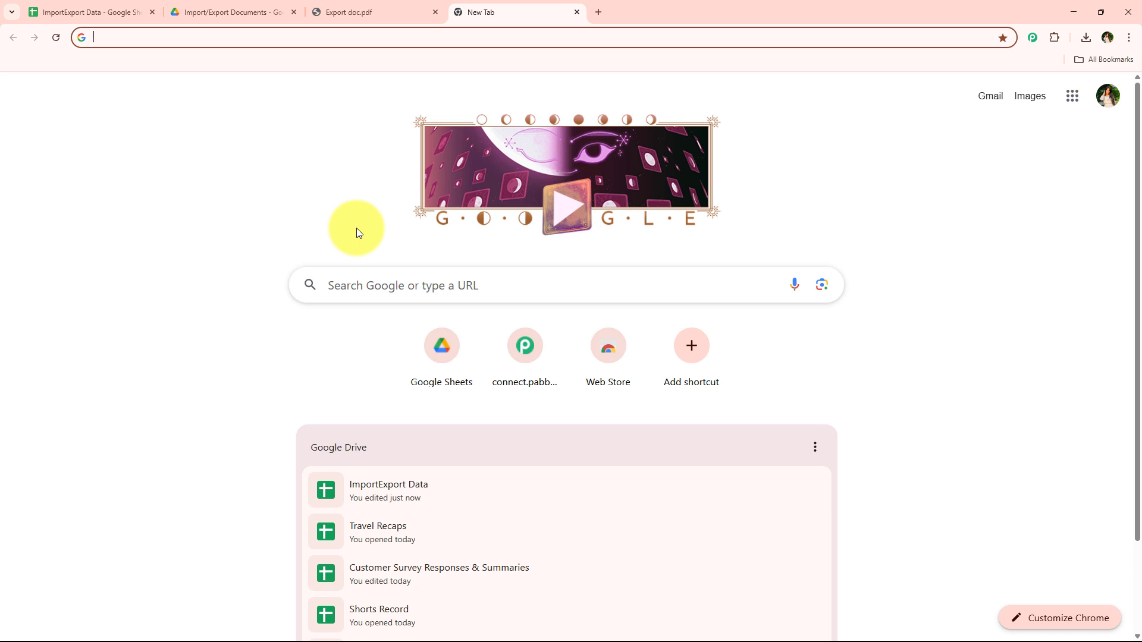
click(384, 43)
text(Pa)
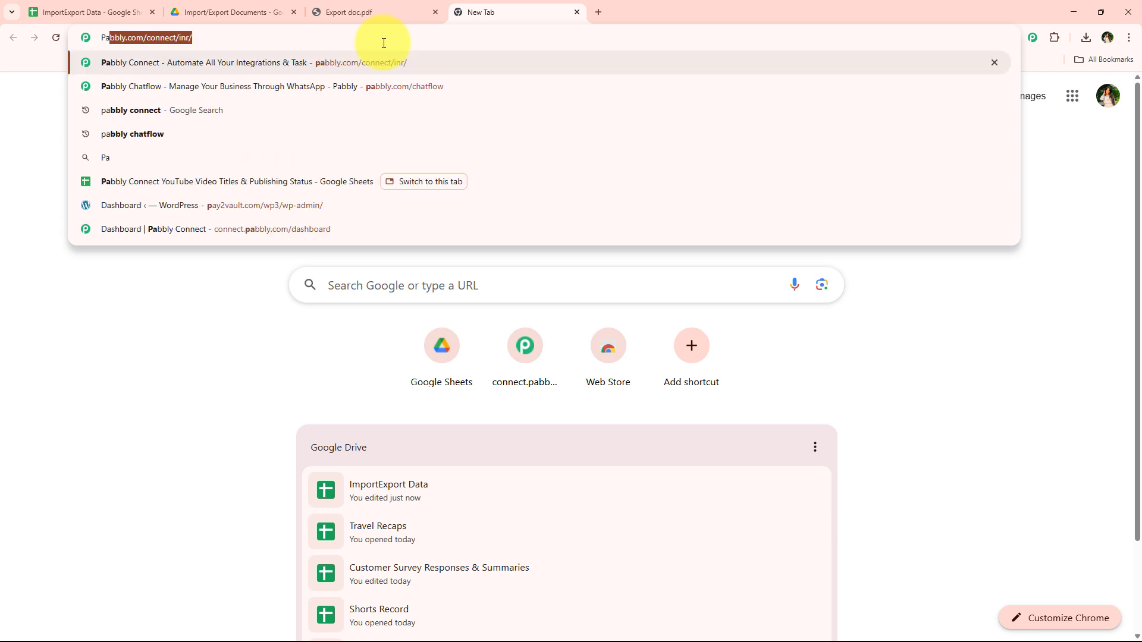
text(bbly.com)
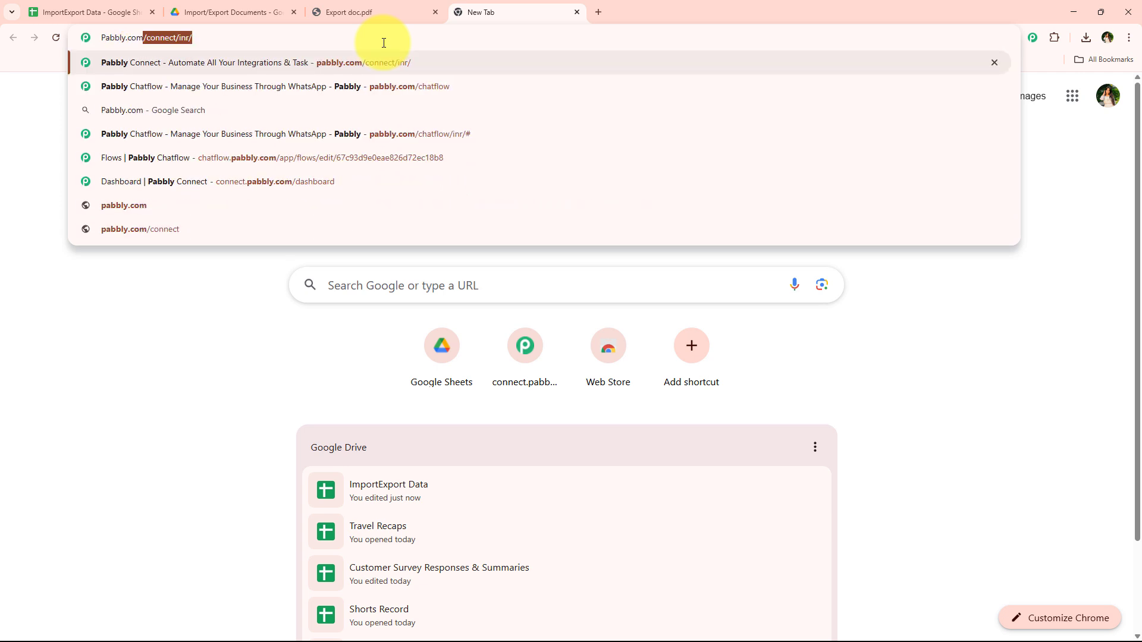
key(Return)
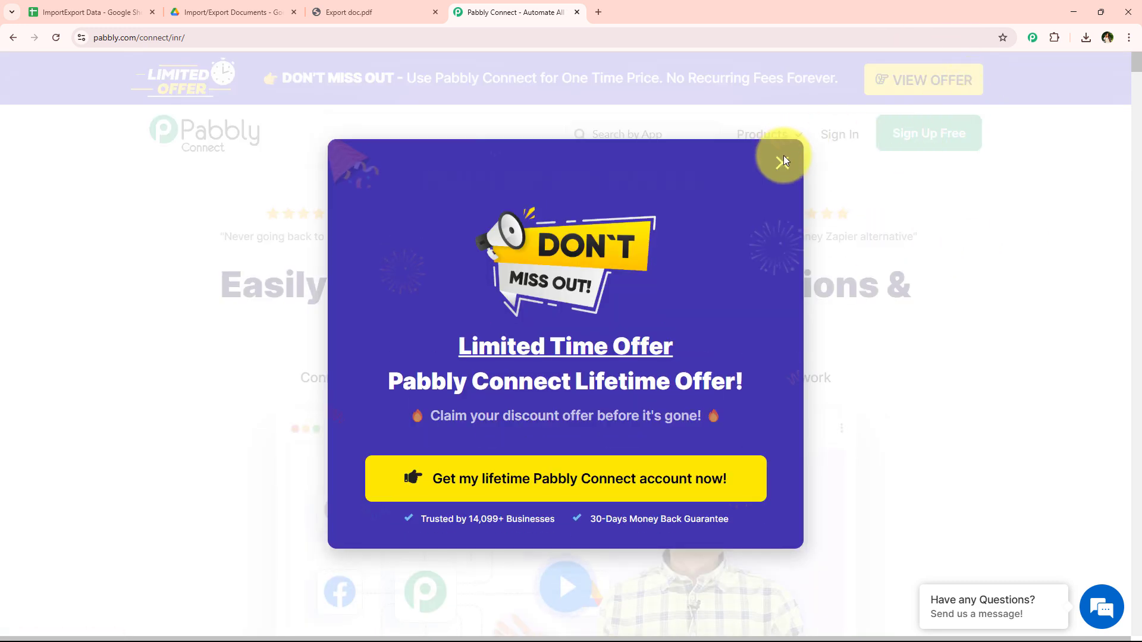
click(780, 161)
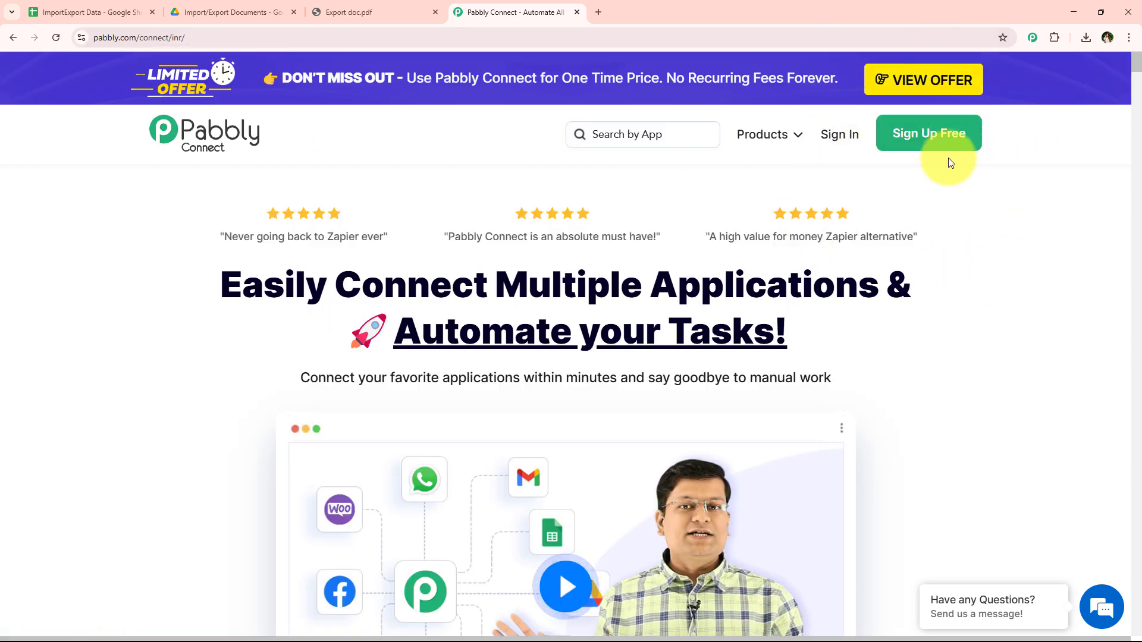
click(700, 236)
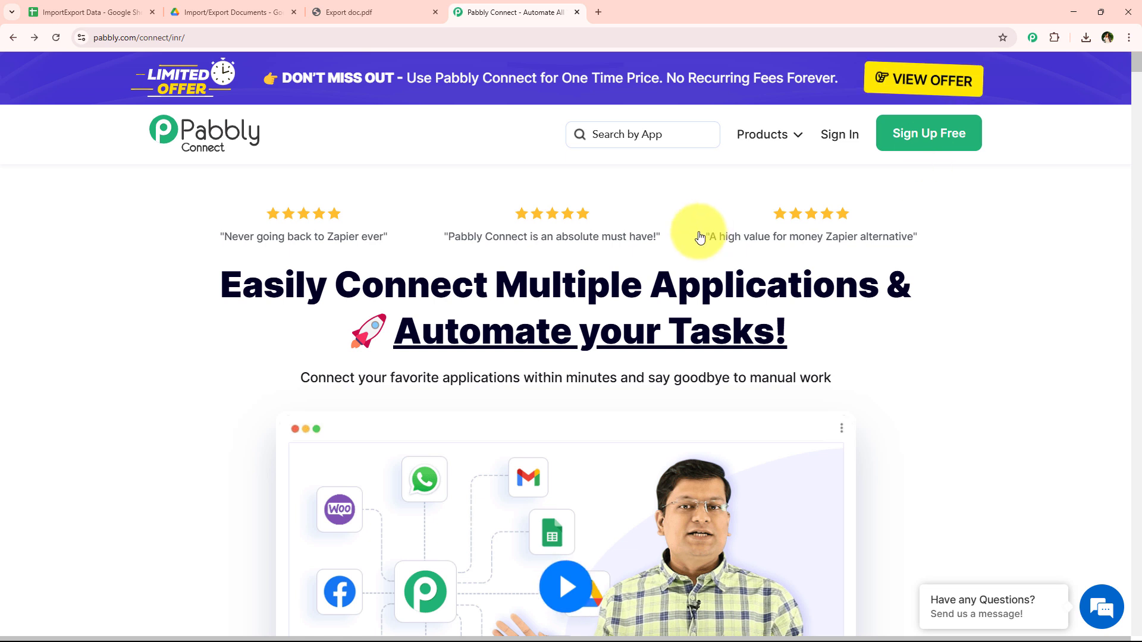
Sign in to Pabbly and access Pabbly Connect from the All Pabbly Apps page.
click(846, 145)
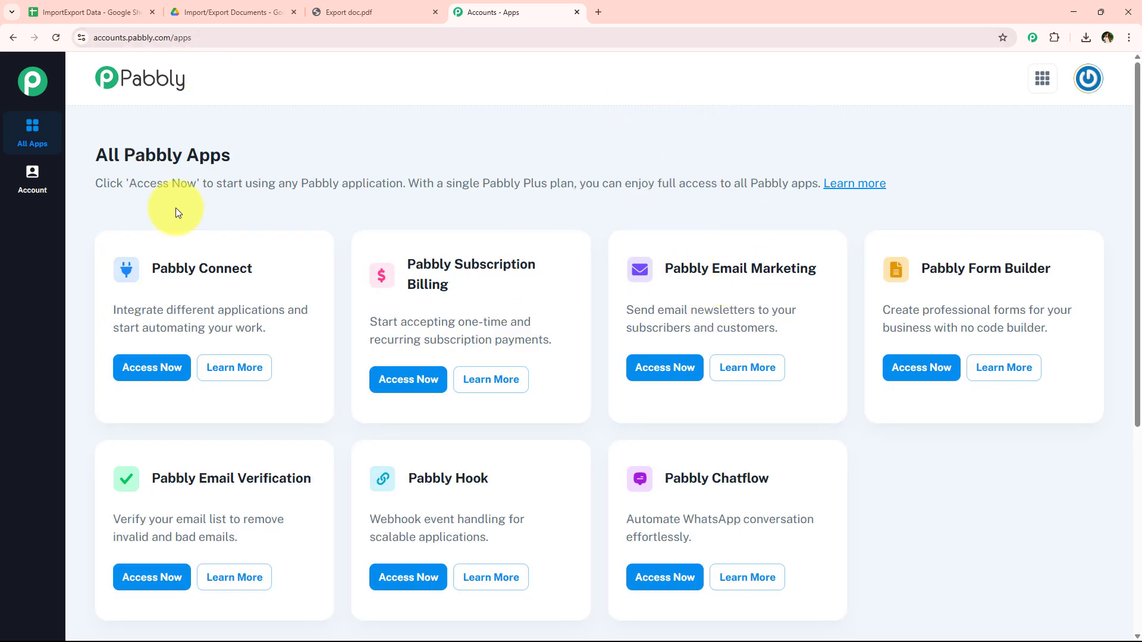
drag(95, 154, 120, 154)
drag(204, 155, 230, 154)
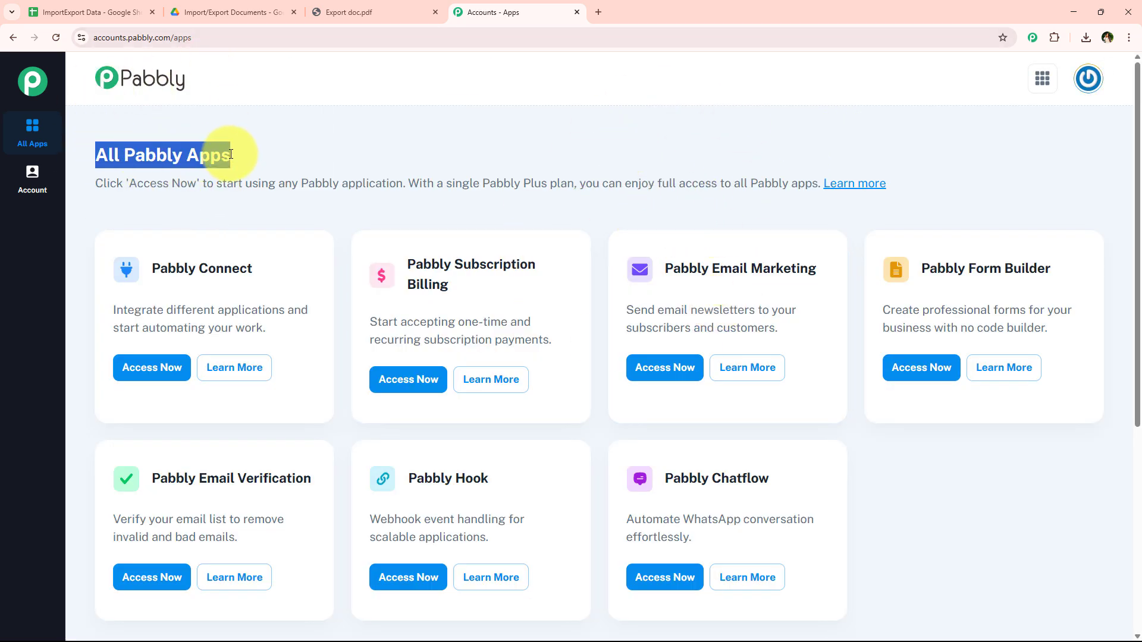
scroll(338, 234, down, 1)
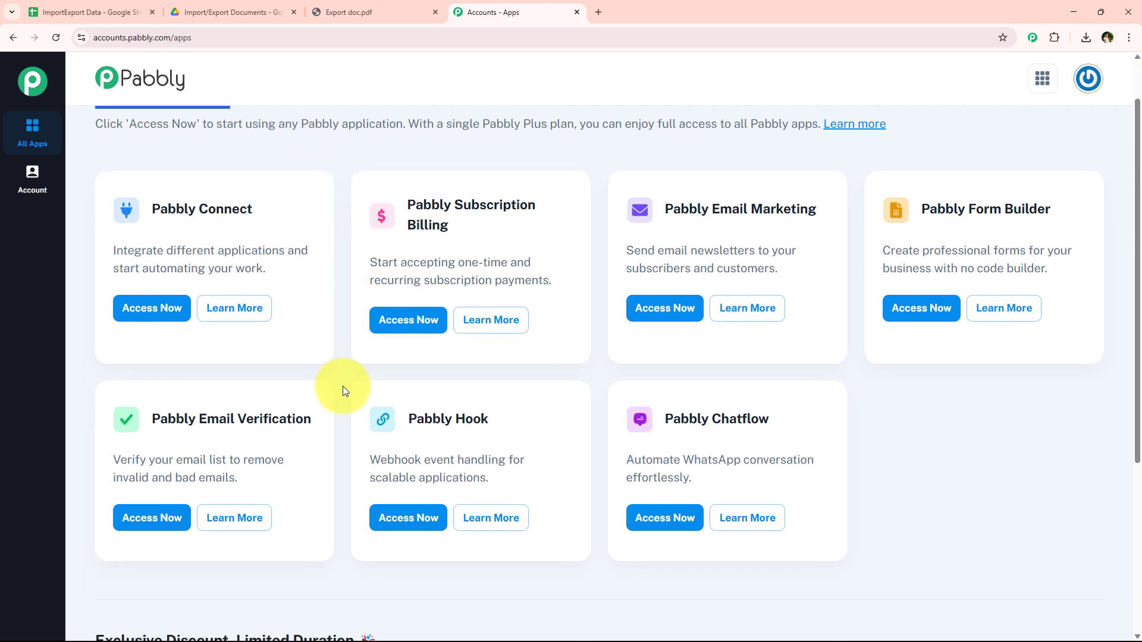
scroll(337, 409, up, 1)
scroll(338, 414, down, 1)
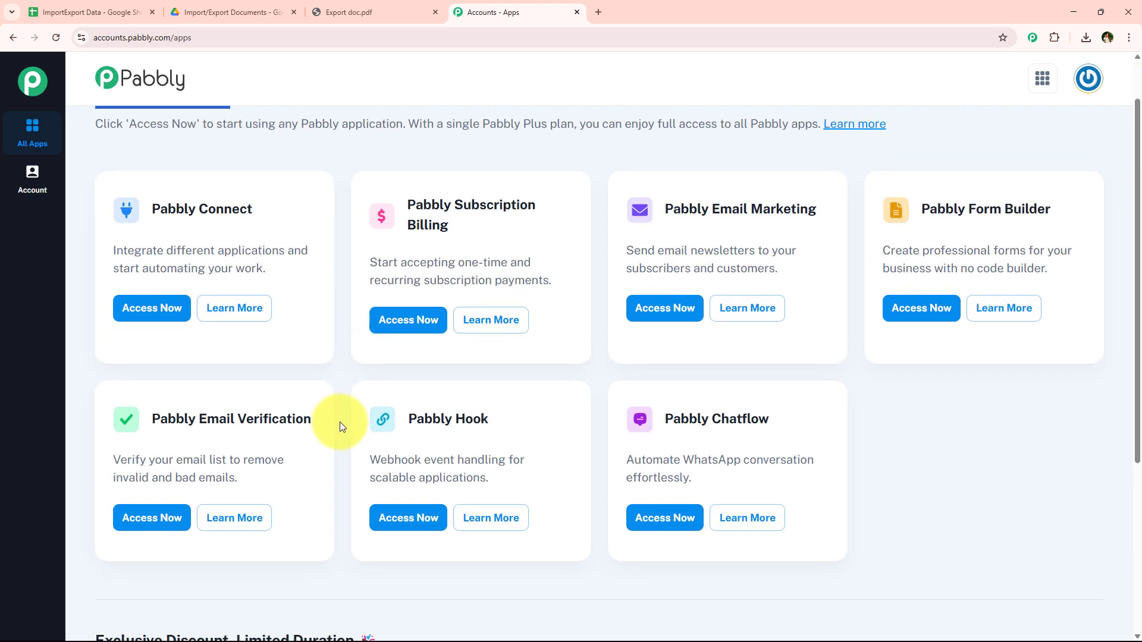
scroll(341, 426, up, 1)
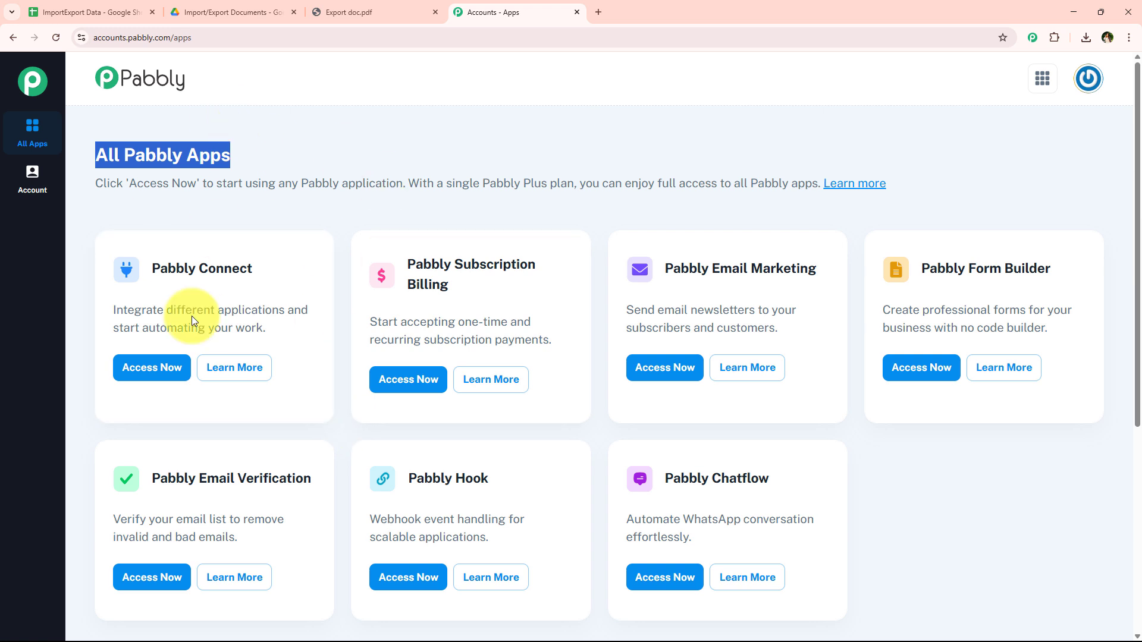
drag(149, 266, 280, 308)
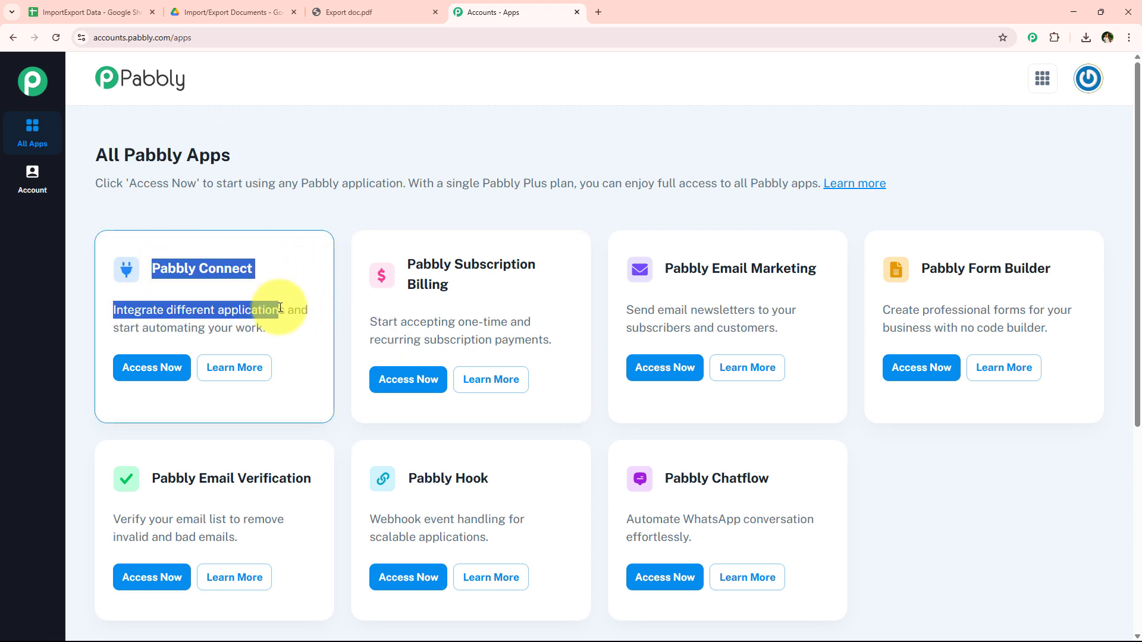
click(131, 364)
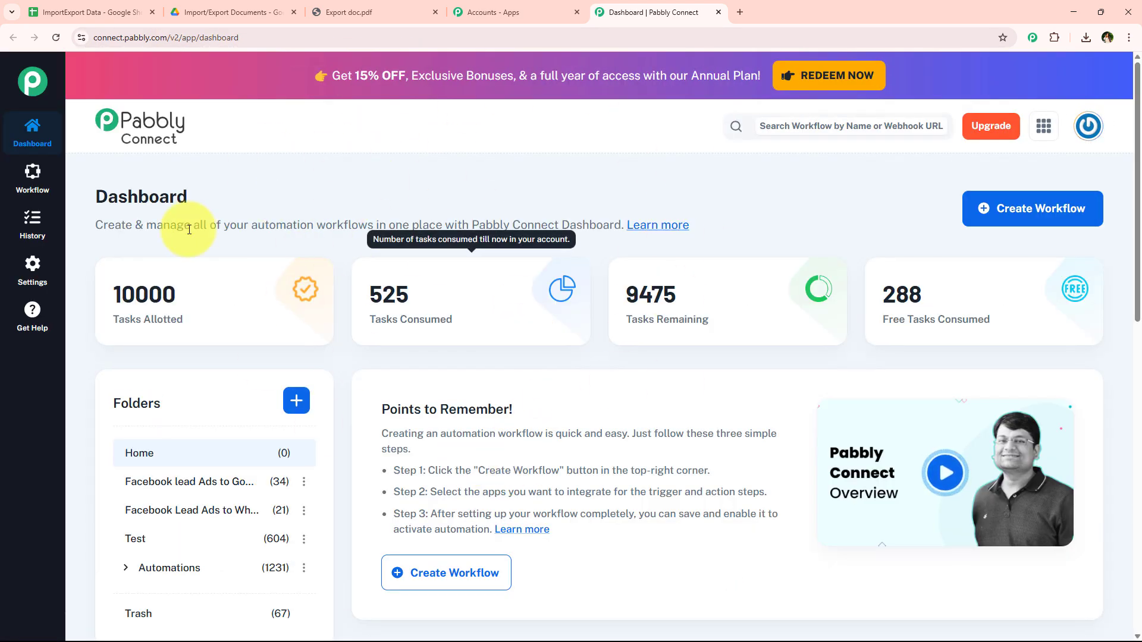
Start creating a new workflow from the dashboard and choose Automations as its folder.
drag(99, 196, 212, 196)
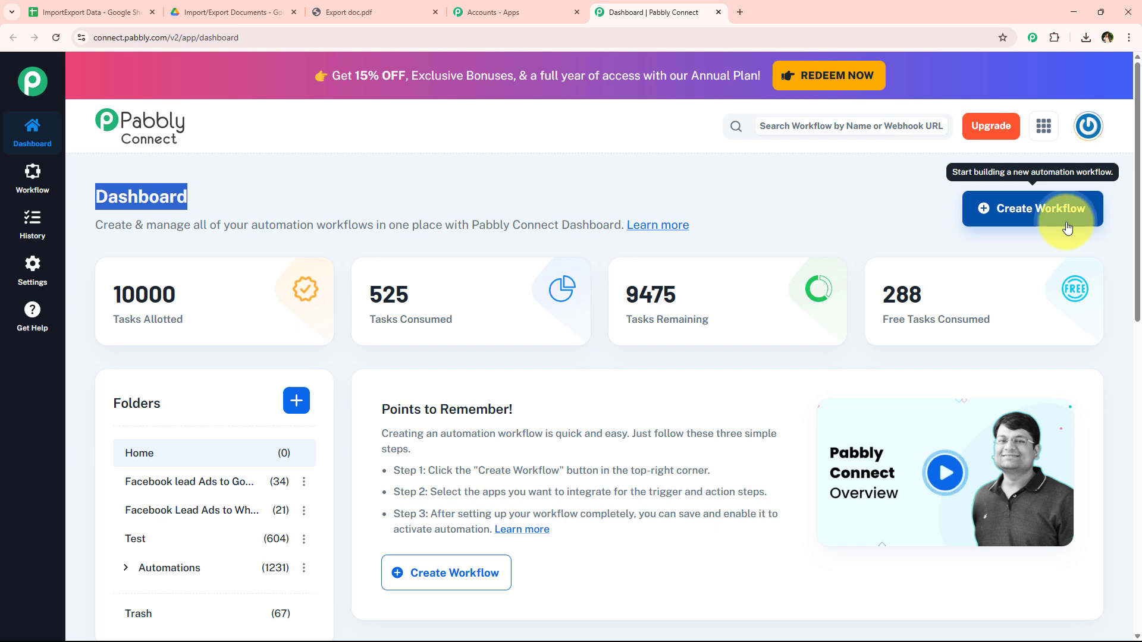
click(1047, 228)
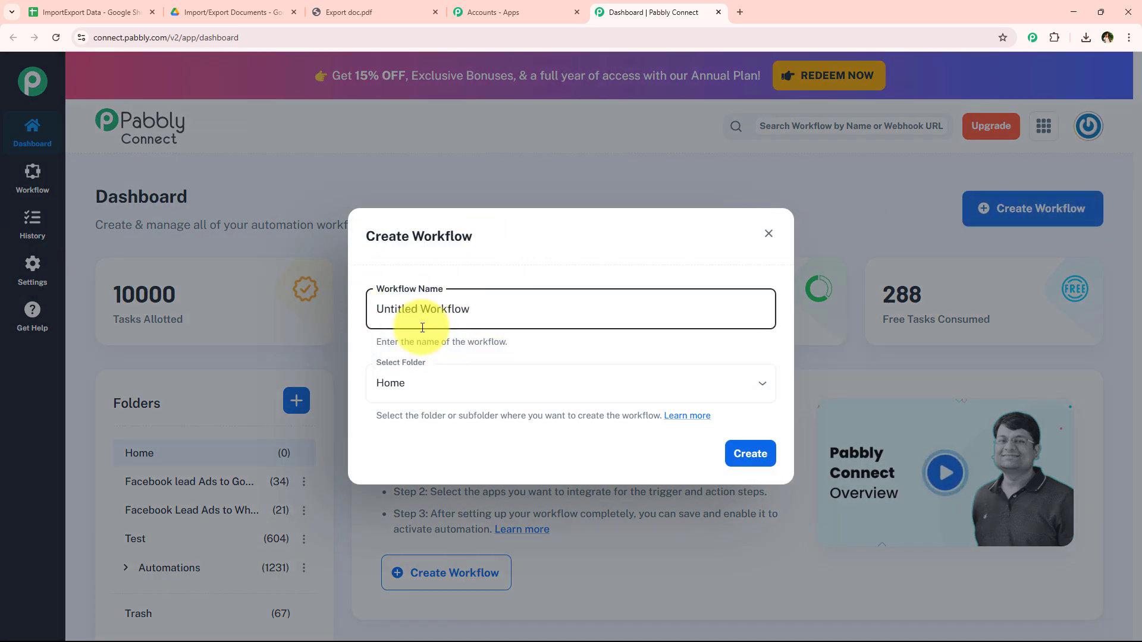
drag(505, 293, 358, 307)
click(440, 376)
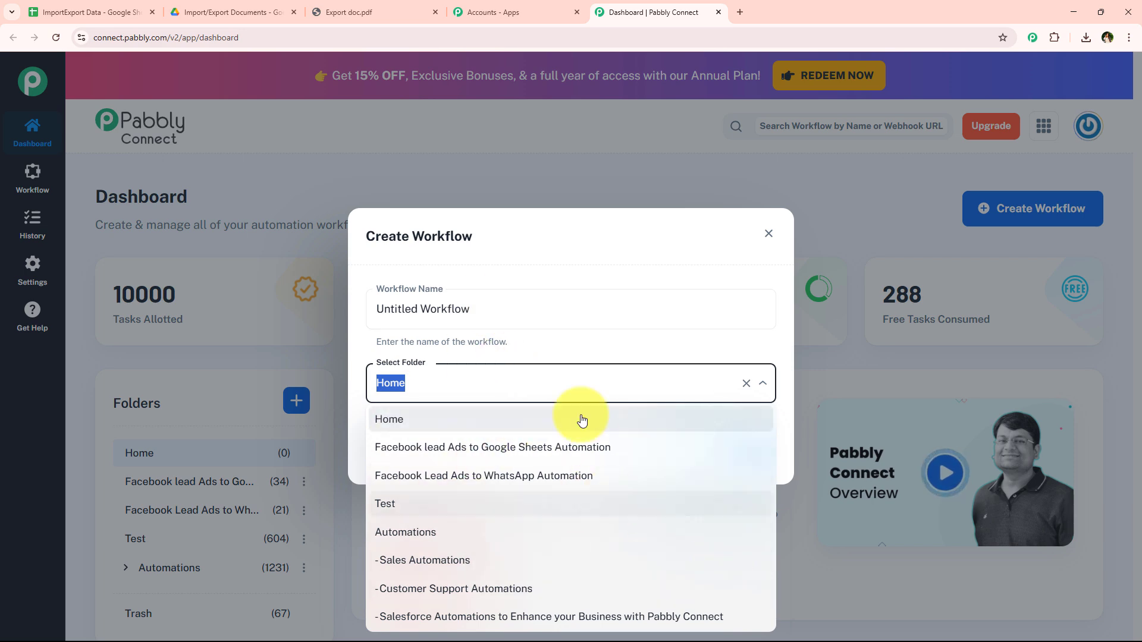
click(450, 382)
click(446, 387)
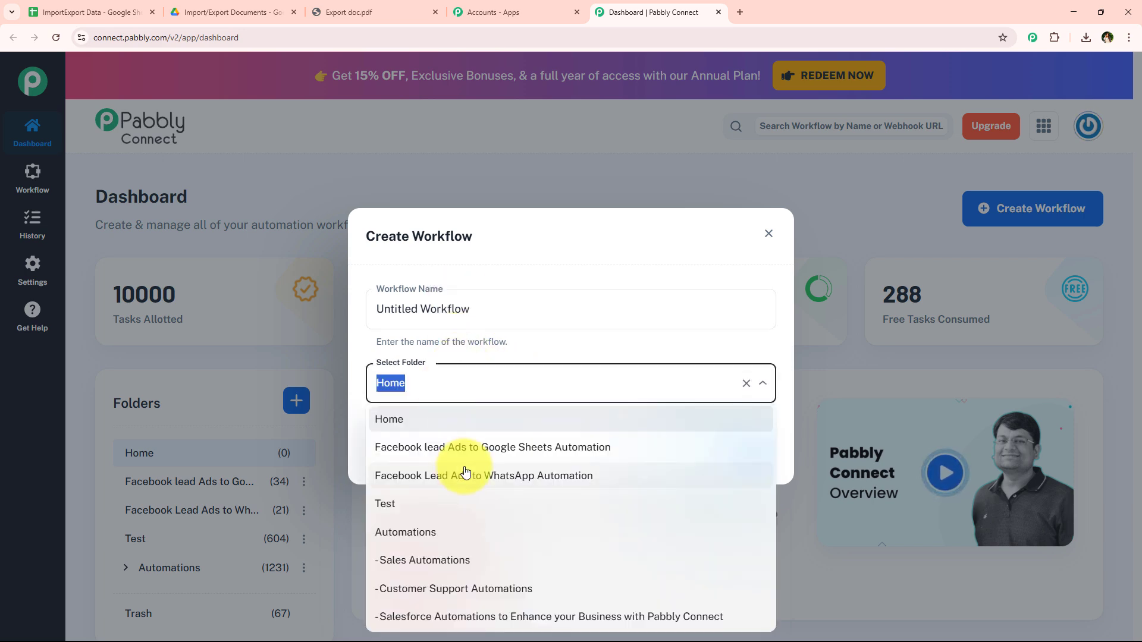
click(436, 530)
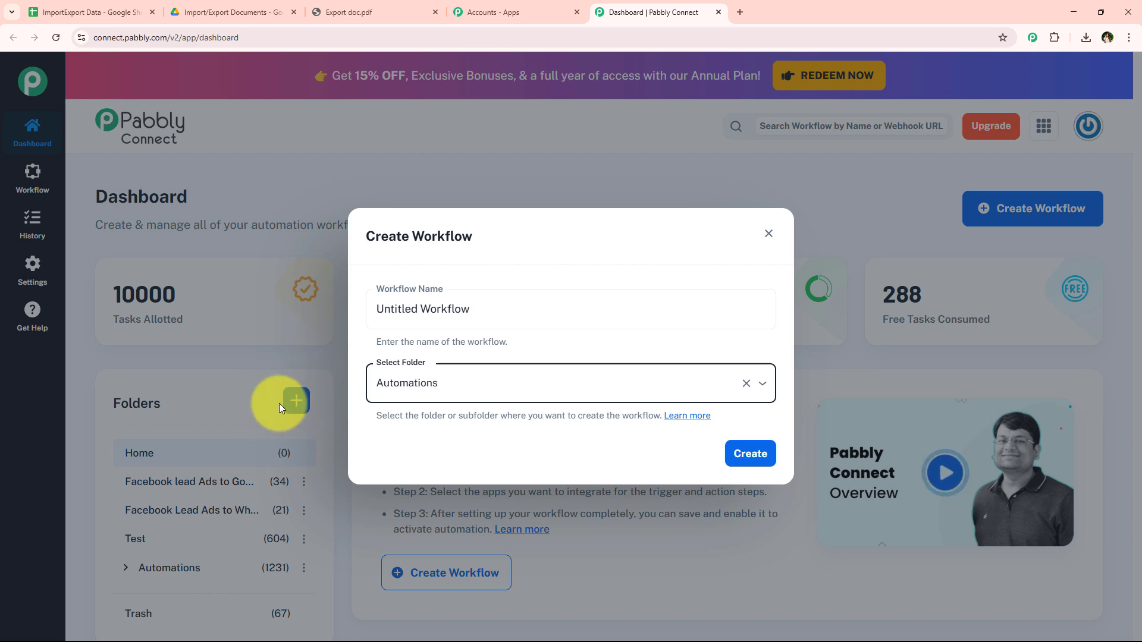
click(490, 371)
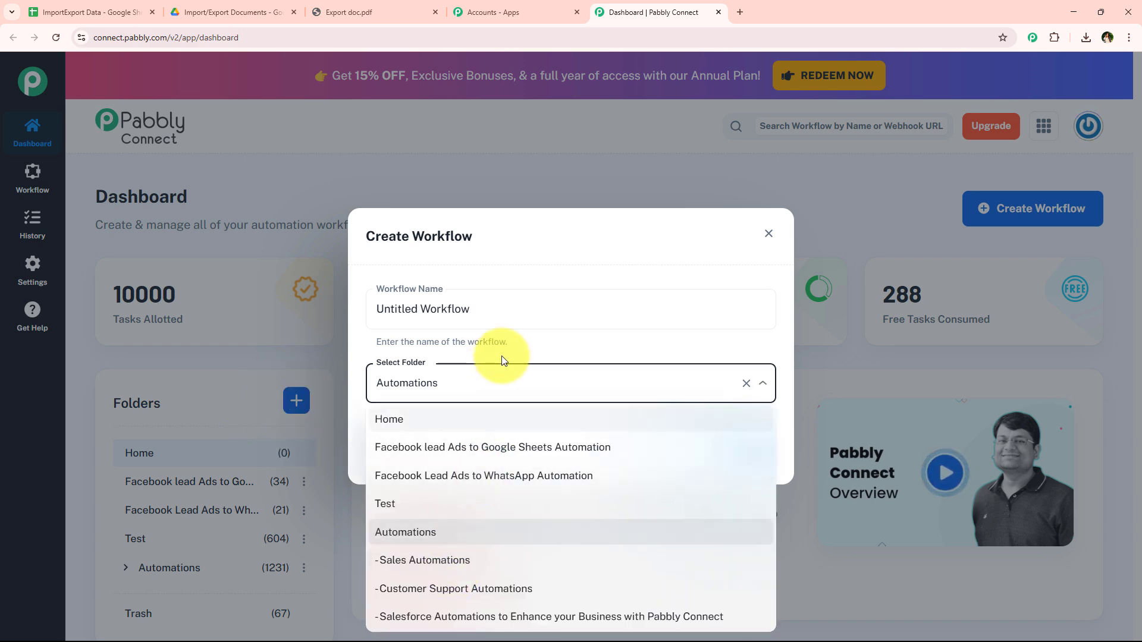
click(501, 358)
Replace the workflow name with the copied title beginning "How to Use AI to Extract Import/Export Documents Data From PDFs" and create the workflow.
click(561, 311)
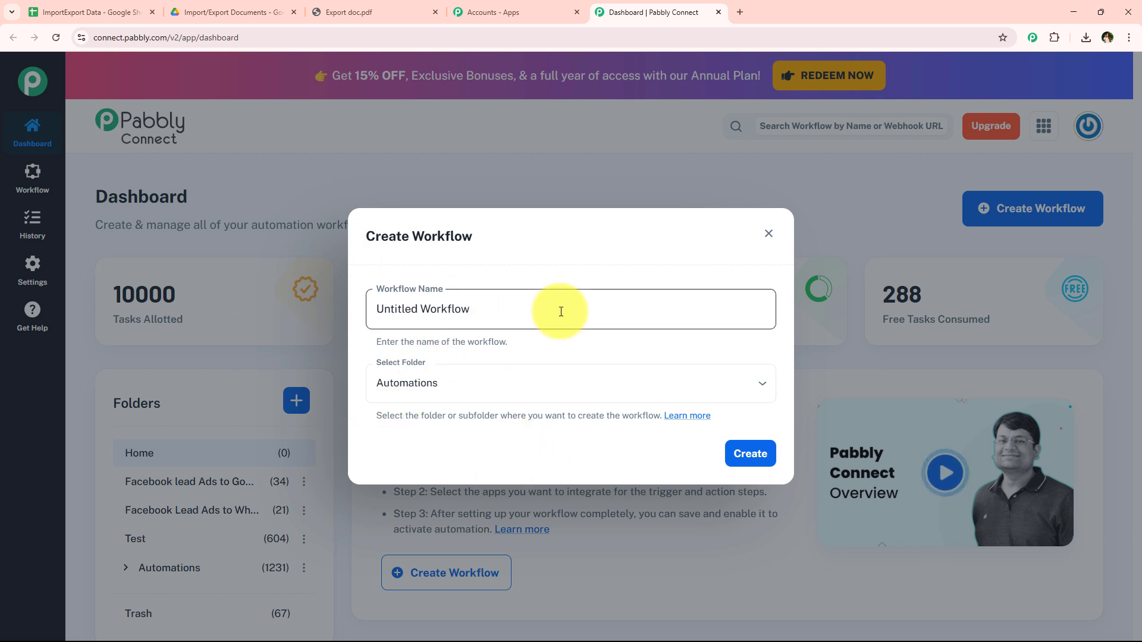
key(ctrl+shift+Left)
key(ctrl+shift+Left)
key(BackSpace)
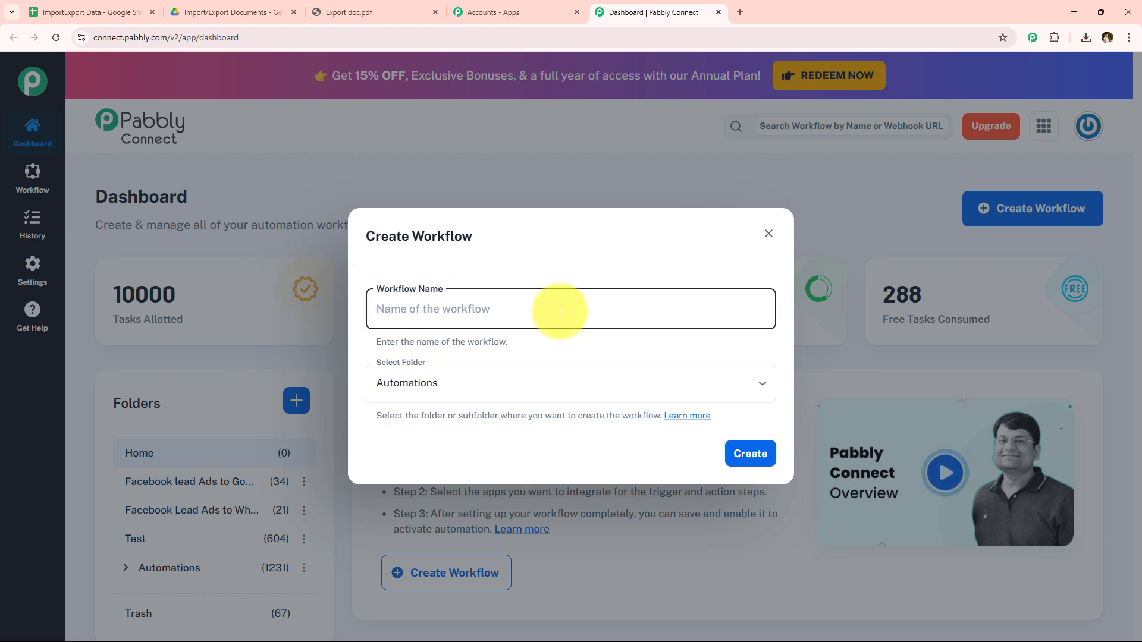
key(ctrl+v)
drag(380, 311, 778, 308)
click(769, 390)
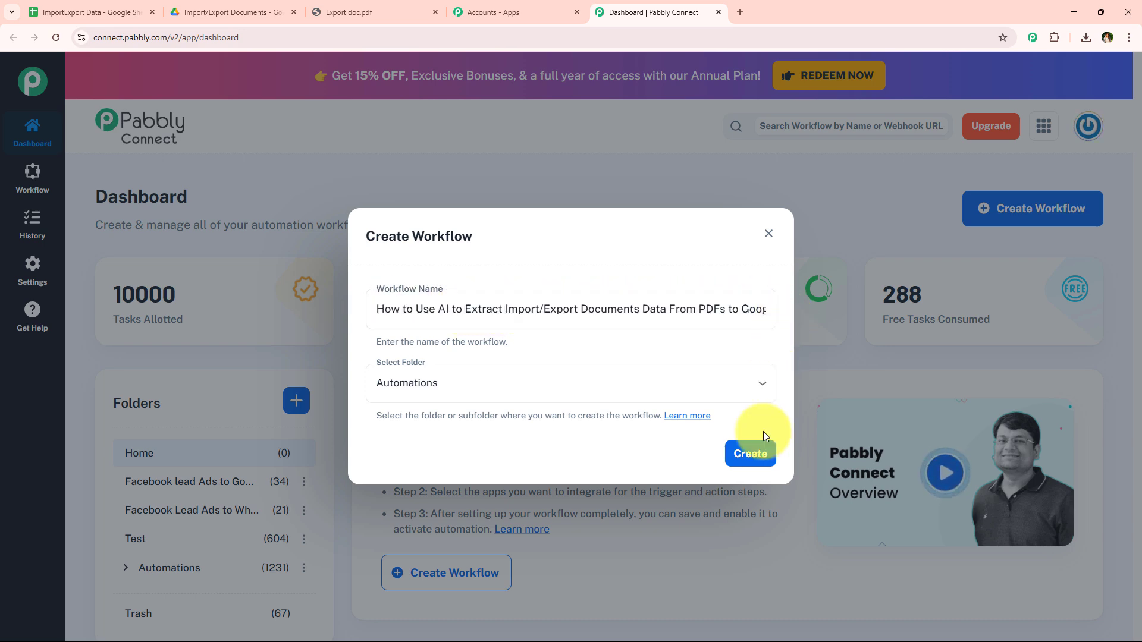
click(747, 467)
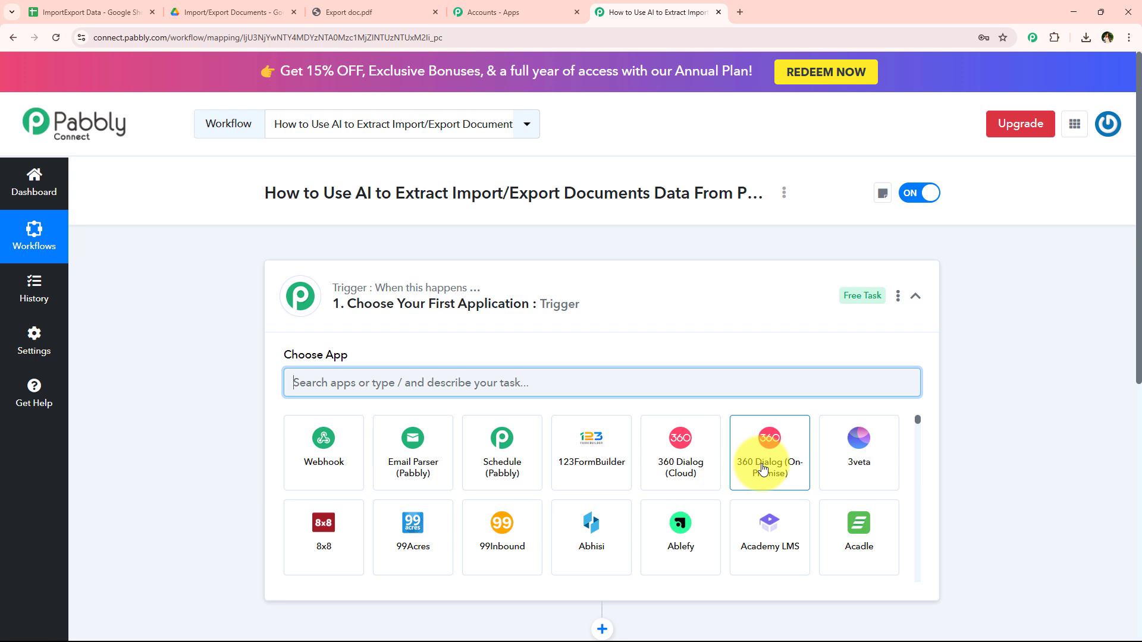
Collapse the trigger step and examine the workflow's trigger and action descriptions.
click(591, 287)
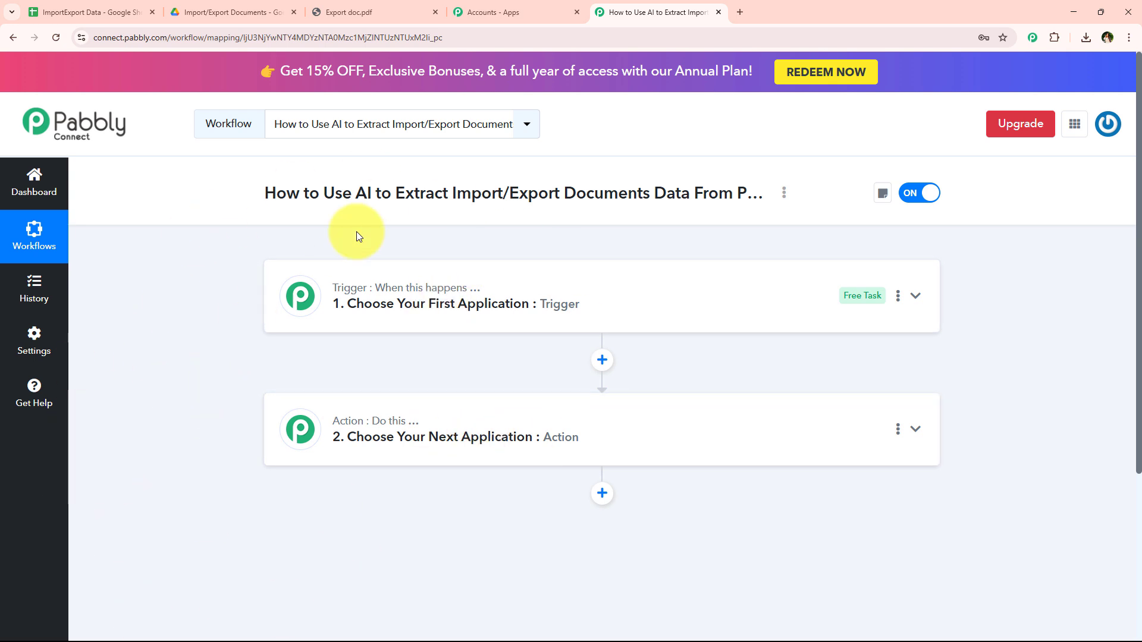
mouse_move(334, 293)
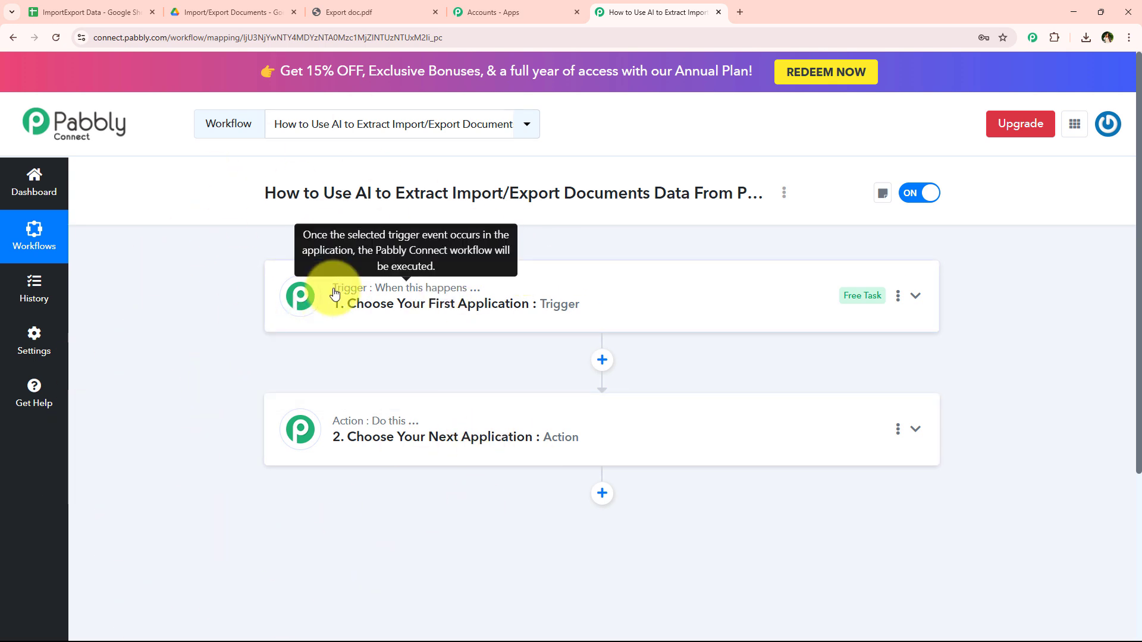
mouse_move(321, 425)
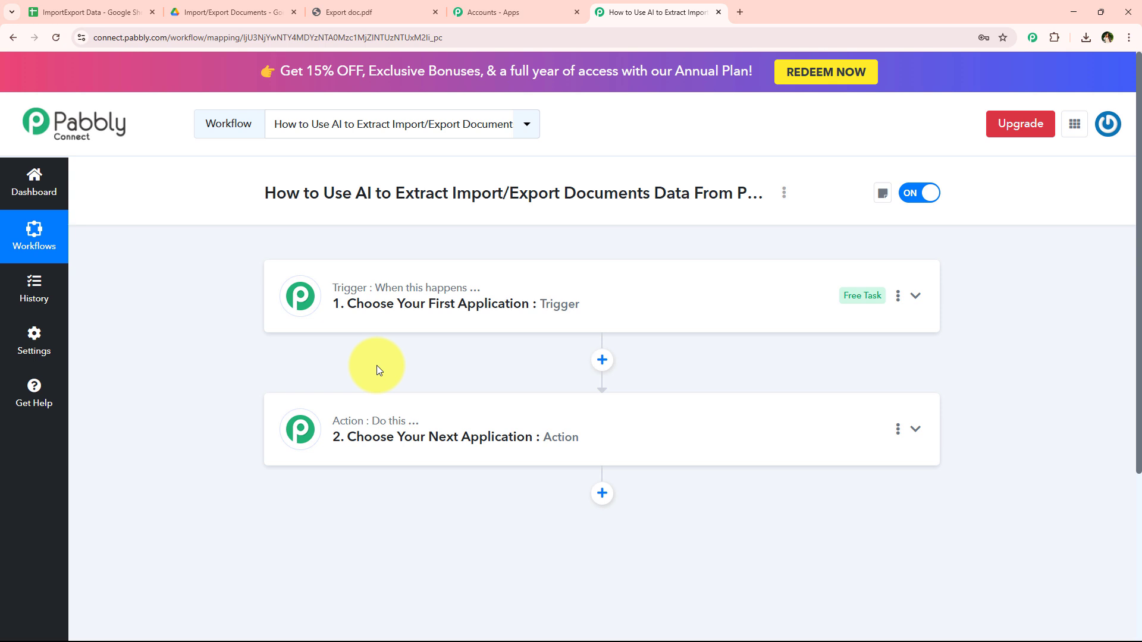
Expand the trigger step, search for "Google dri" and set Google Drive as the trigger application.
click(543, 304)
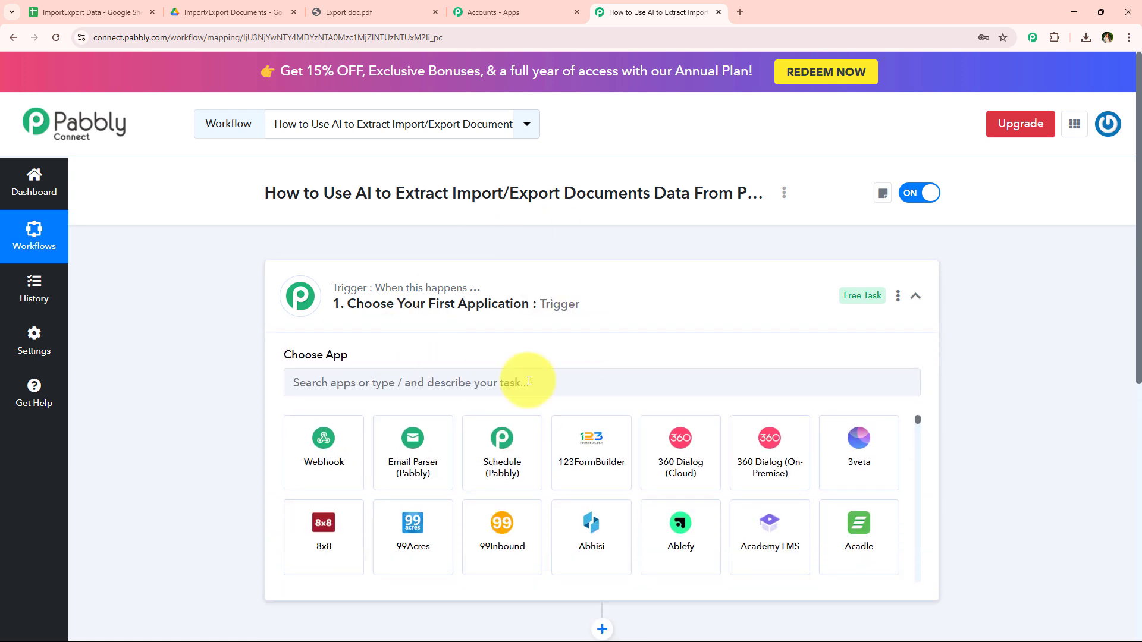
click(387, 381)
text(S)
key(BackSpace)
text(G)
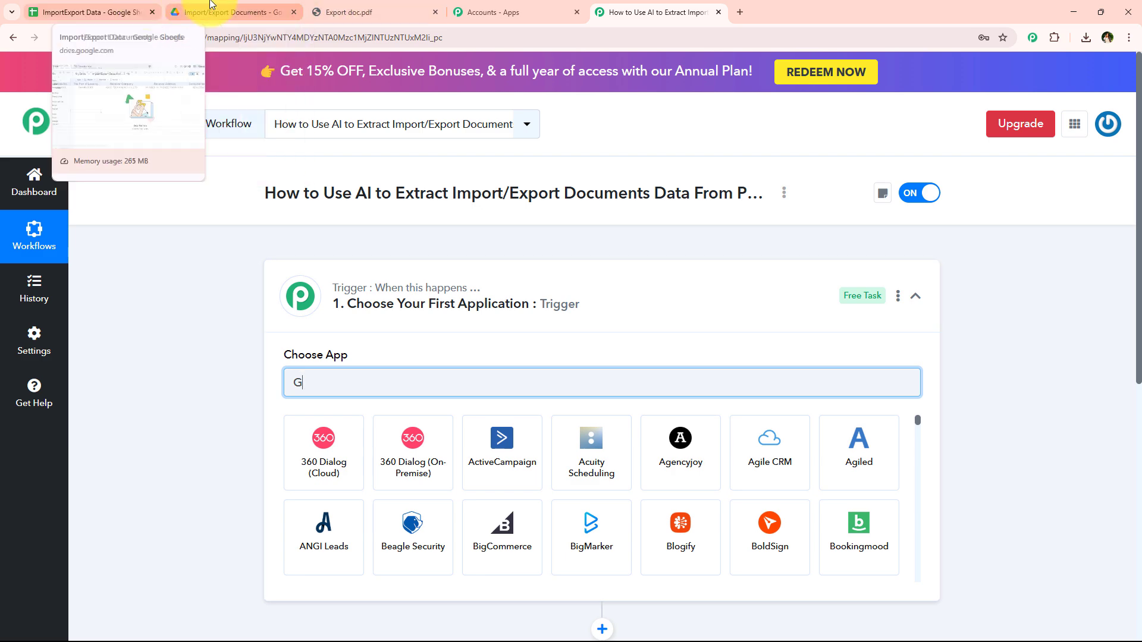
click(262, 11)
click(652, 12)
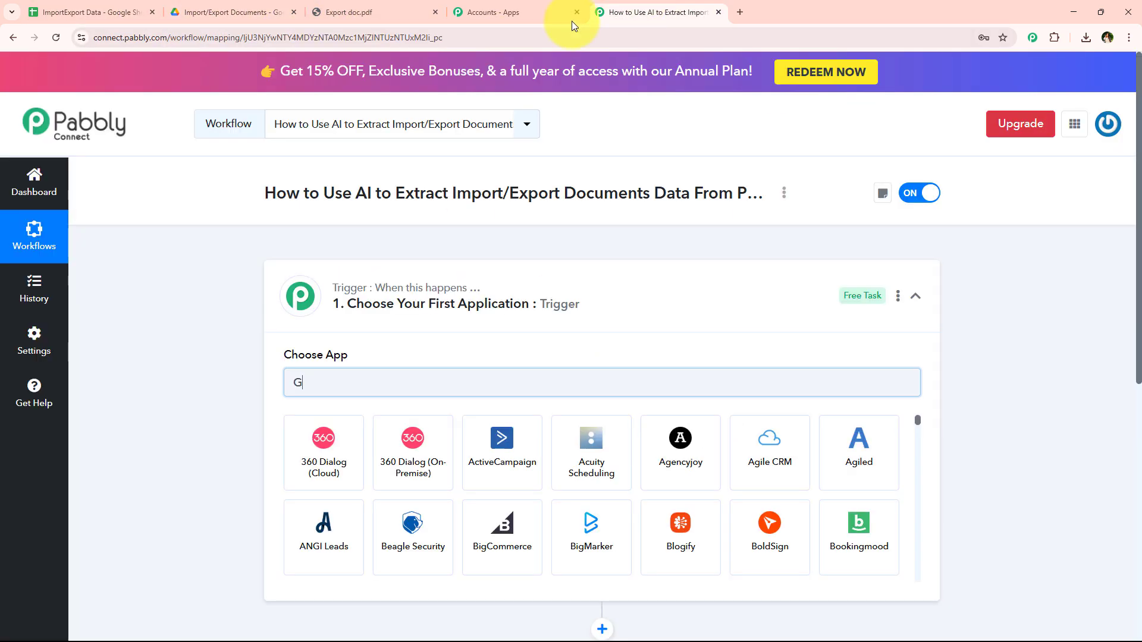
click(385, 383)
text(Google dri)
click(332, 444)
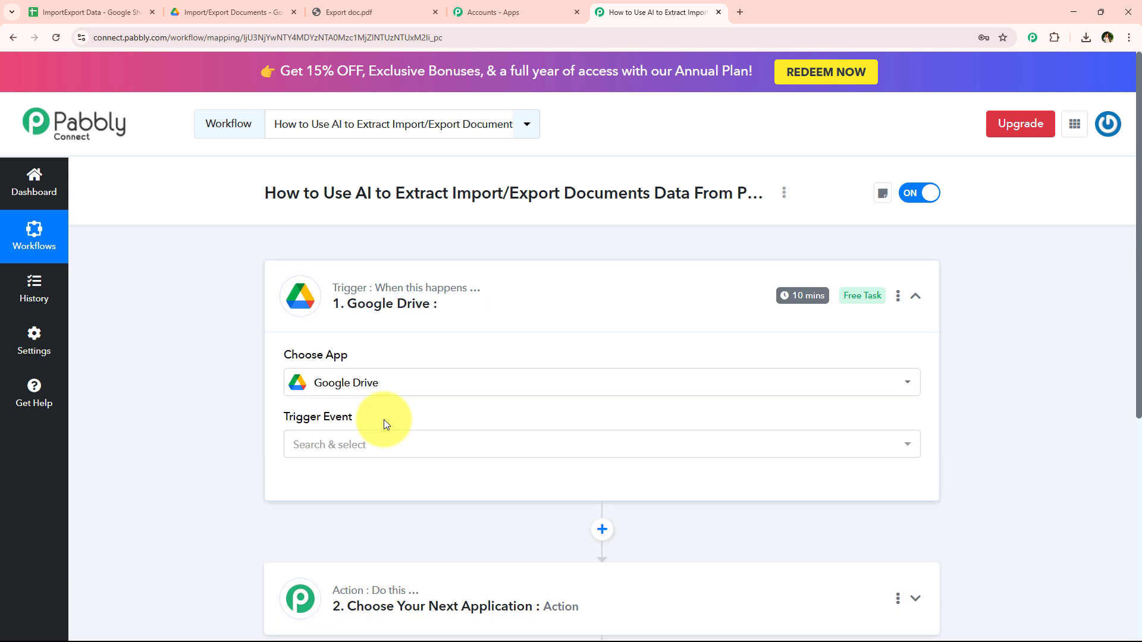
Set the trigger event to New File in Specific Folder and check the Import/Export Documents folder in Google Drive.
click(317, 446)
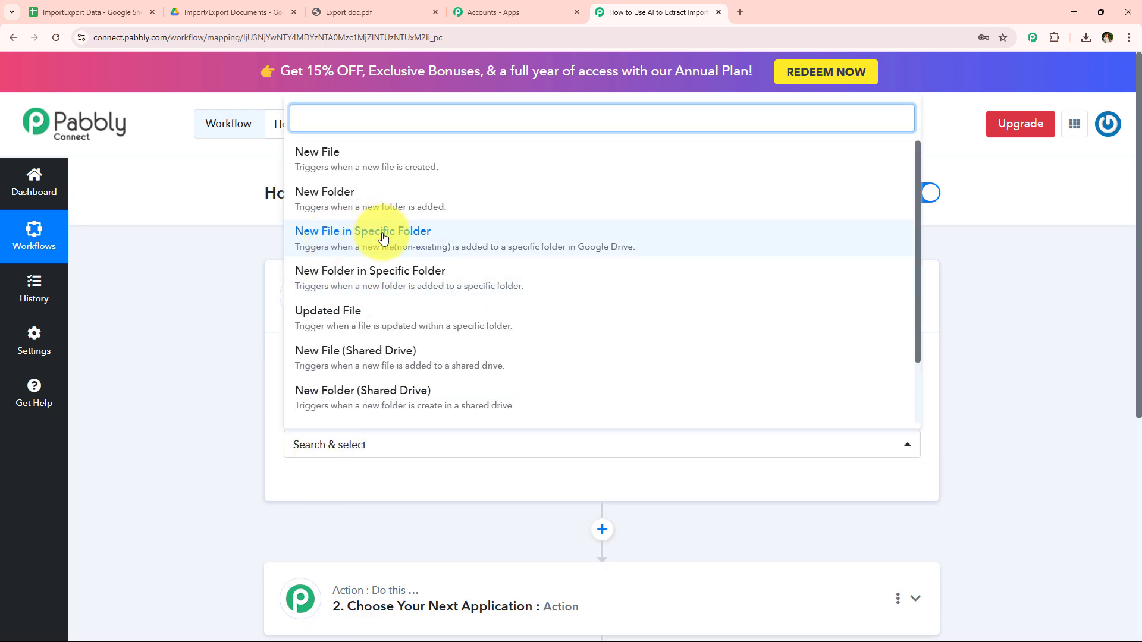
click(272, 5)
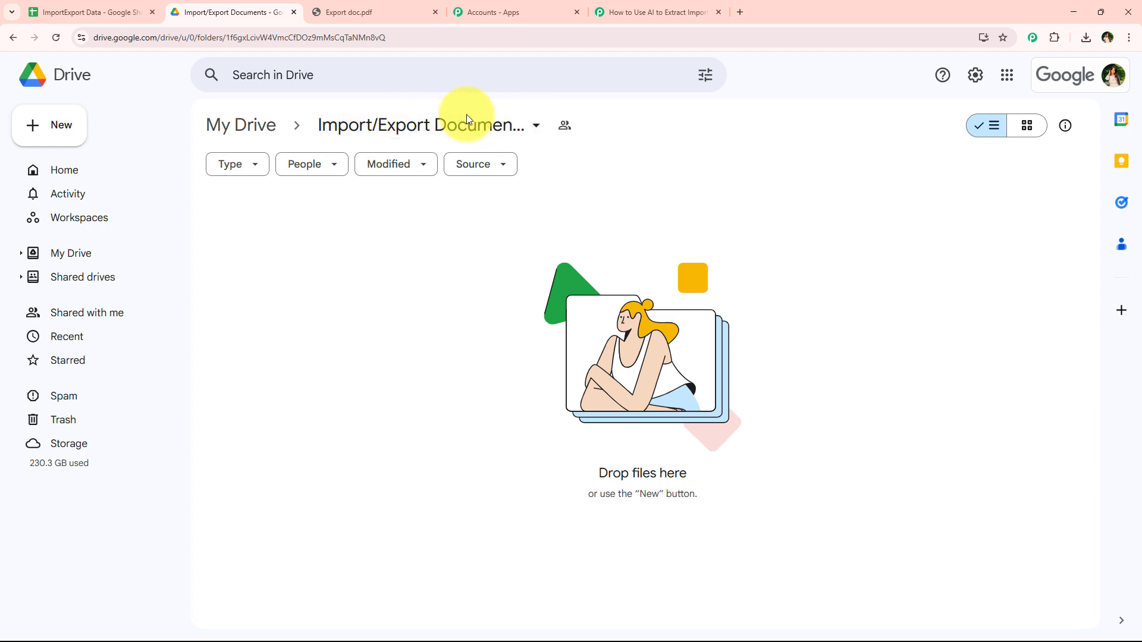
click(648, 5)
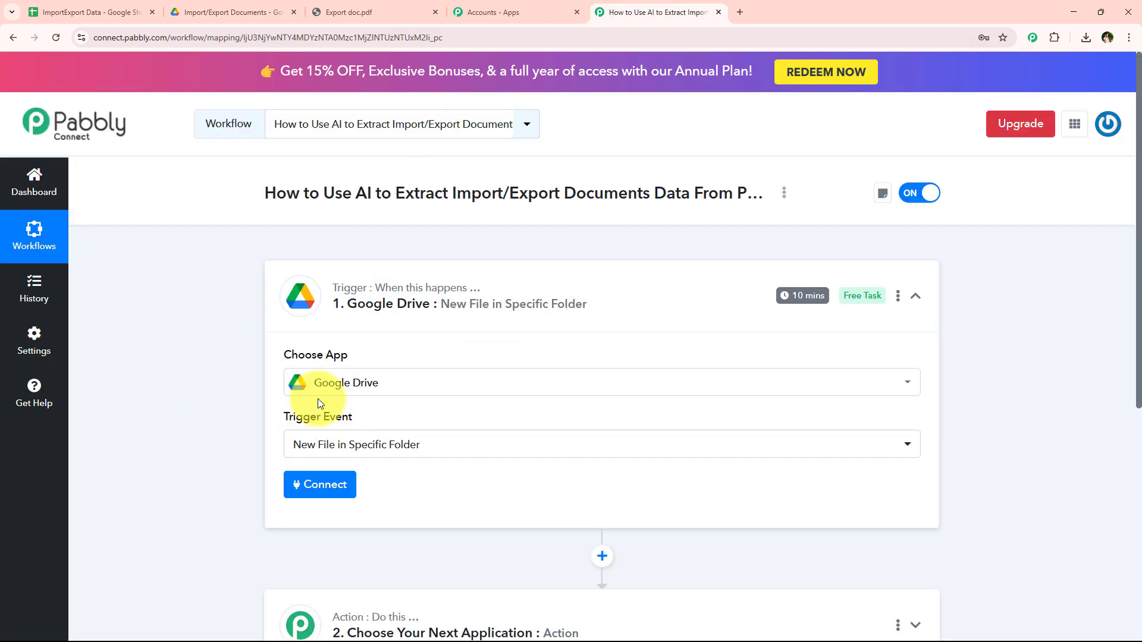
click(198, 18)
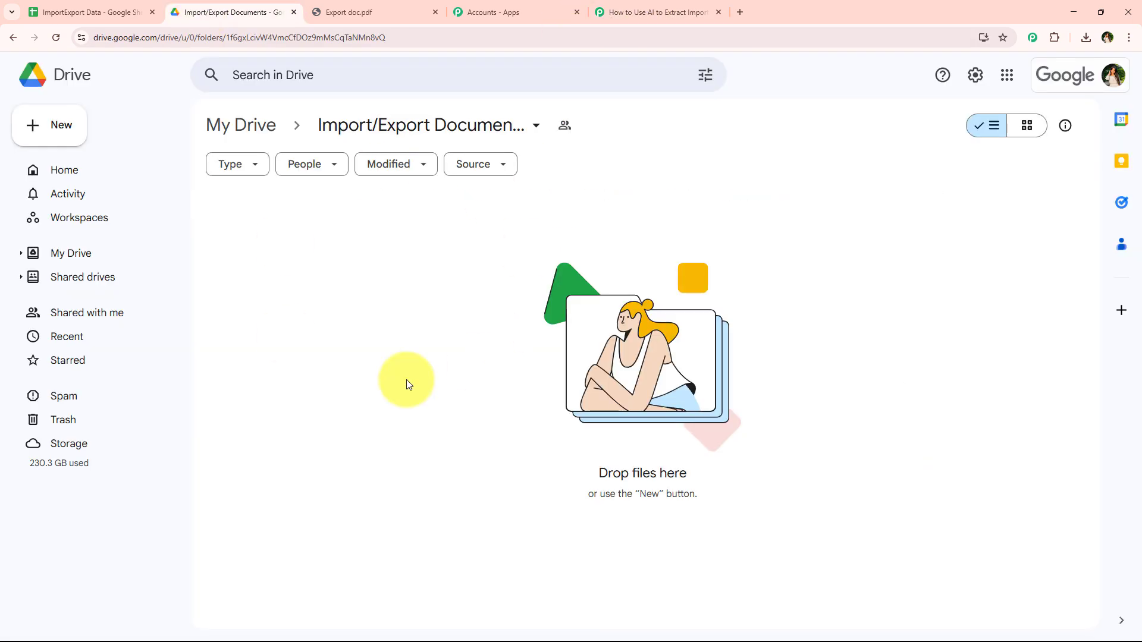
click(600, 12)
Add a new Google Drive connection for the trigger and choose the Google account to sign in with.
click(319, 496)
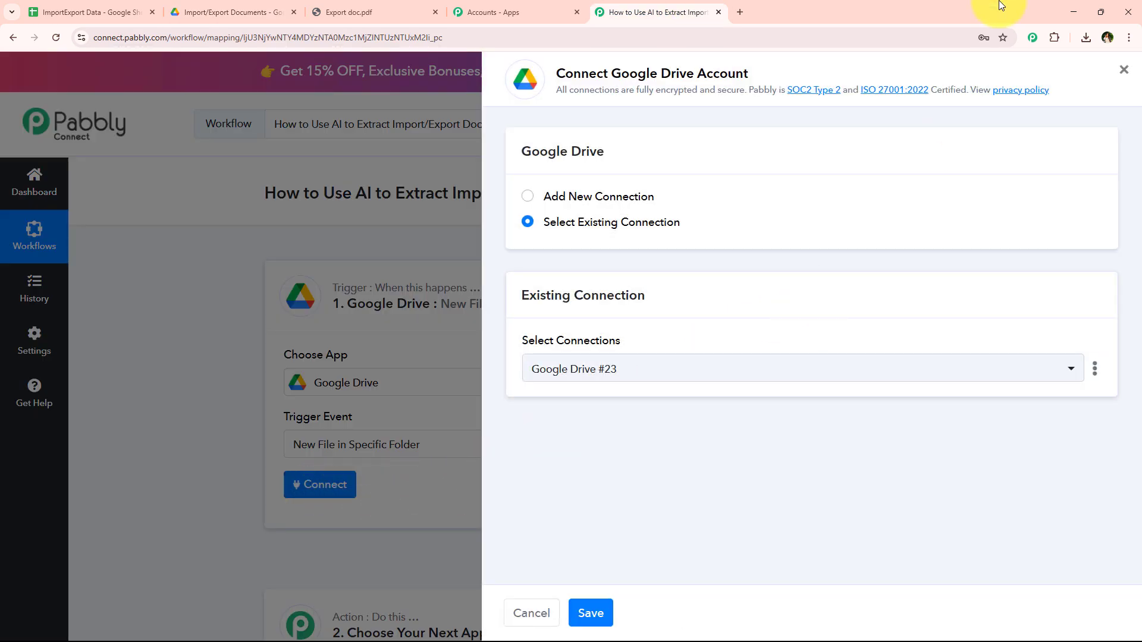
click(618, 195)
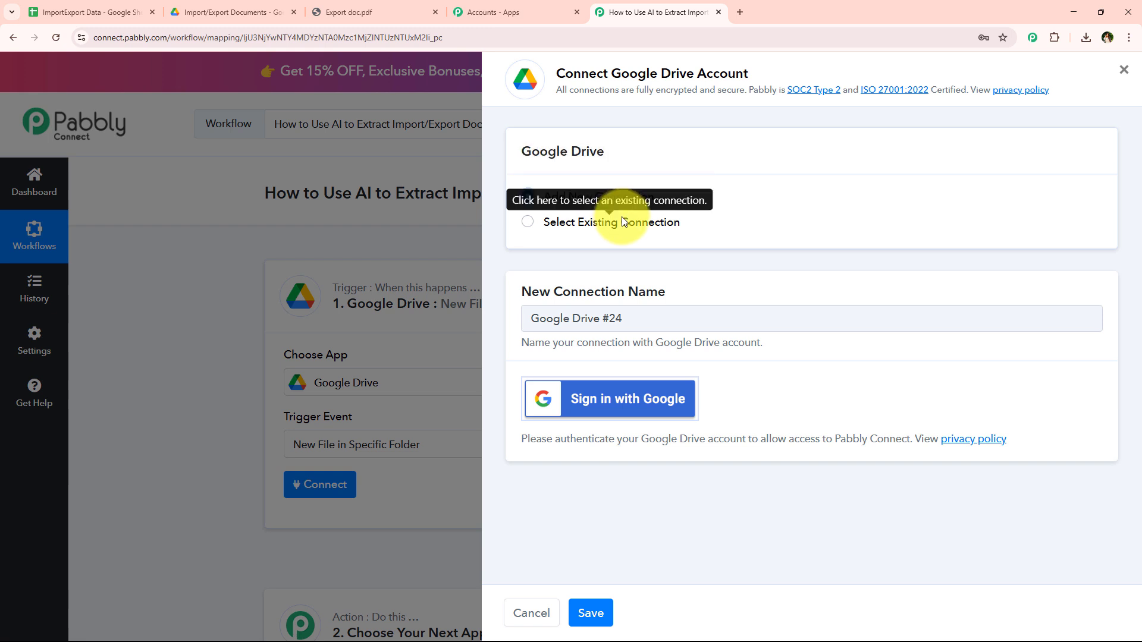
click(622, 218)
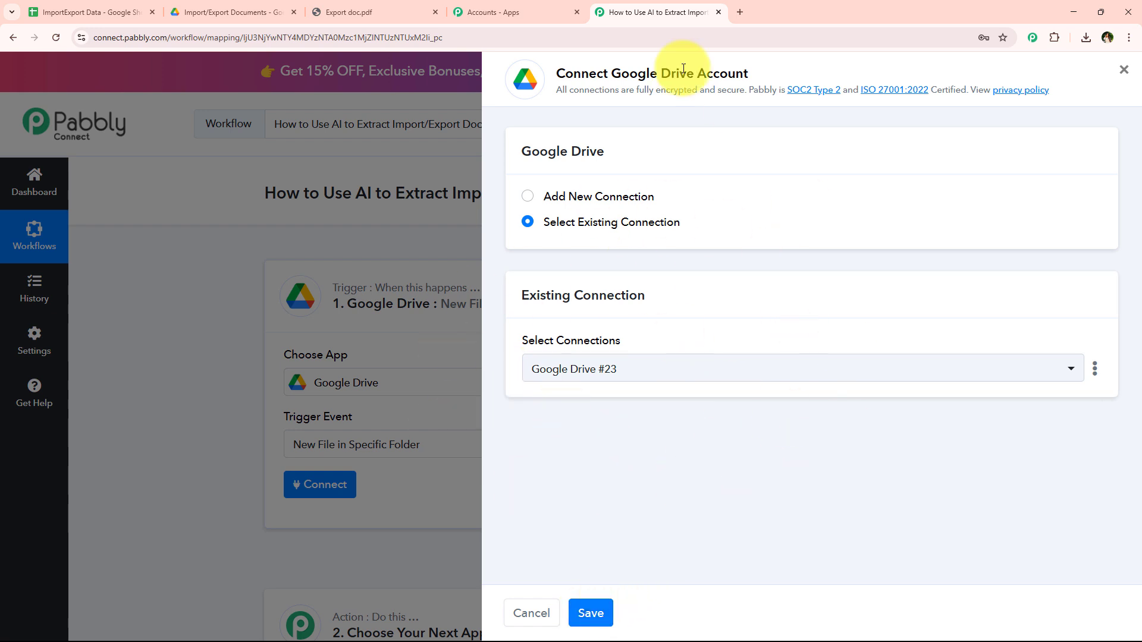
click(625, 197)
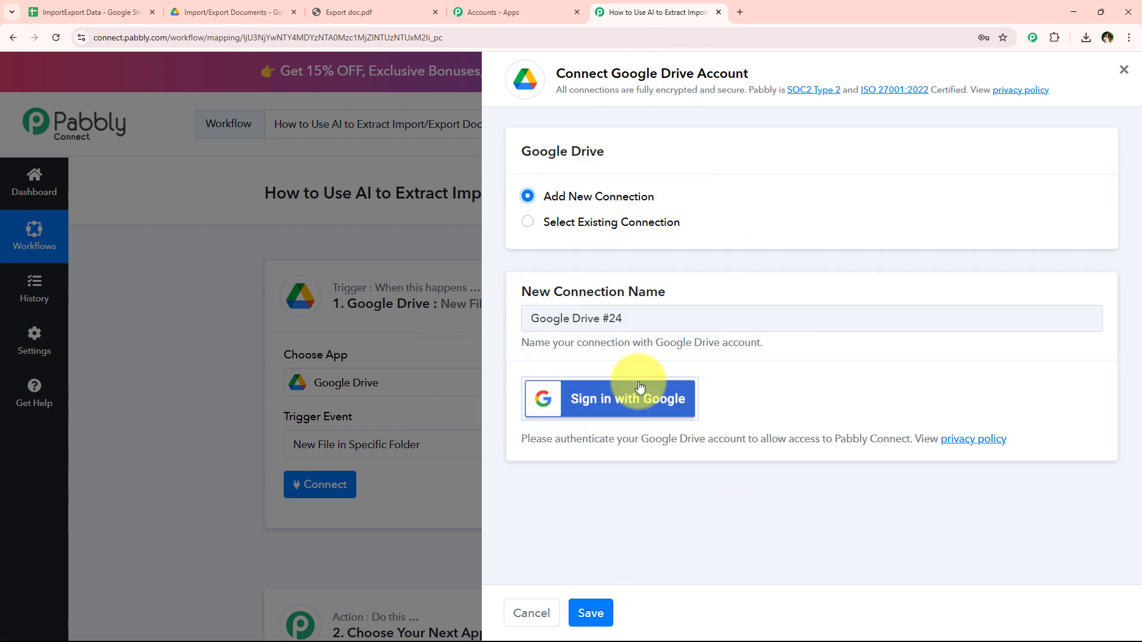
click(641, 403)
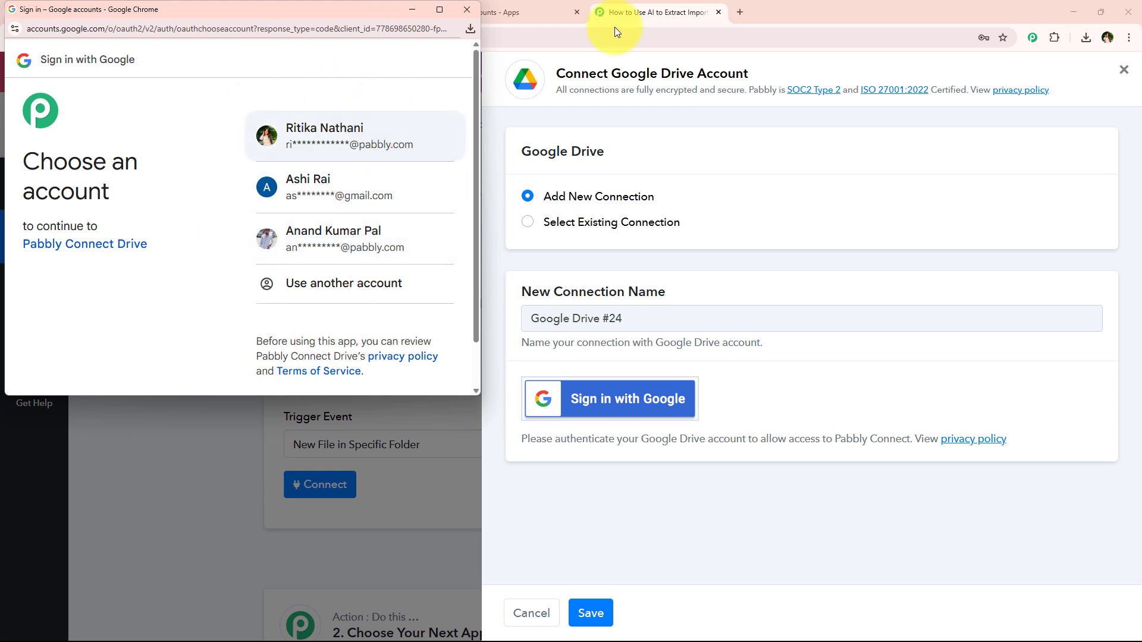
click(395, 143)
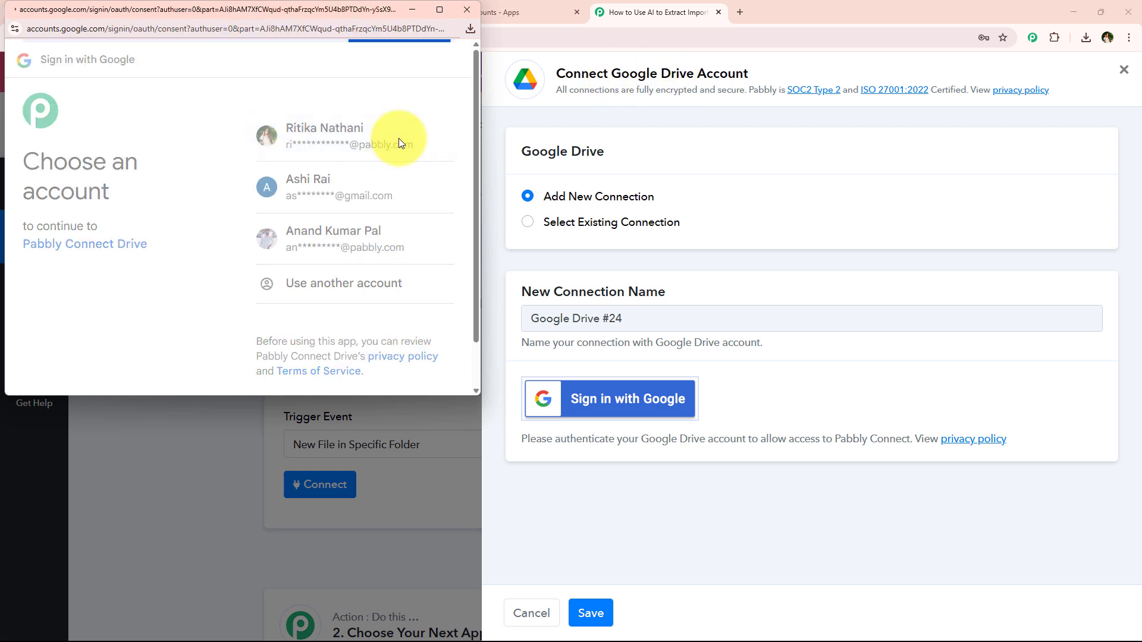
Review the permissions requested by Pabbly Connect Drive and allow it access to the Google account.
drag(169, 394, 158, 532)
scroll(158, 425, down, 3)
scroll(158, 425, down, 2)
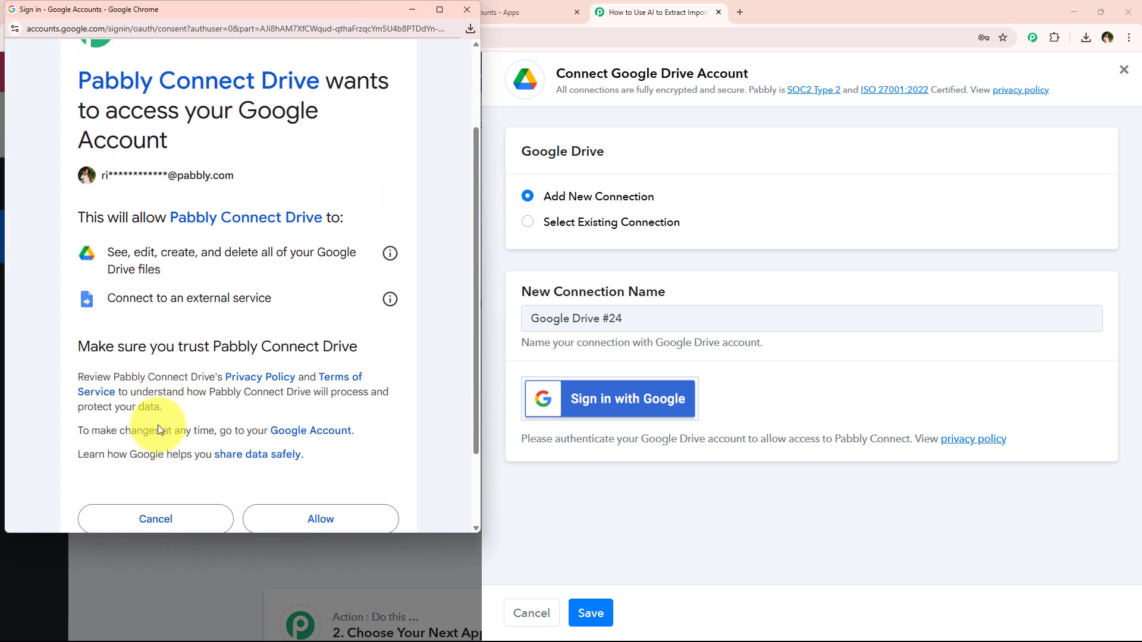
drag(98, 195, 361, 232)
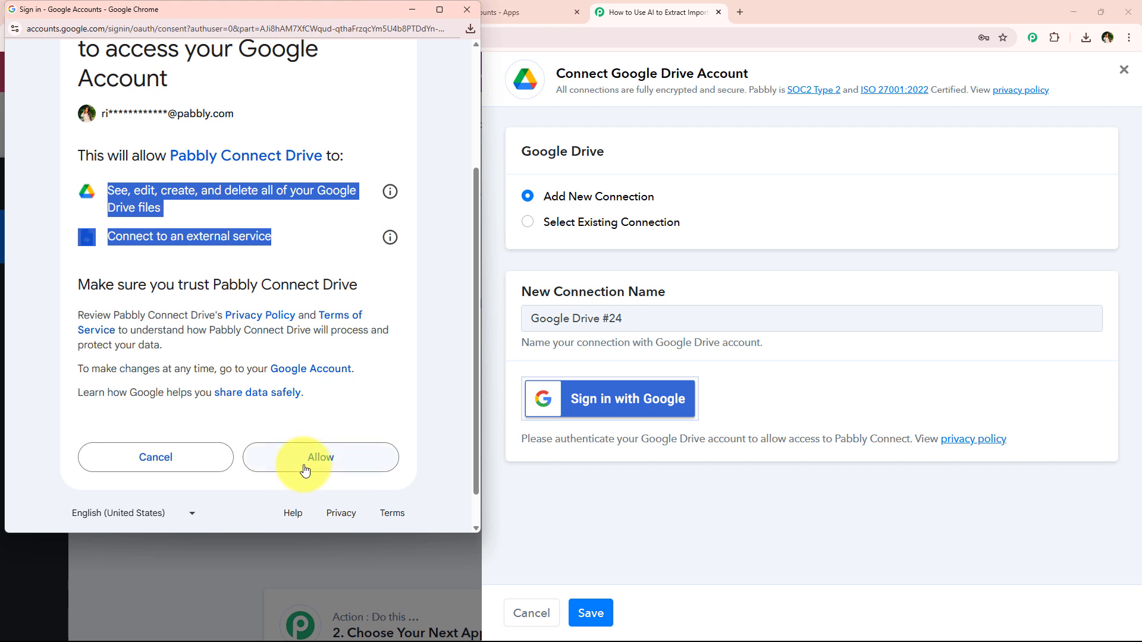
click(284, 239)
drag(284, 239, 108, 169)
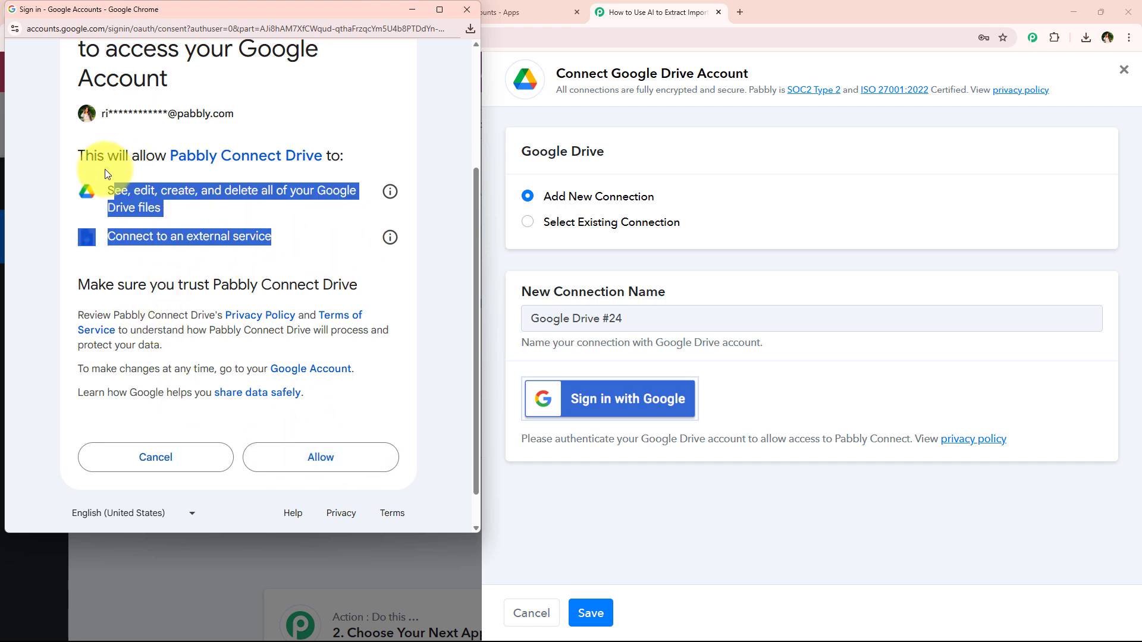
click(265, 219)
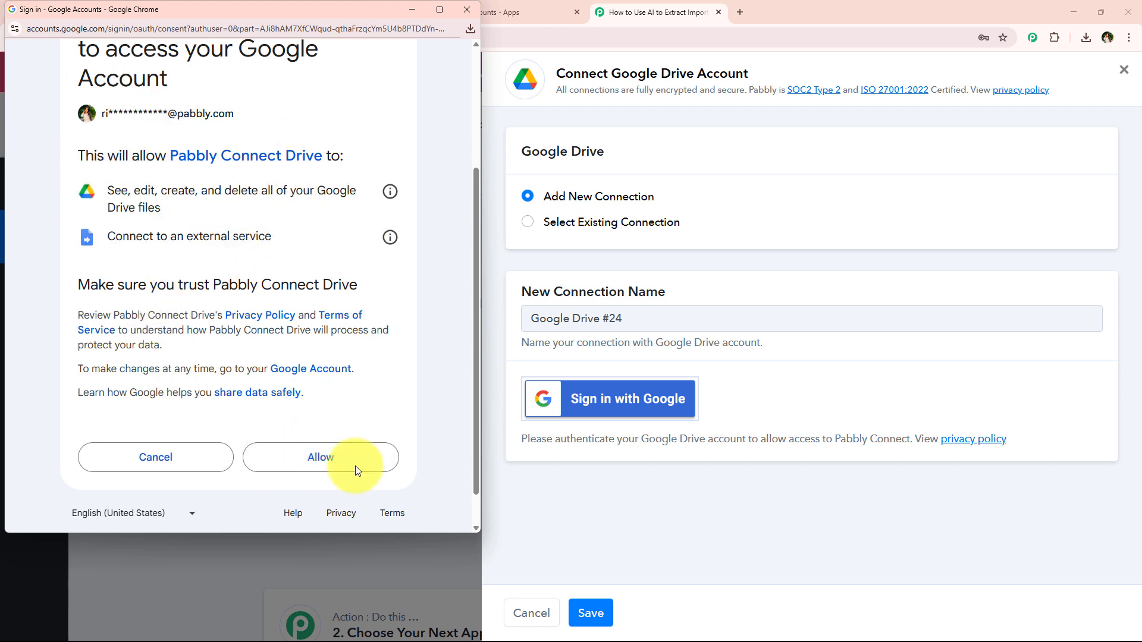
click(308, 459)
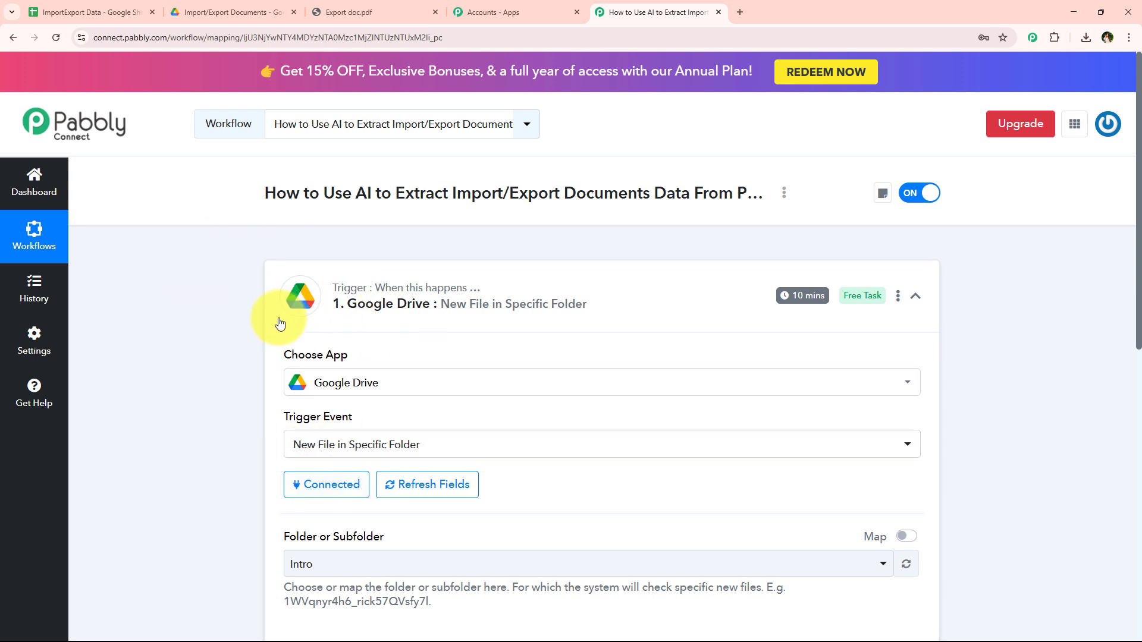
Set the trigger's Folder or Subfolder to Import/Export Documents.
scroll(277, 315, down, 2)
scroll(278, 317, down, 2)
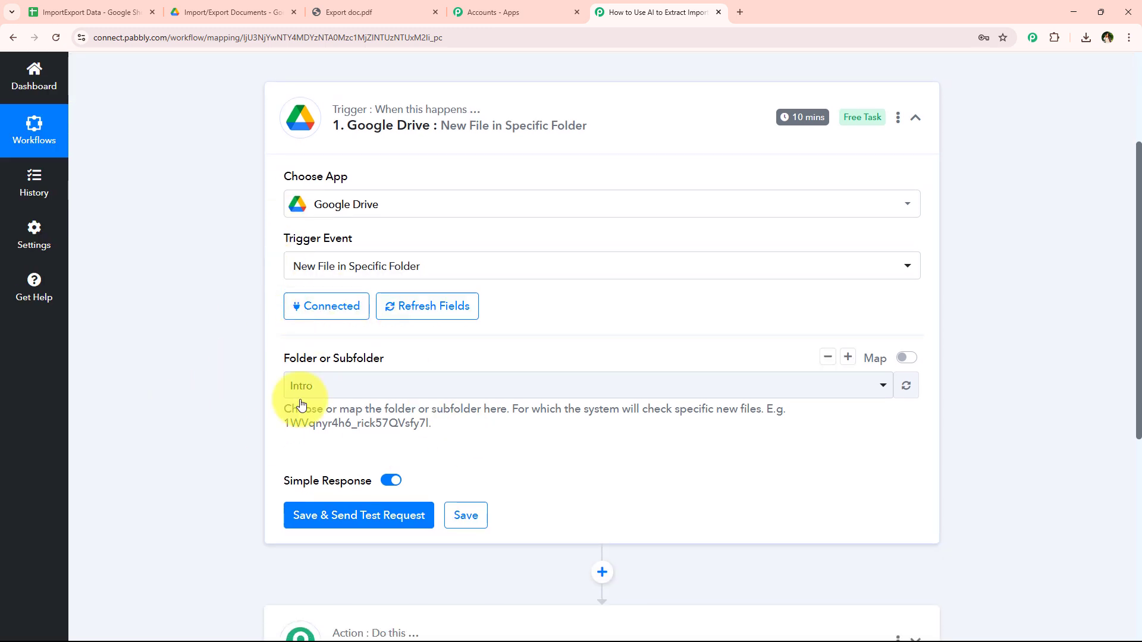
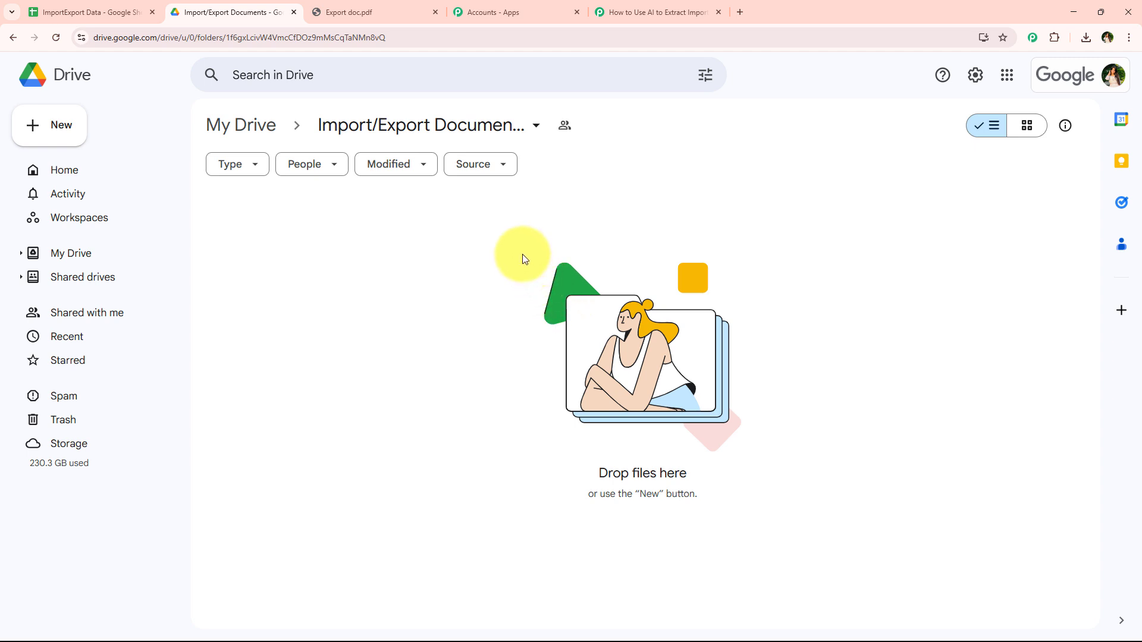
Switch to Google Drive and set the Import/Export Documents folder's general access to Anyone with the link.
click(537, 136)
mouse_move(369, 289)
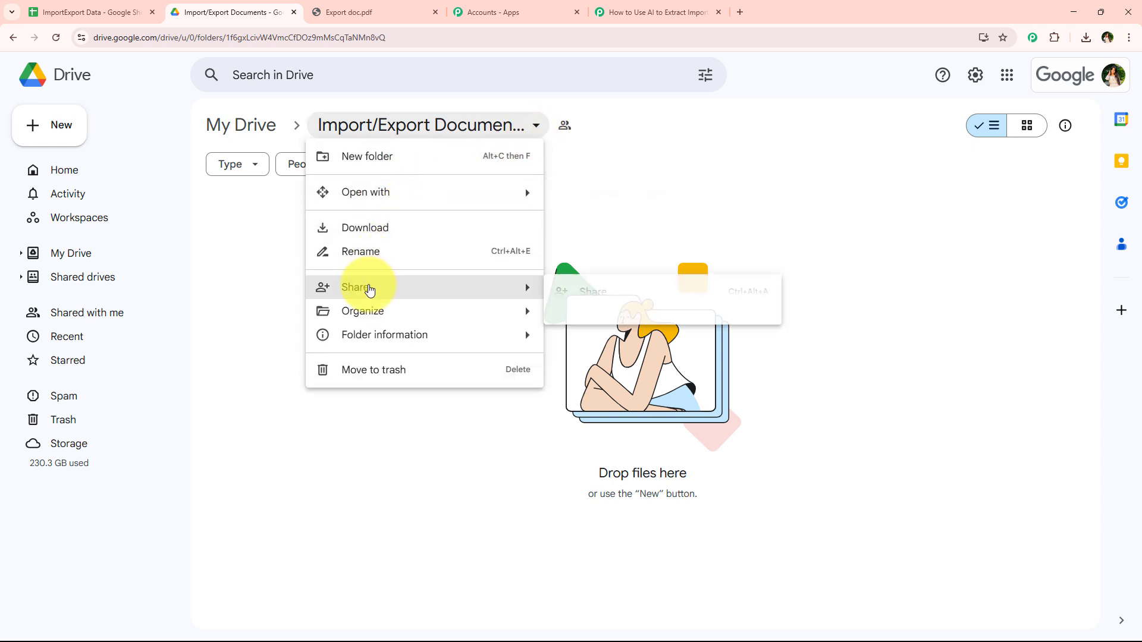
click(597, 303)
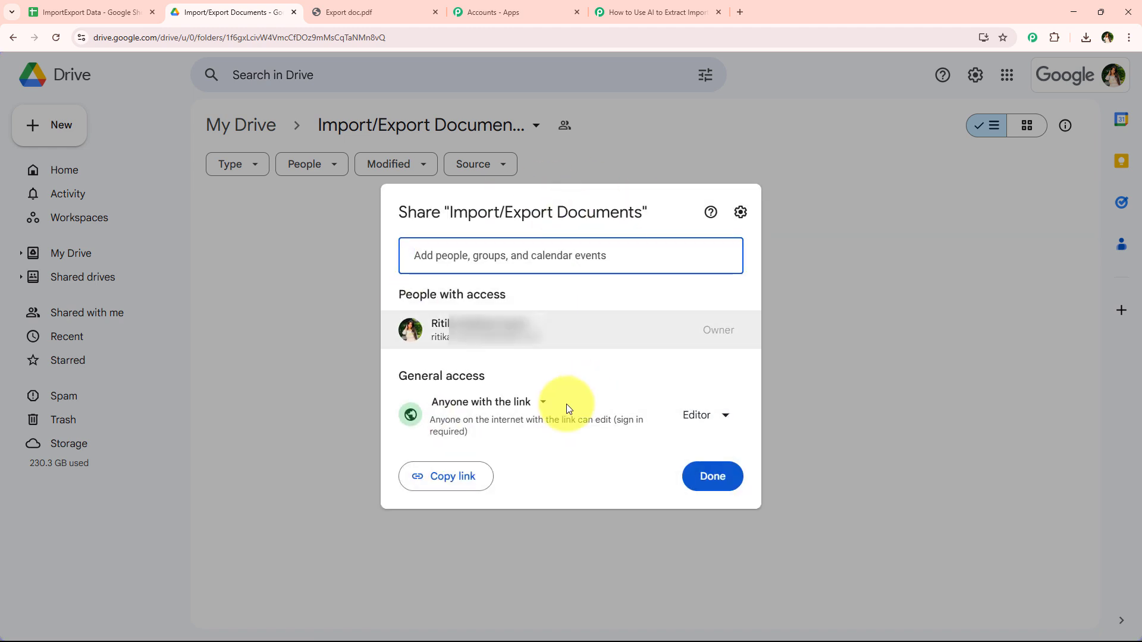
drag(397, 375, 486, 373)
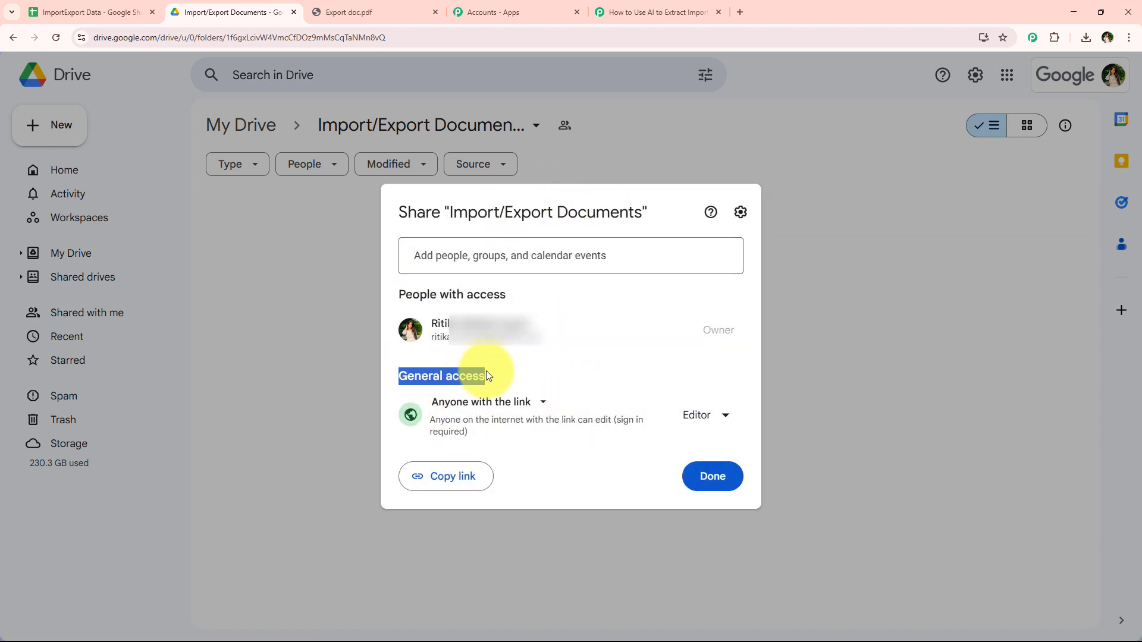
click(489, 402)
click(506, 527)
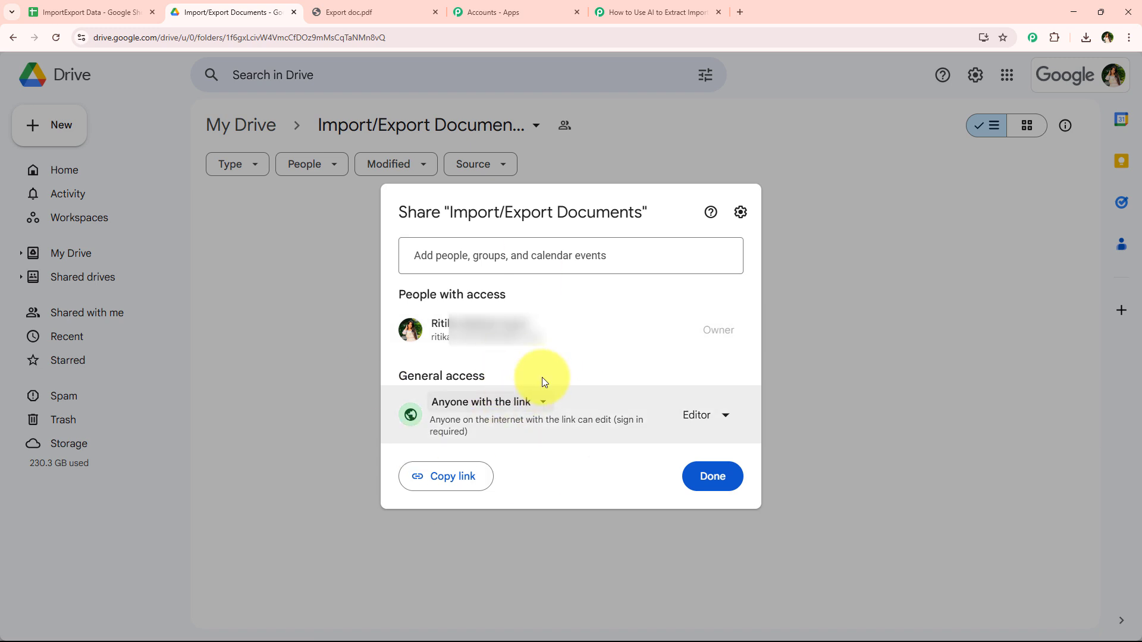
click(523, 401)
click(641, 370)
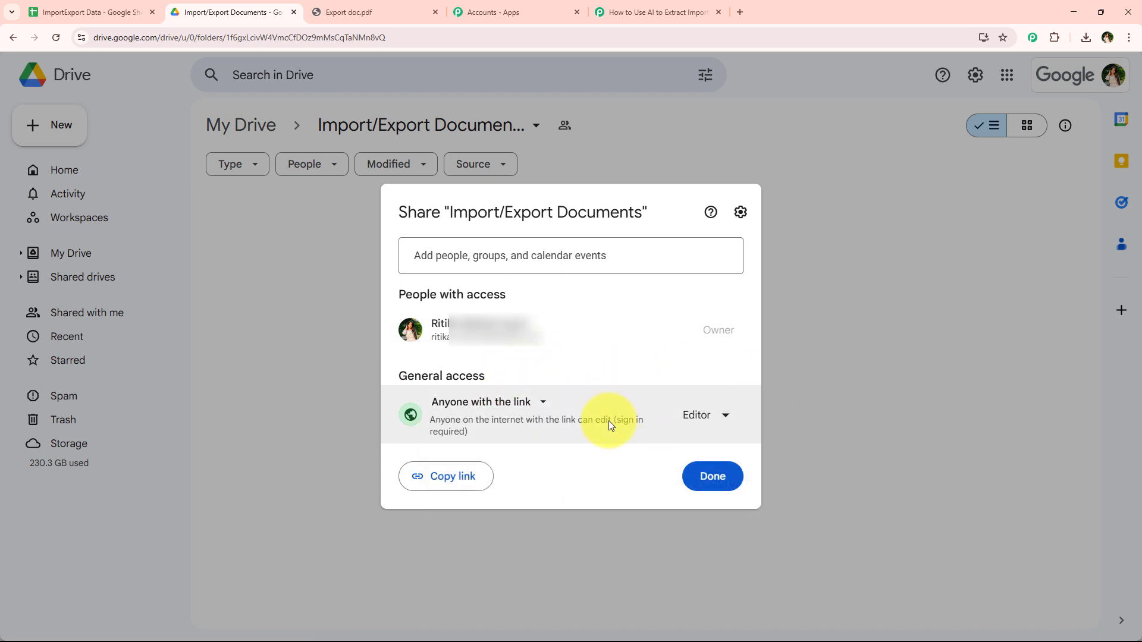
click(729, 475)
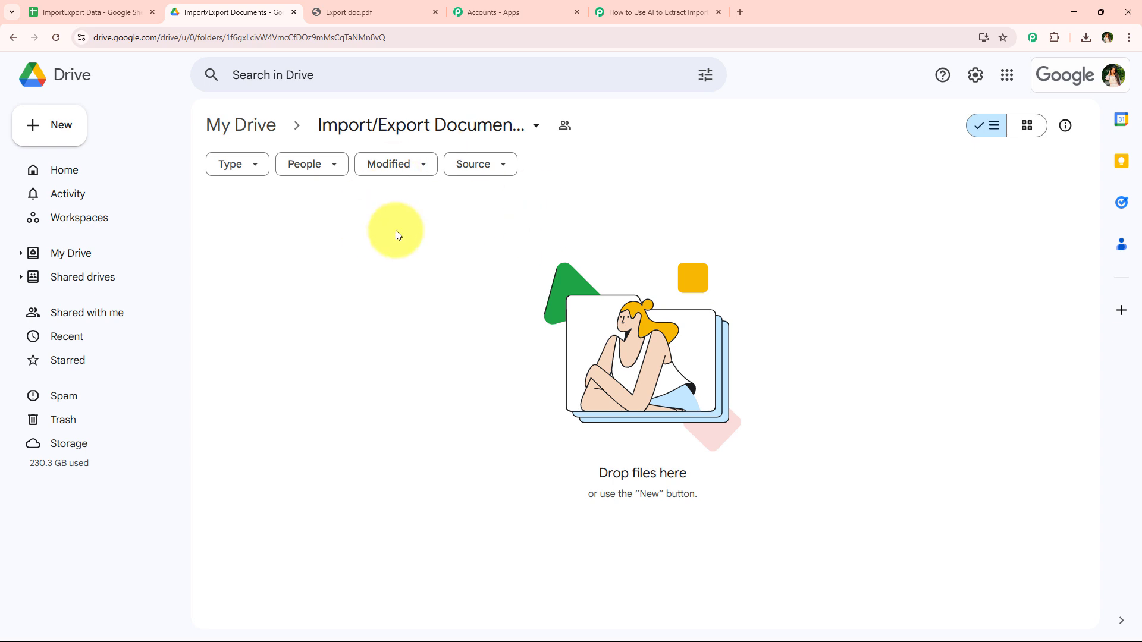
Return to the Pabbly workflow and examine the Google Drive trigger's settings and its polling interval.
click(619, 12)
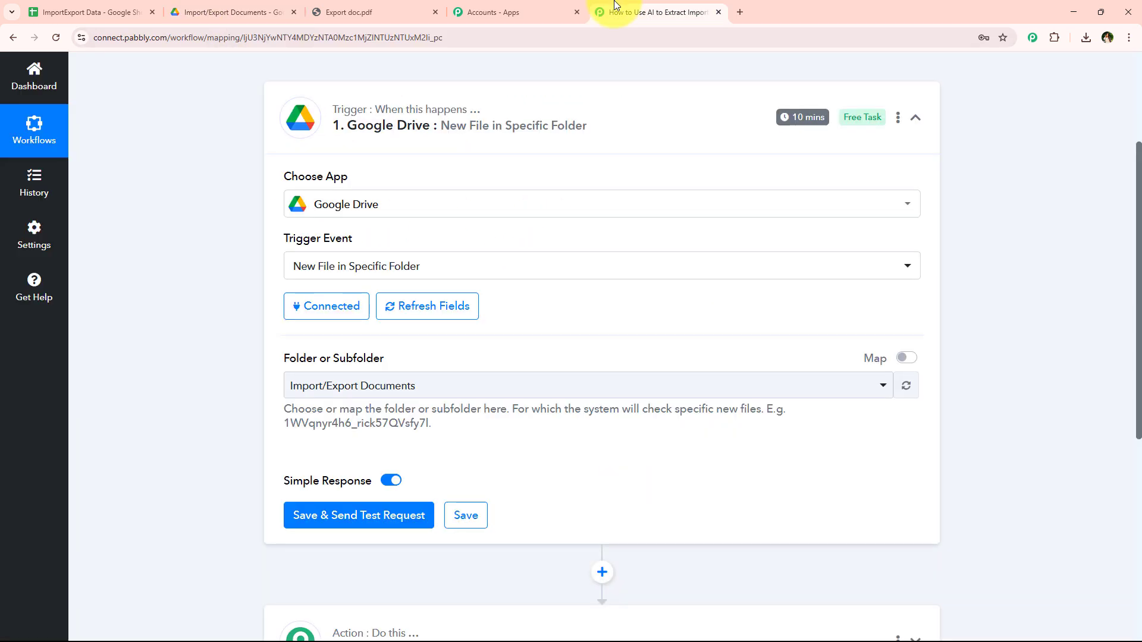
scroll(279, 322, down, 2)
scroll(278, 323, down, 1)
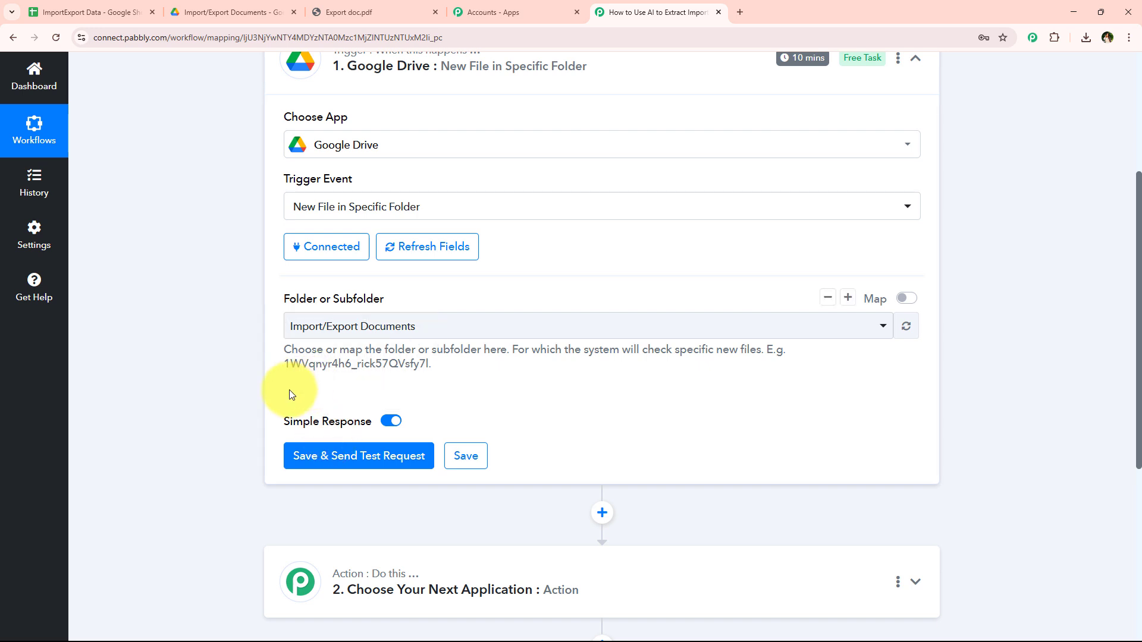
scroll(292, 395, up, 5)
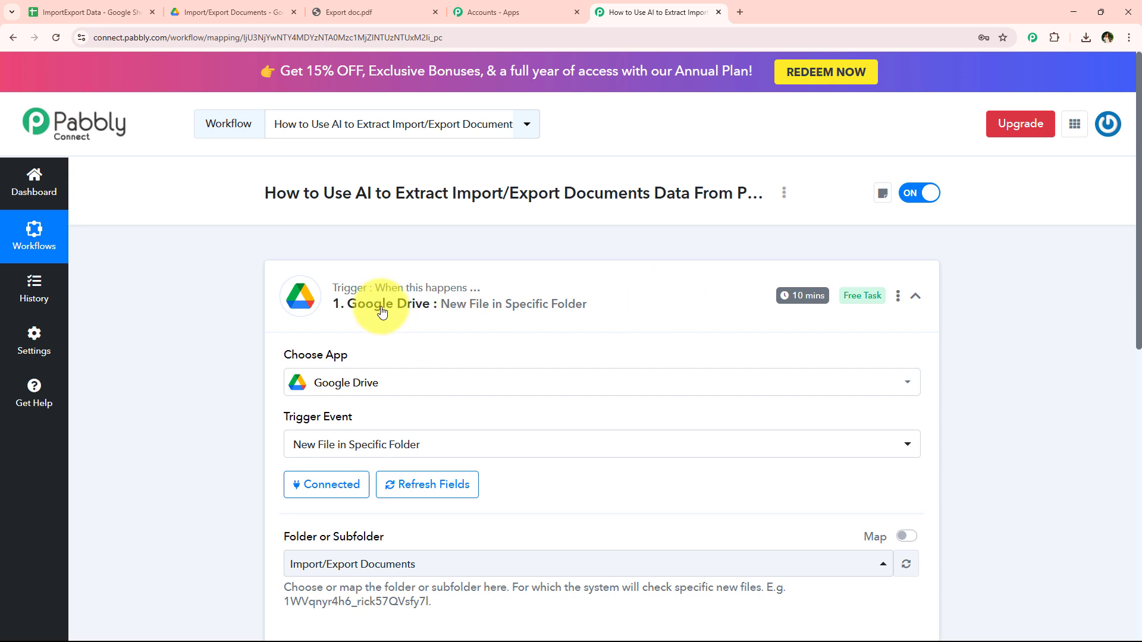
mouse_move(790, 300)
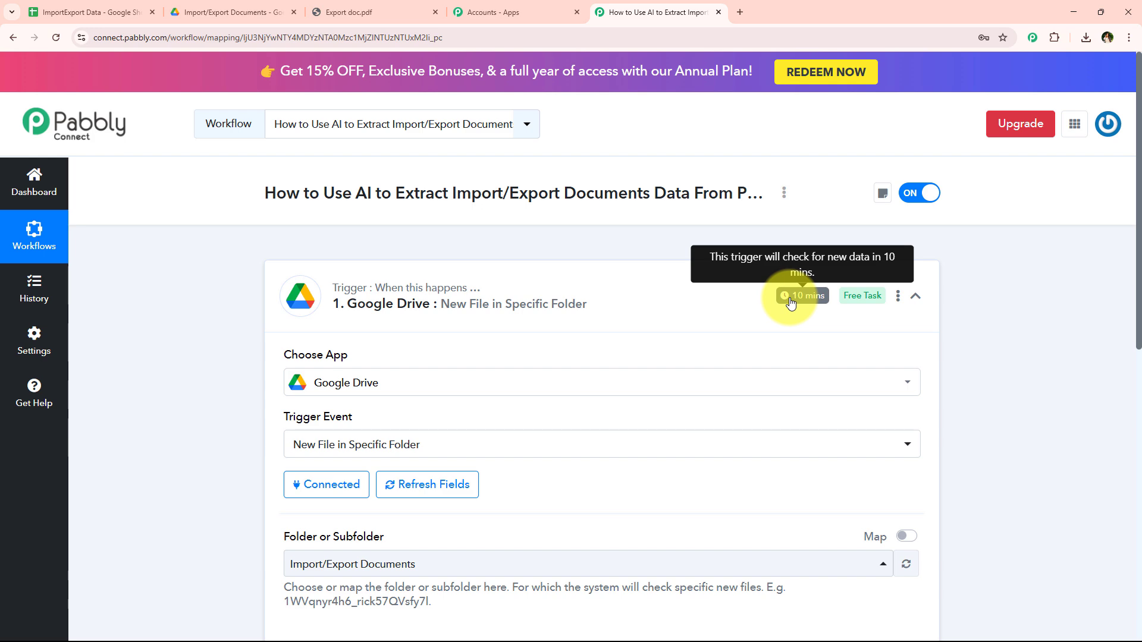
scroll(446, 412, down, 5)
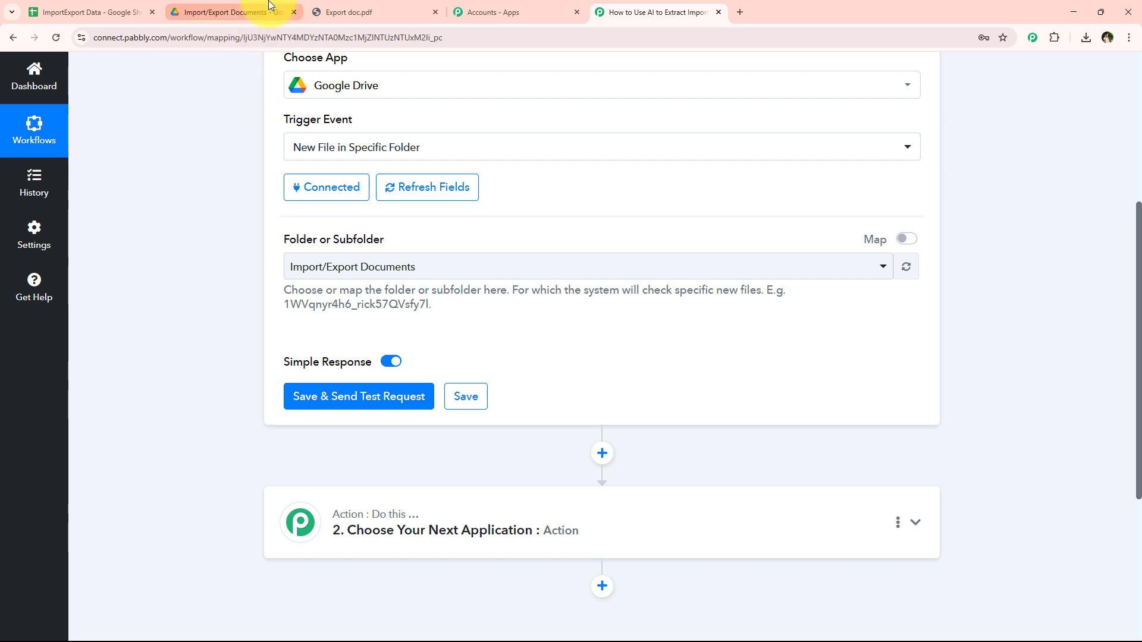
Switch to Google Drive and upload Export doc from the Downloads folder into the Import/Export Documents folder.
click(226, 12)
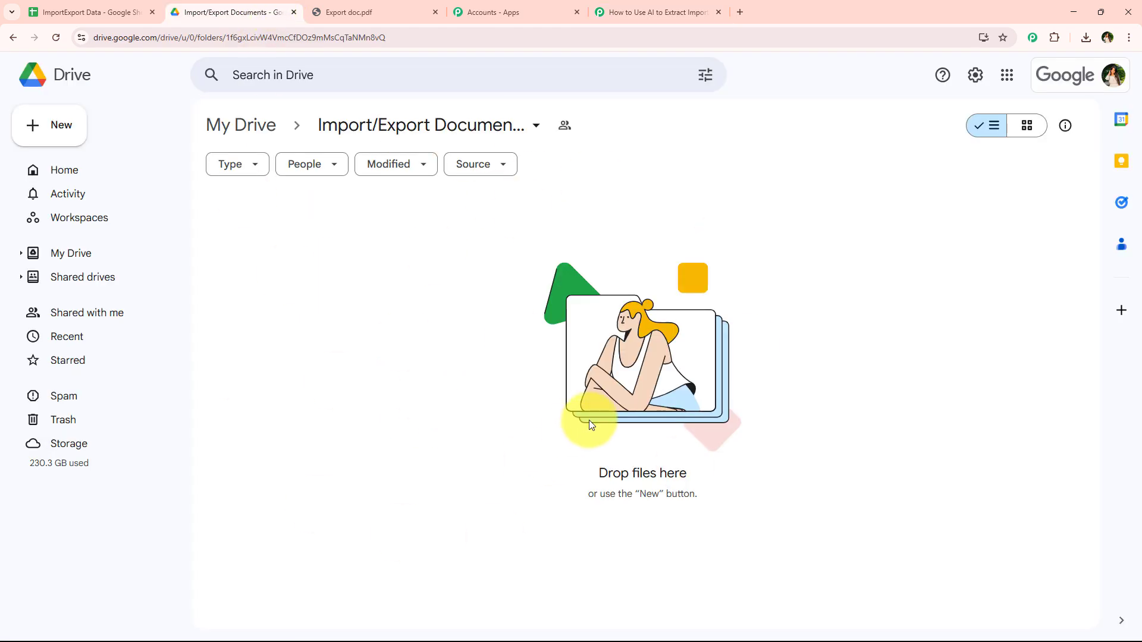
click(55, 136)
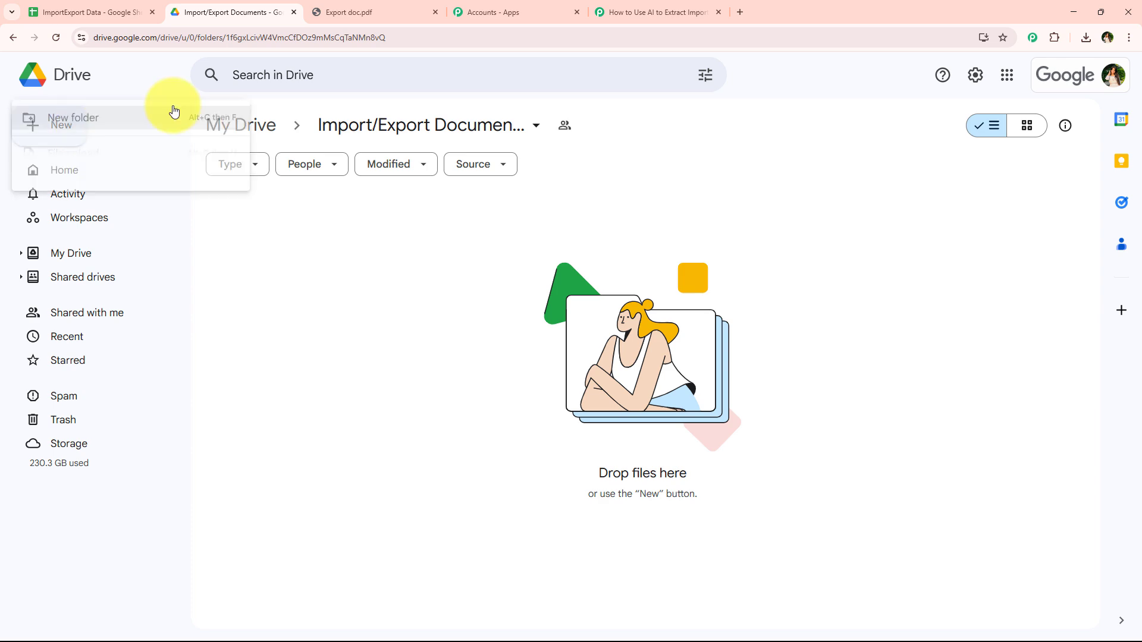
click(136, 158)
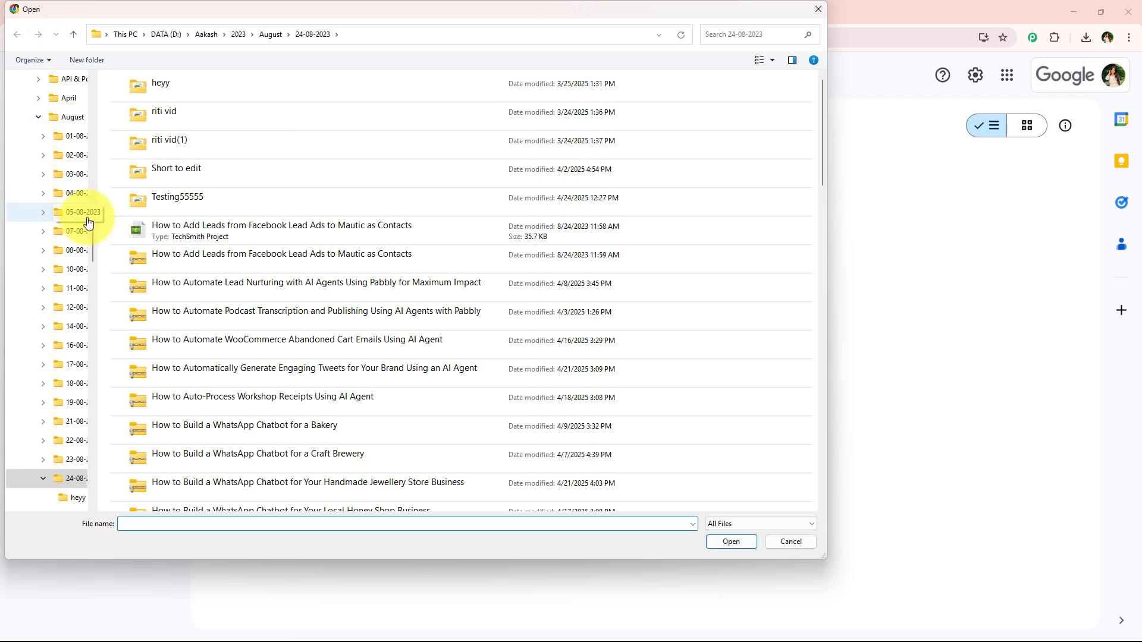
drag(91, 223, 98, 91)
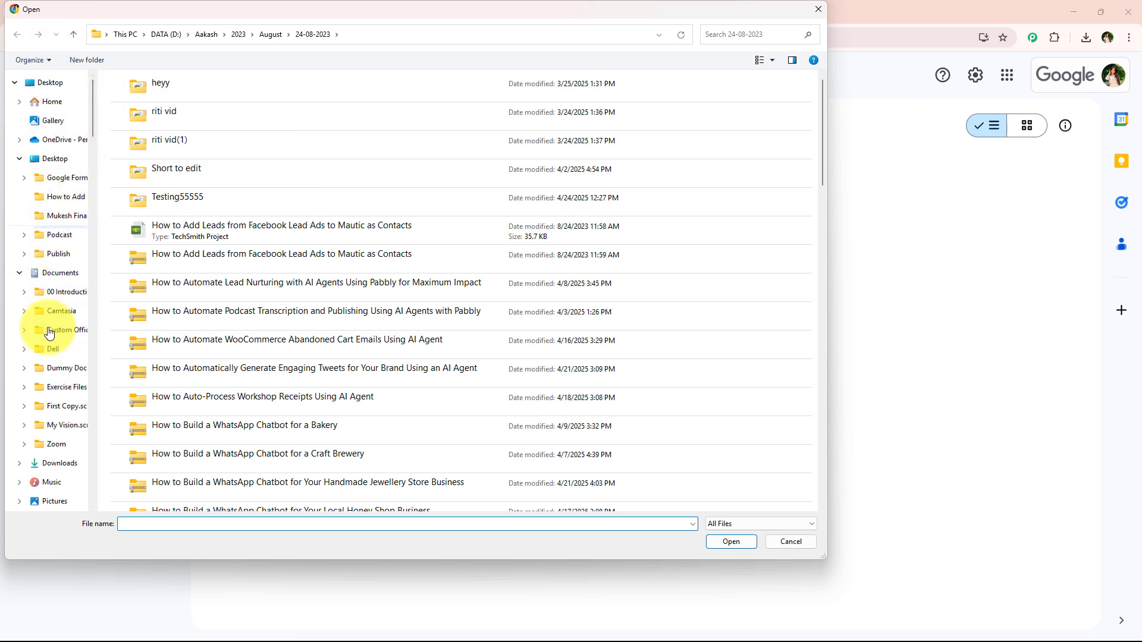
click(59, 463)
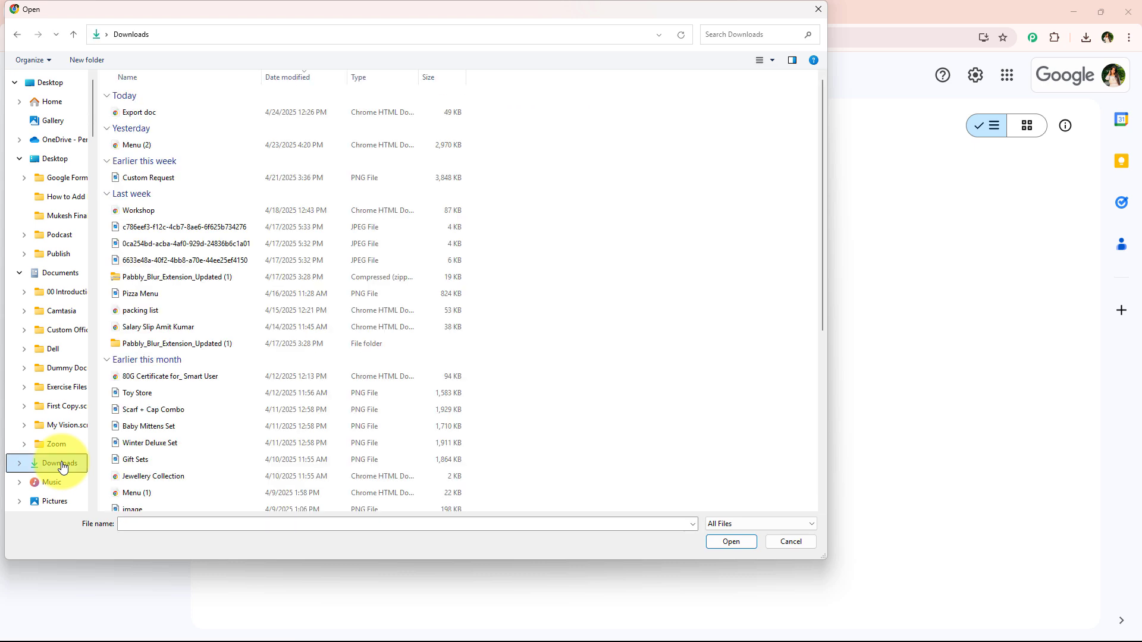
click(145, 113)
double_click(144, 113)
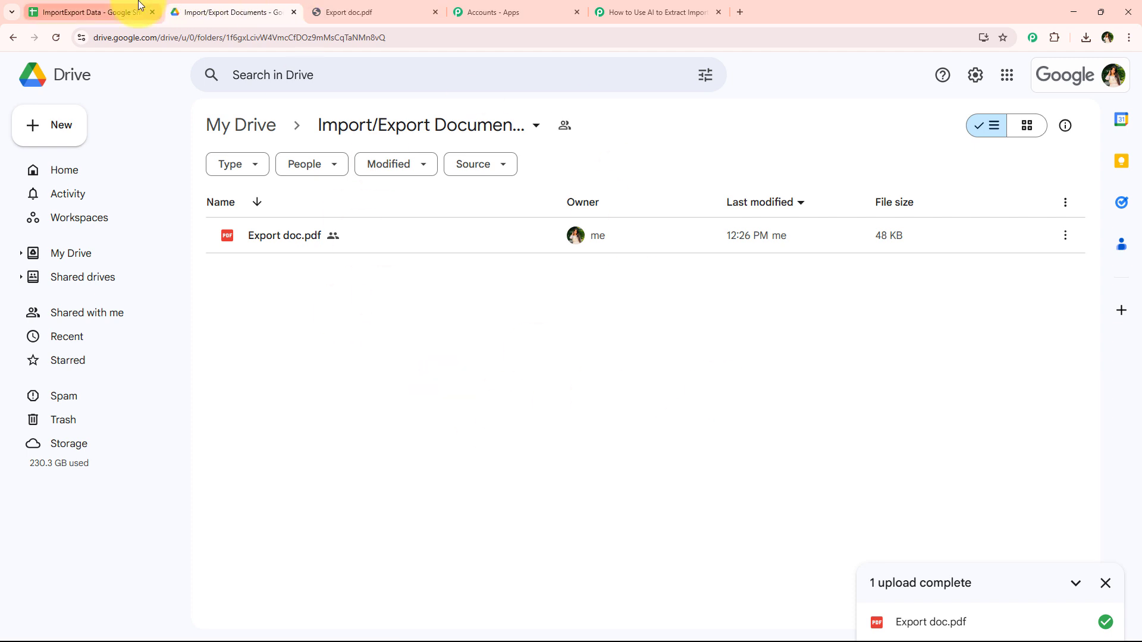
Return to the Pabbly workflow, save the Google Drive trigger and send its test request.
click(657, 12)
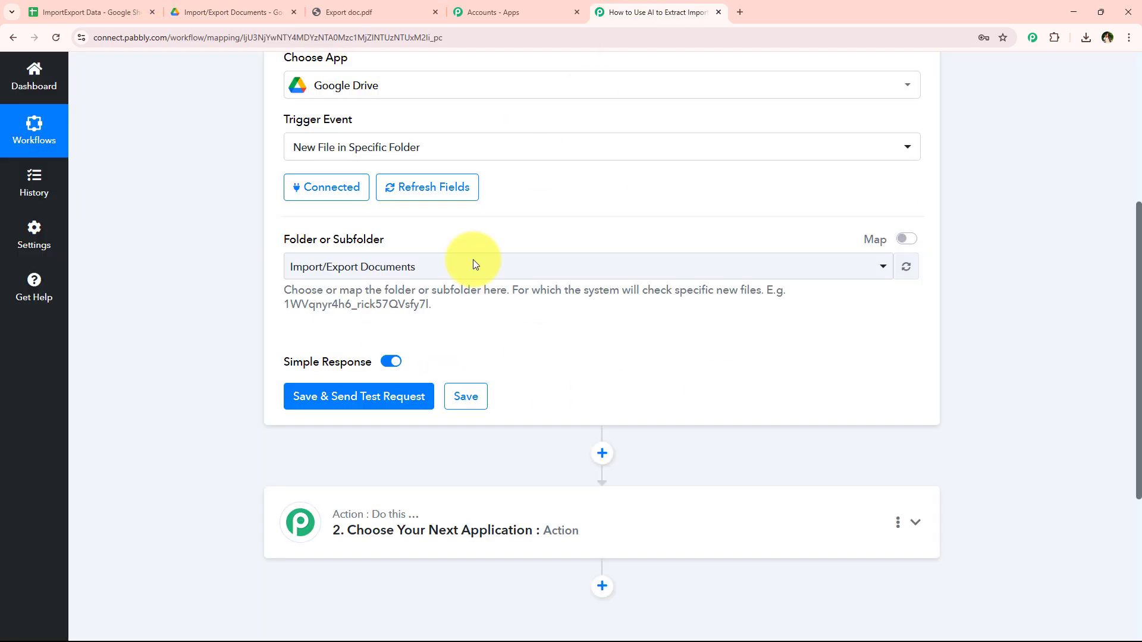
click(410, 403)
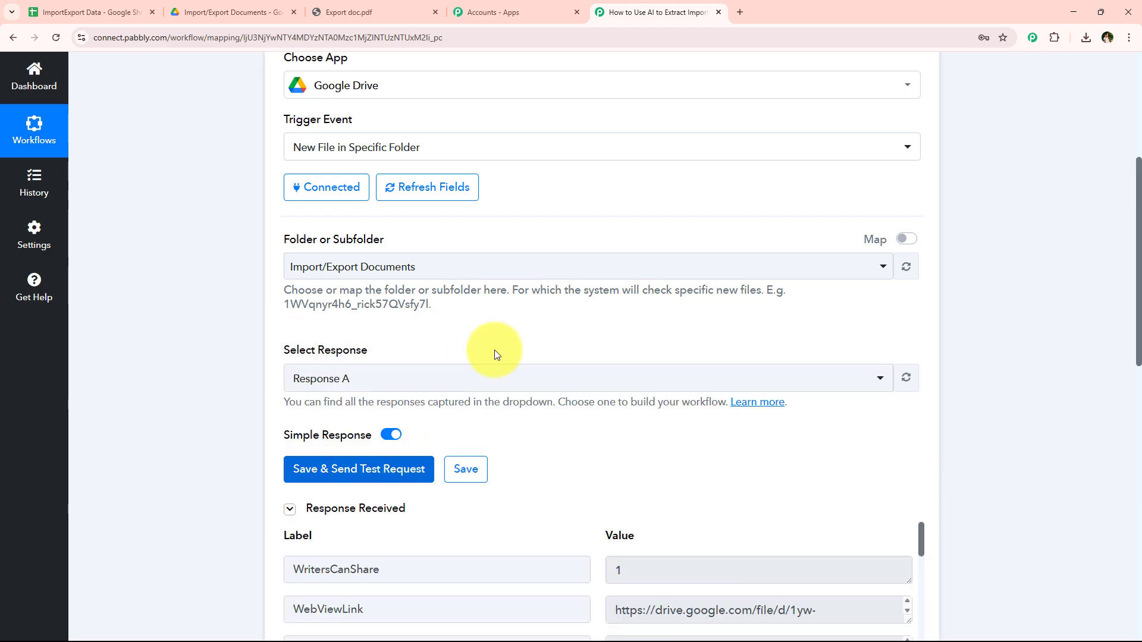
Examine the Google Drive trigger's received response, including the OriginalFilename value, and collapse the trigger step.
scroll(555, 316, down, 5)
scroll(624, 291, down, 2)
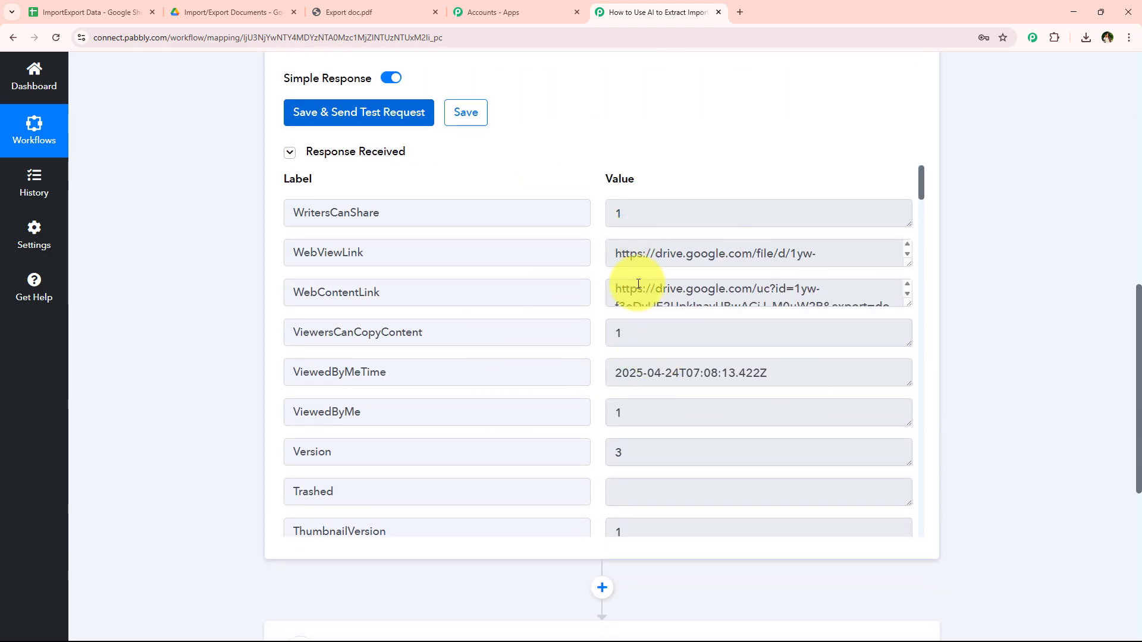
scroll(609, 335, down, 4)
scroll(614, 336, down, 15)
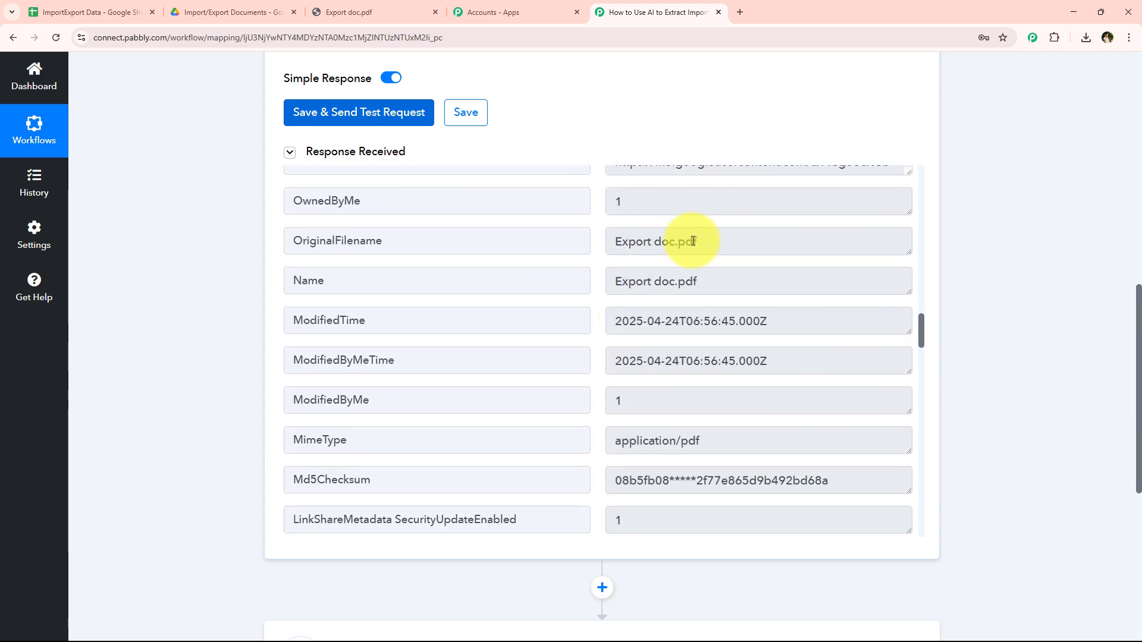
drag(697, 241, 575, 237)
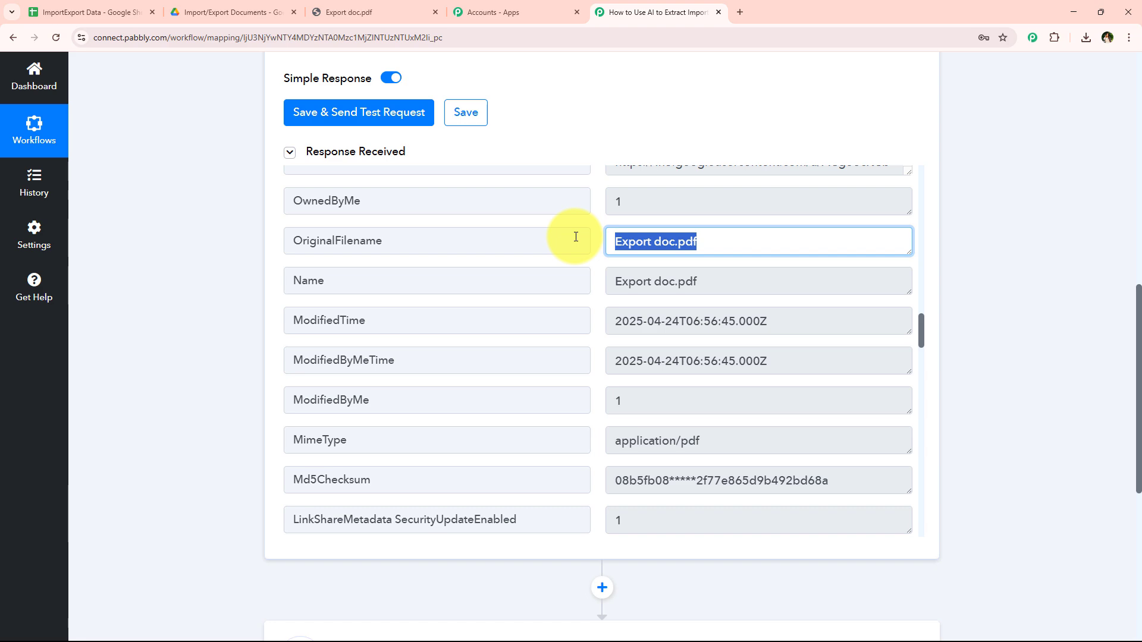
scroll(575, 237, up, 15)
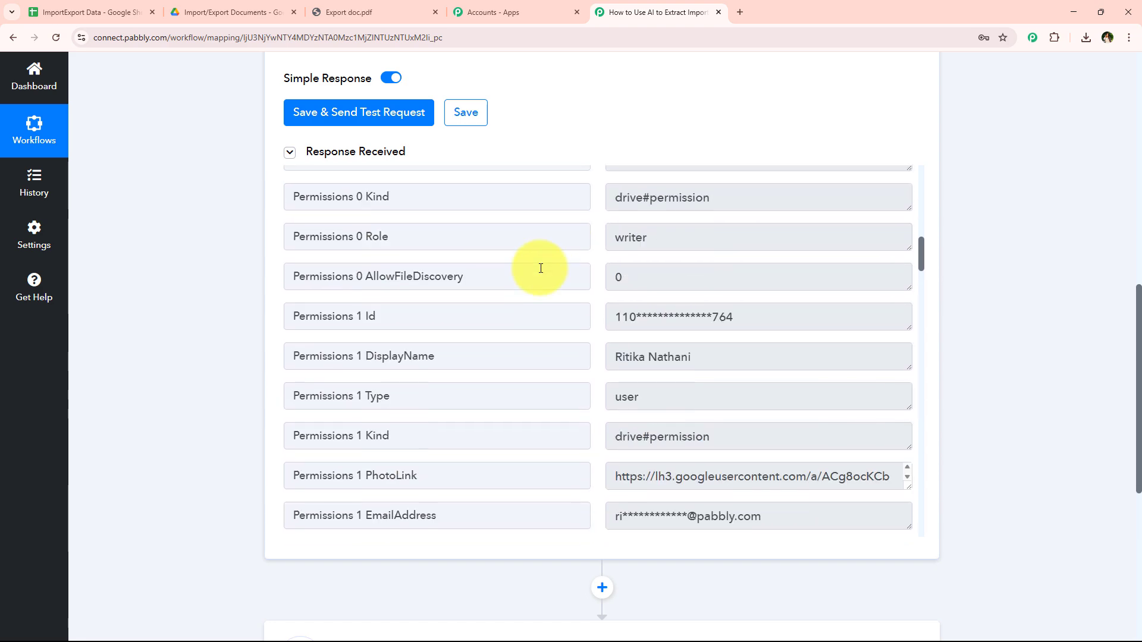
scroll(505, 384, up, 10)
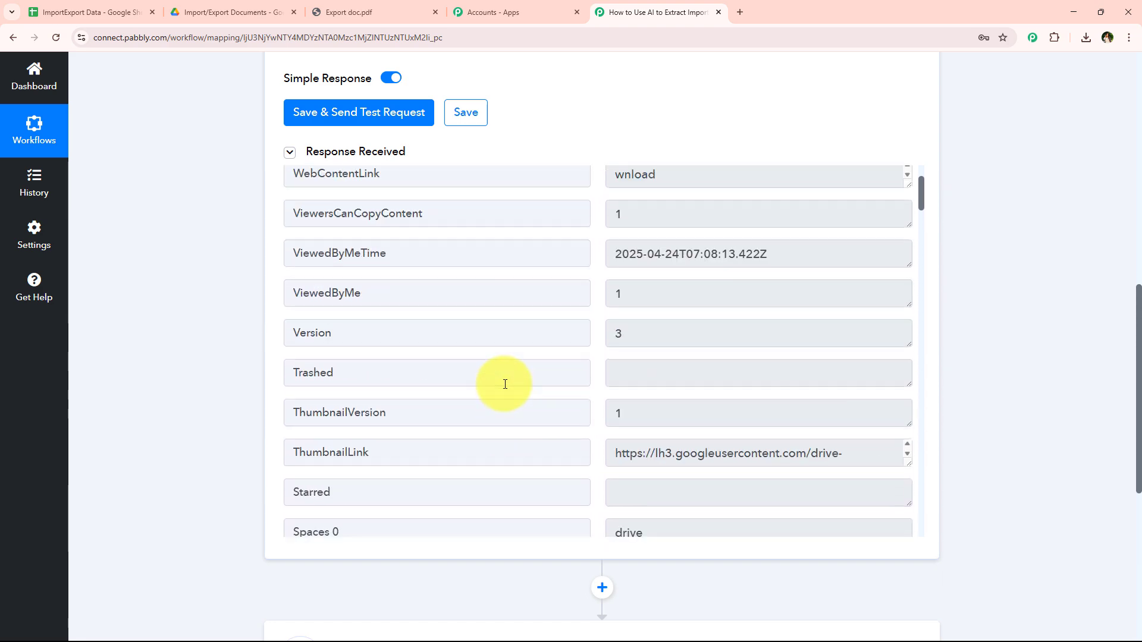
scroll(237, 340, up, 9)
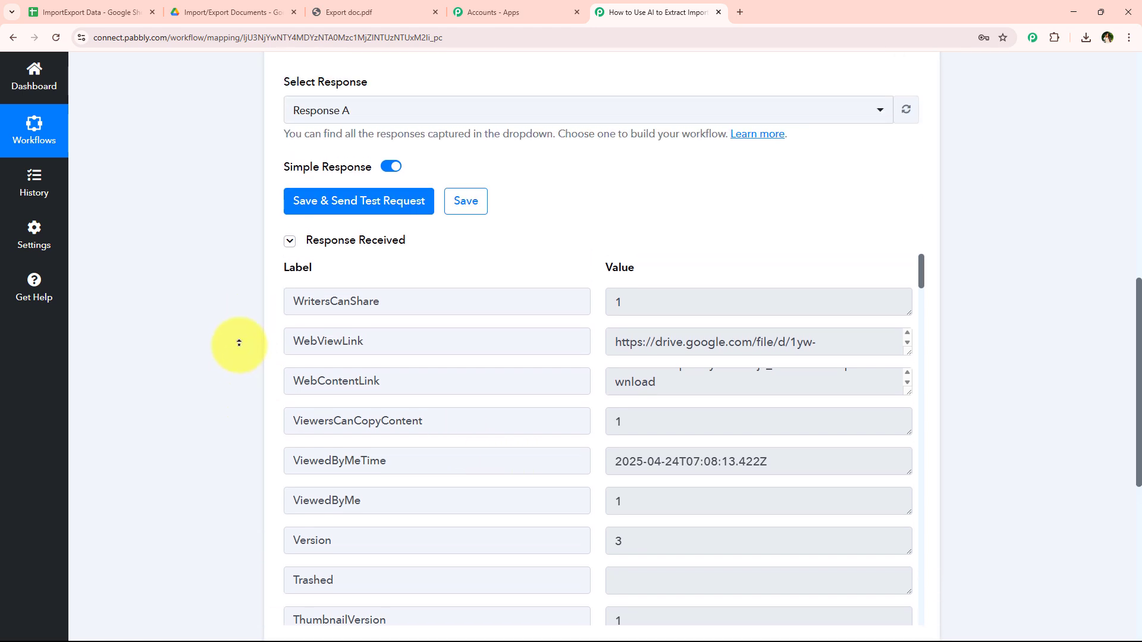
scroll(238, 343, up, 2)
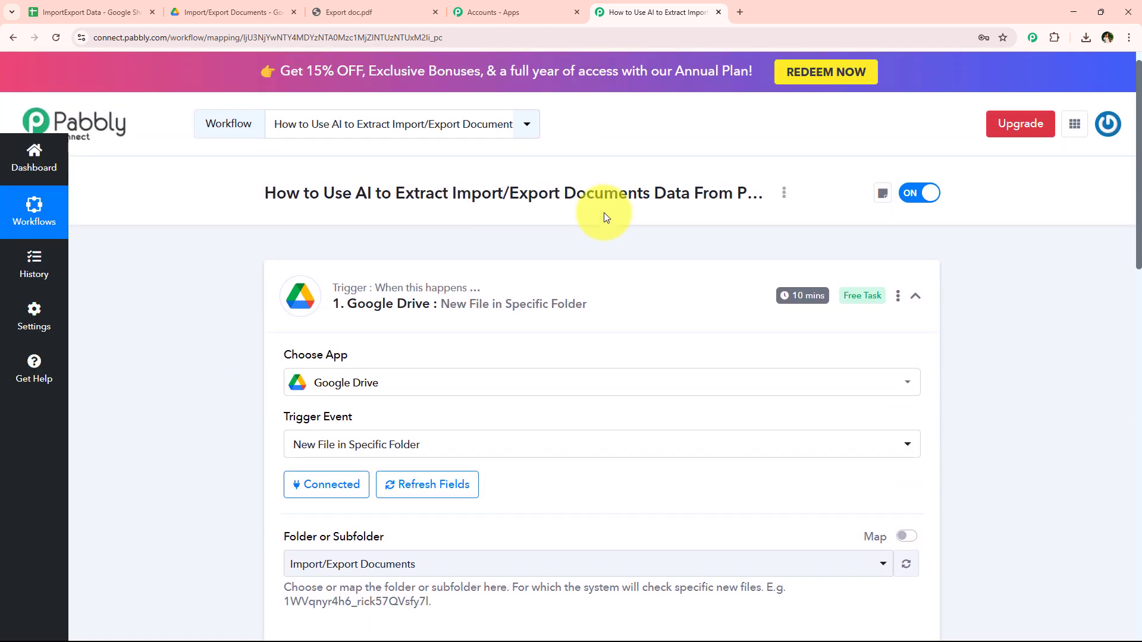
click(502, 297)
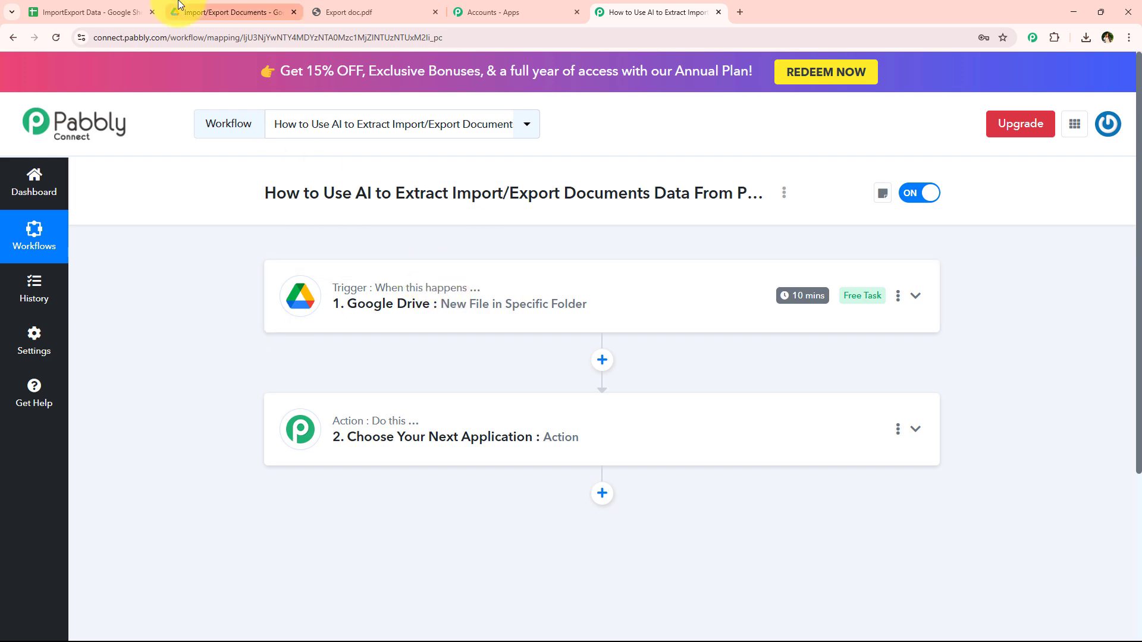
Check the Import/Export Documents folder in Google Drive and the Google Drive trigger's time setting in the Pabbly workflow.
click(179, 7)
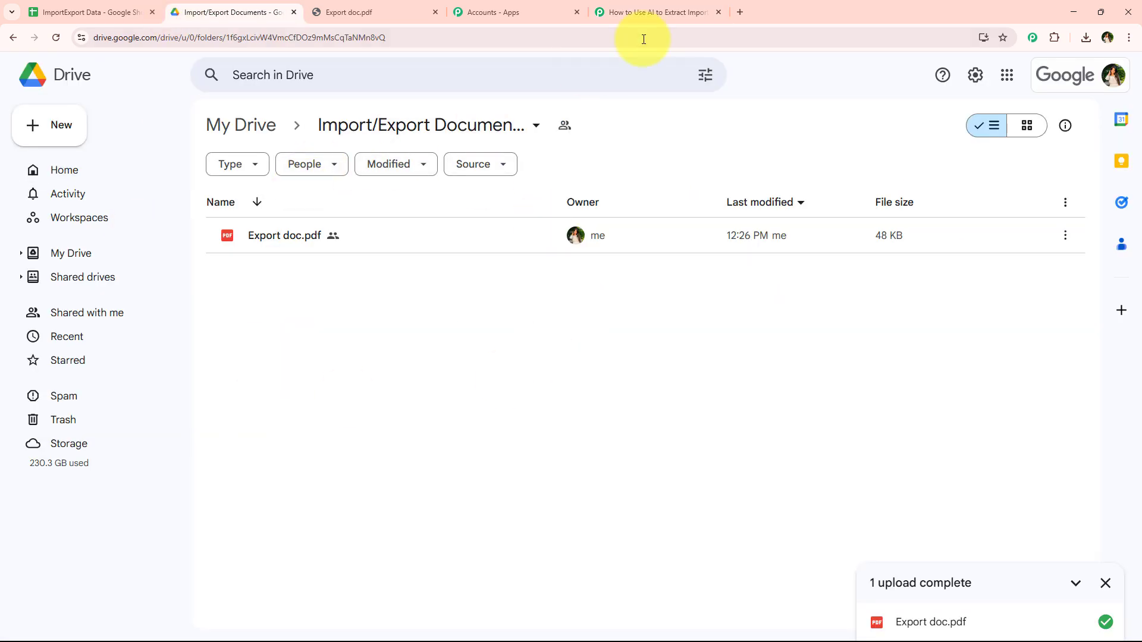
click(649, 12)
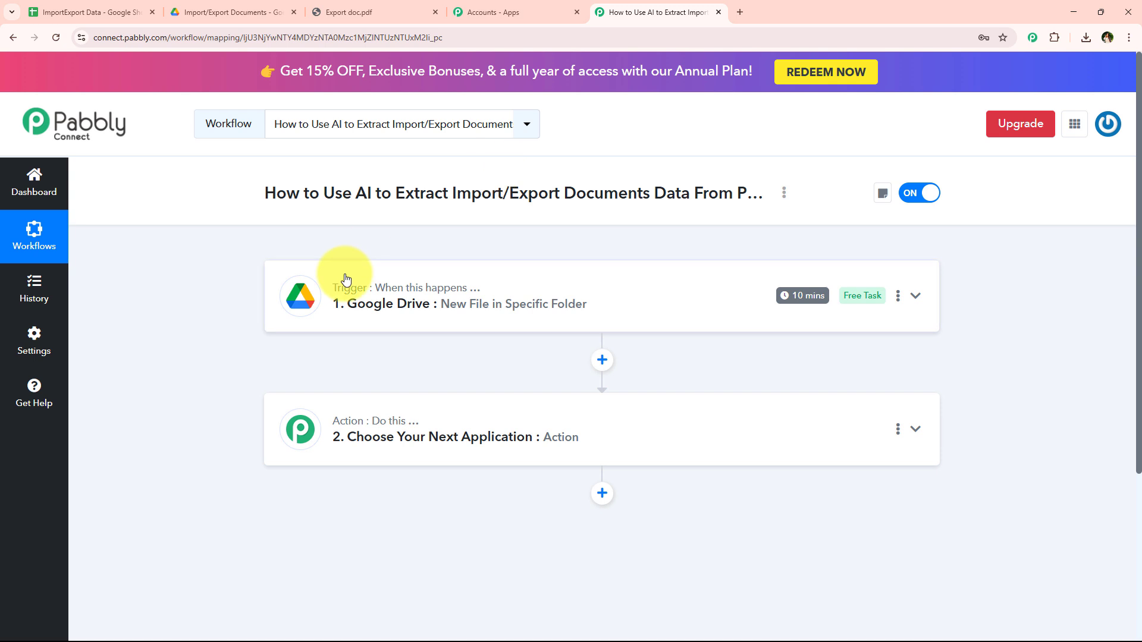
mouse_move(811, 303)
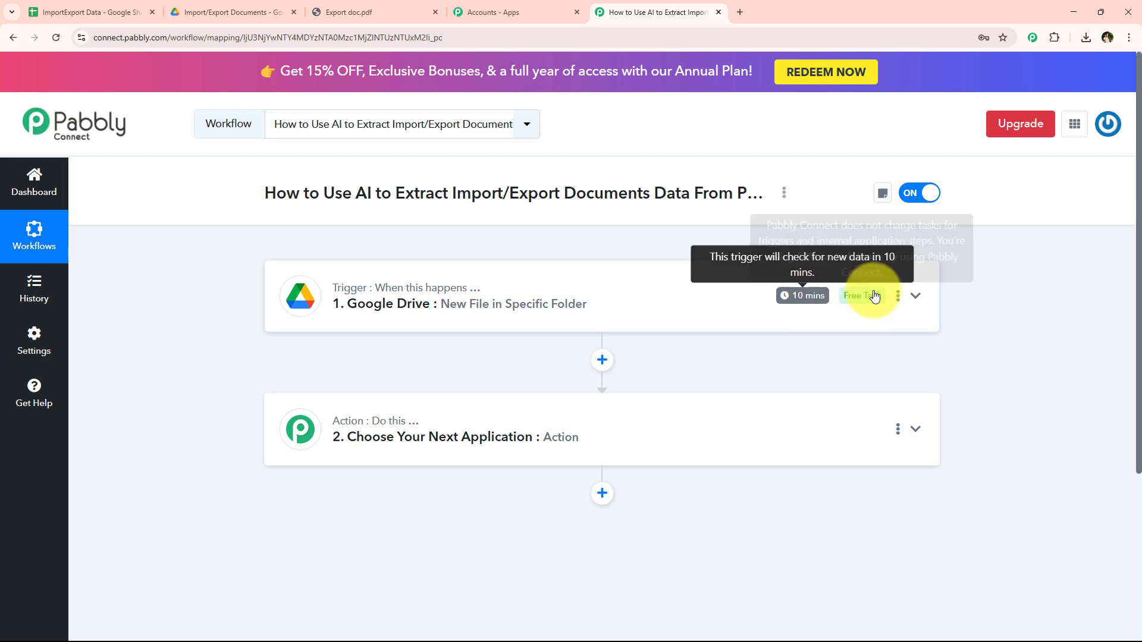
click(897, 295)
click(848, 375)
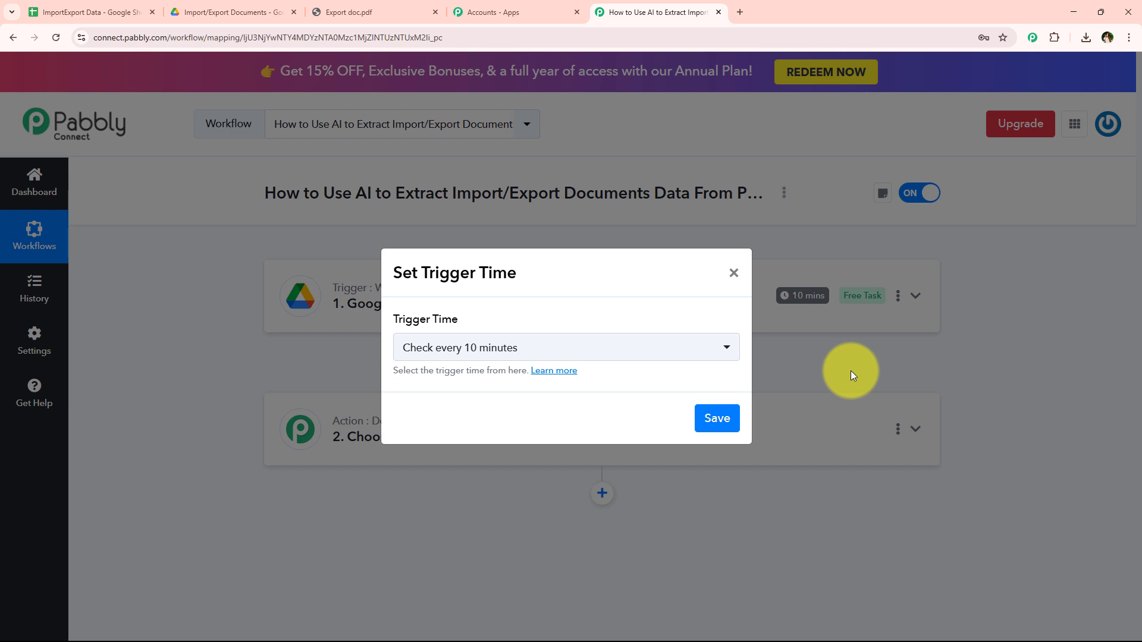
click(733, 273)
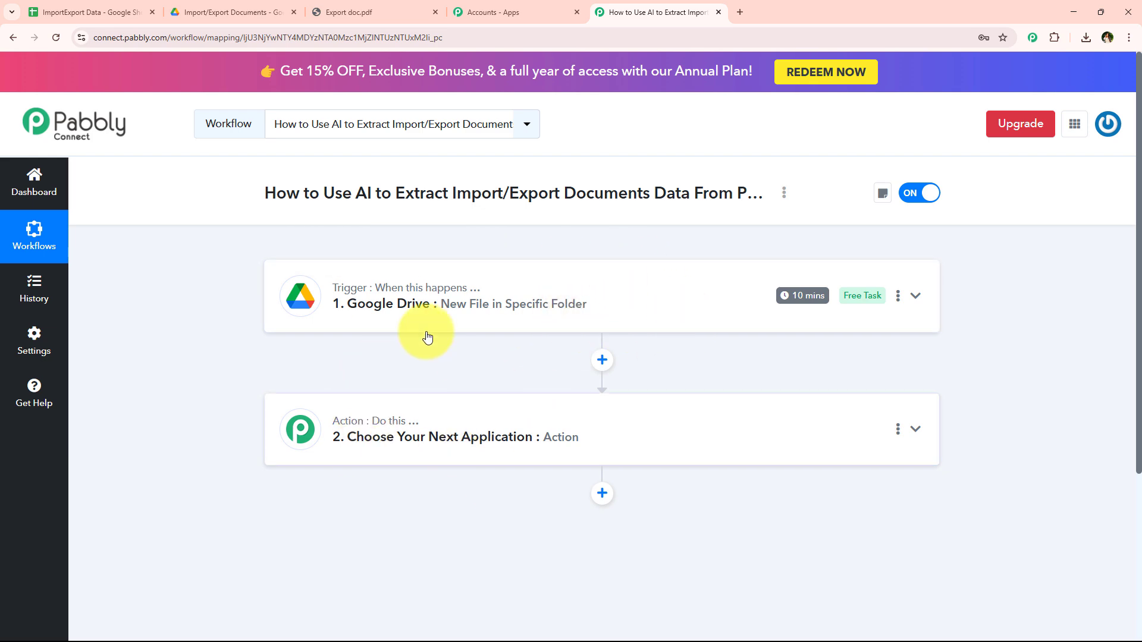
Search for OpenAI and set the second step's action app to OpenAI (ChatGPT, DALL-E, Whisper).
click(398, 438)
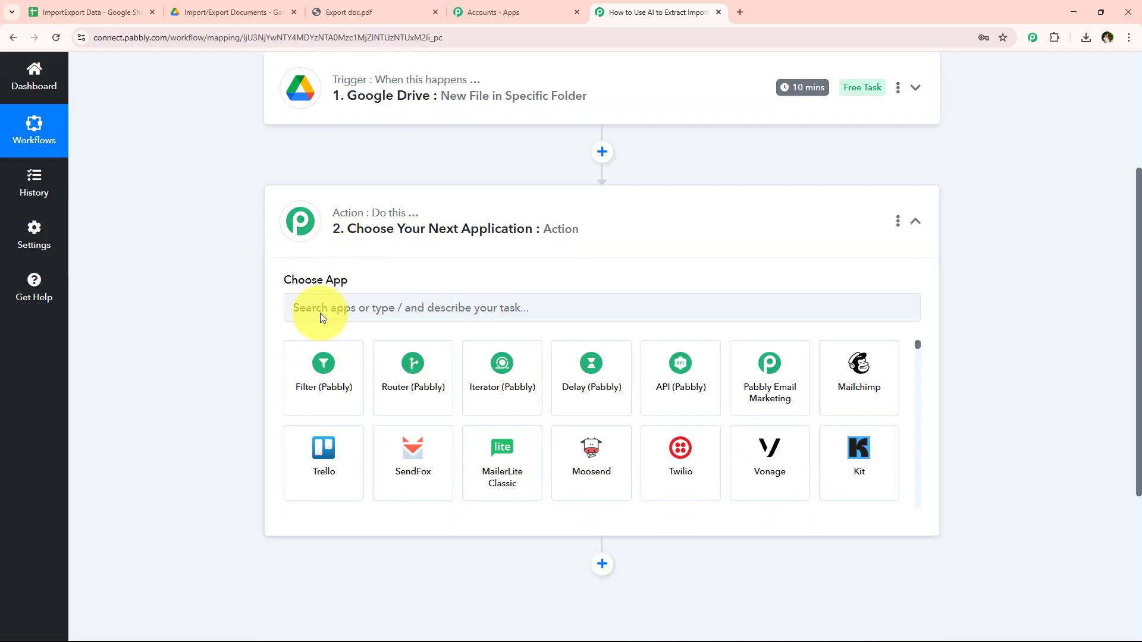
click(321, 312)
text(Op)
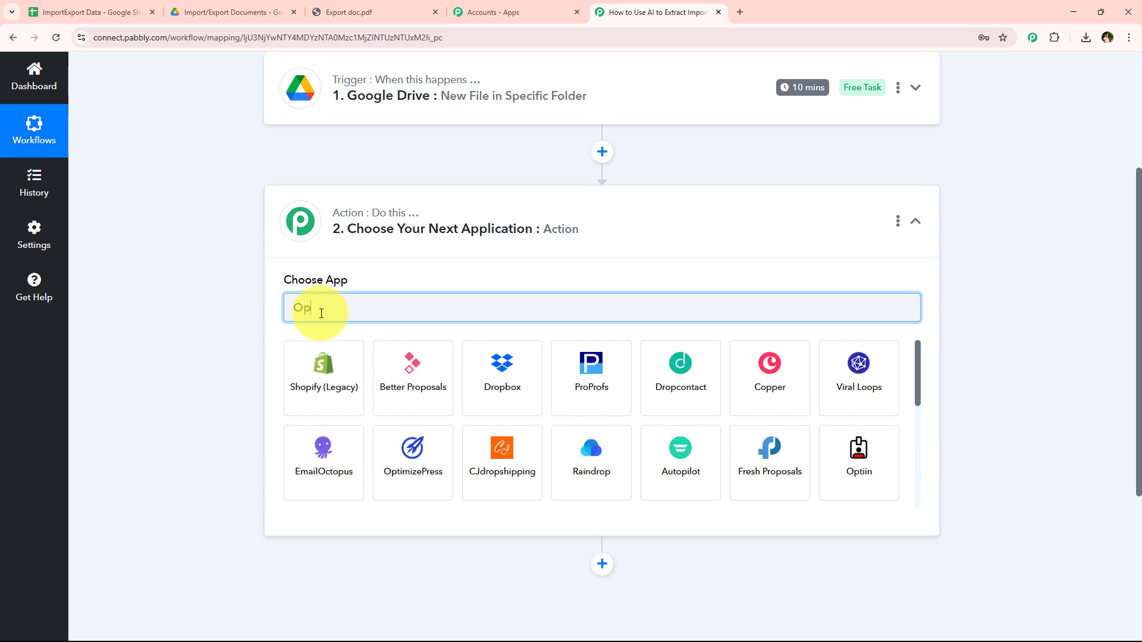
text(enAi)
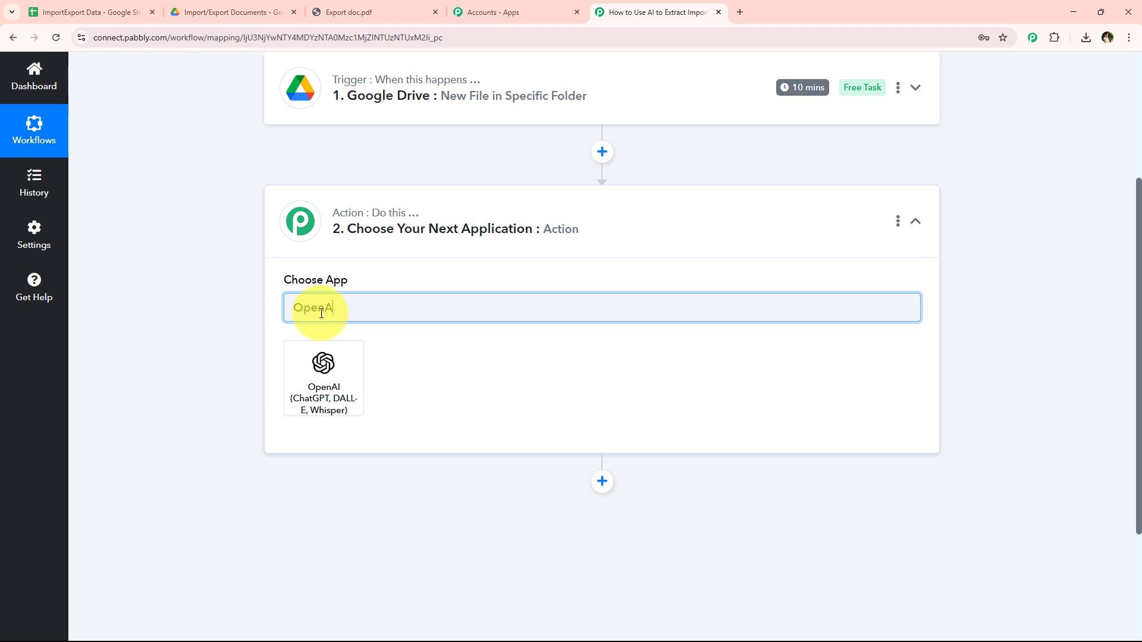
click(320, 381)
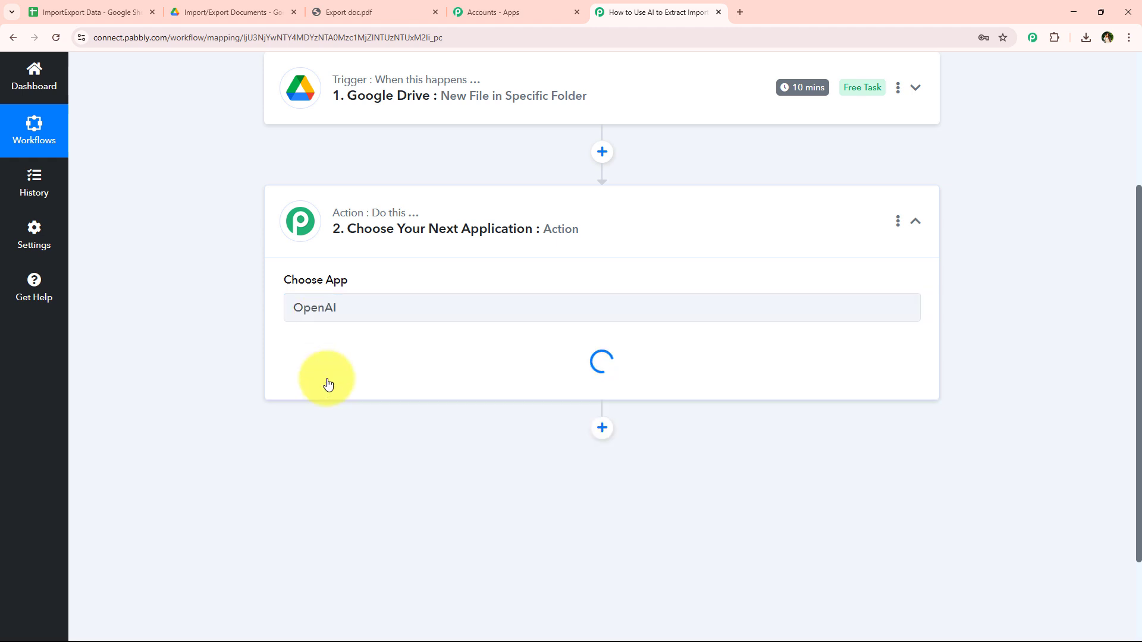
Set the OpenAI step's action event to Extract Content from PDF/Image.
drag(285, 344, 366, 348)
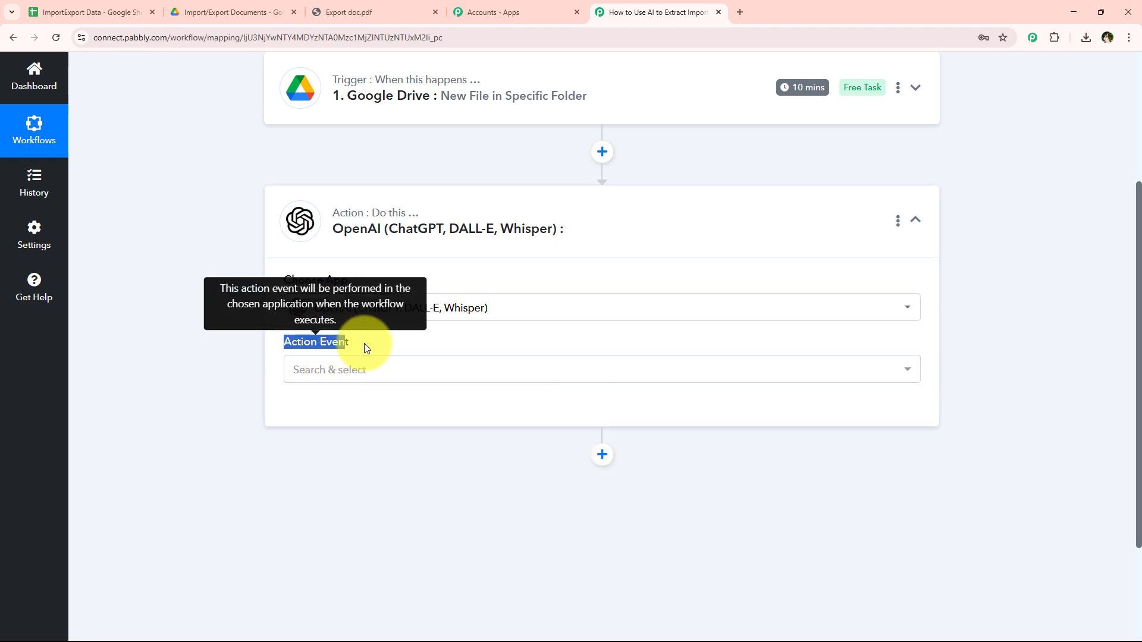
click(357, 367)
scroll(356, 264, down, 1)
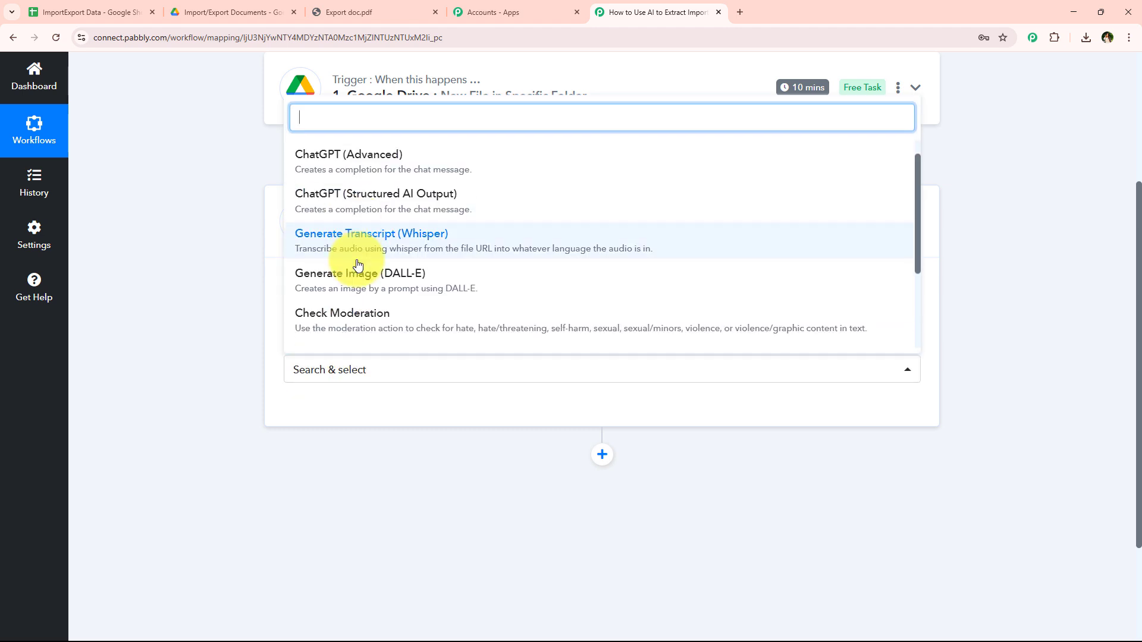
scroll(356, 264, down, 2)
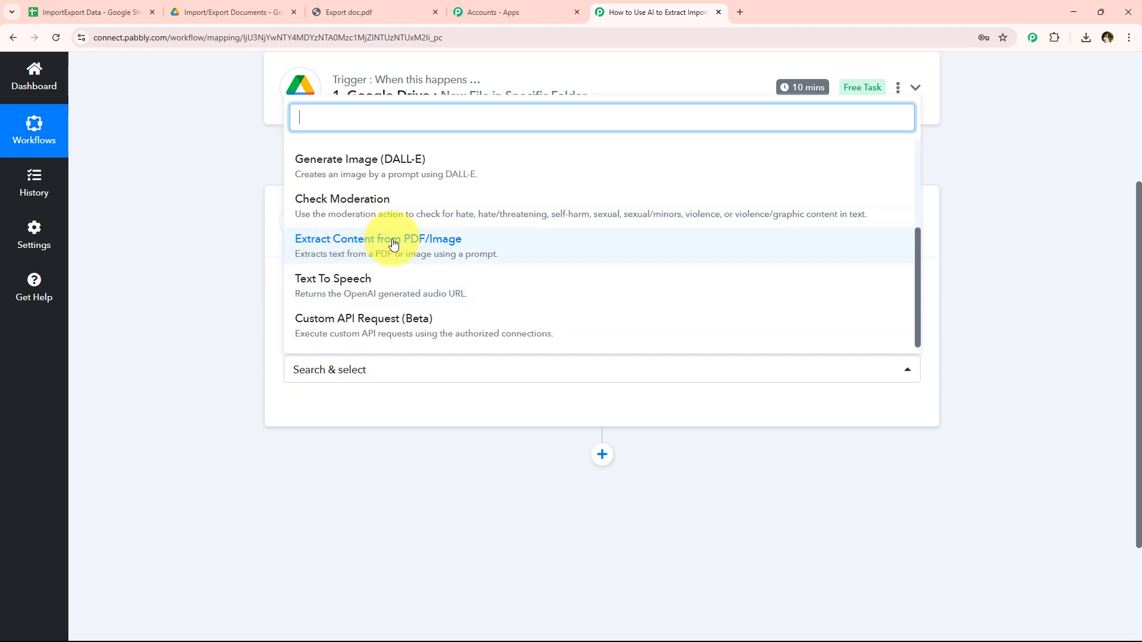
click(476, 244)
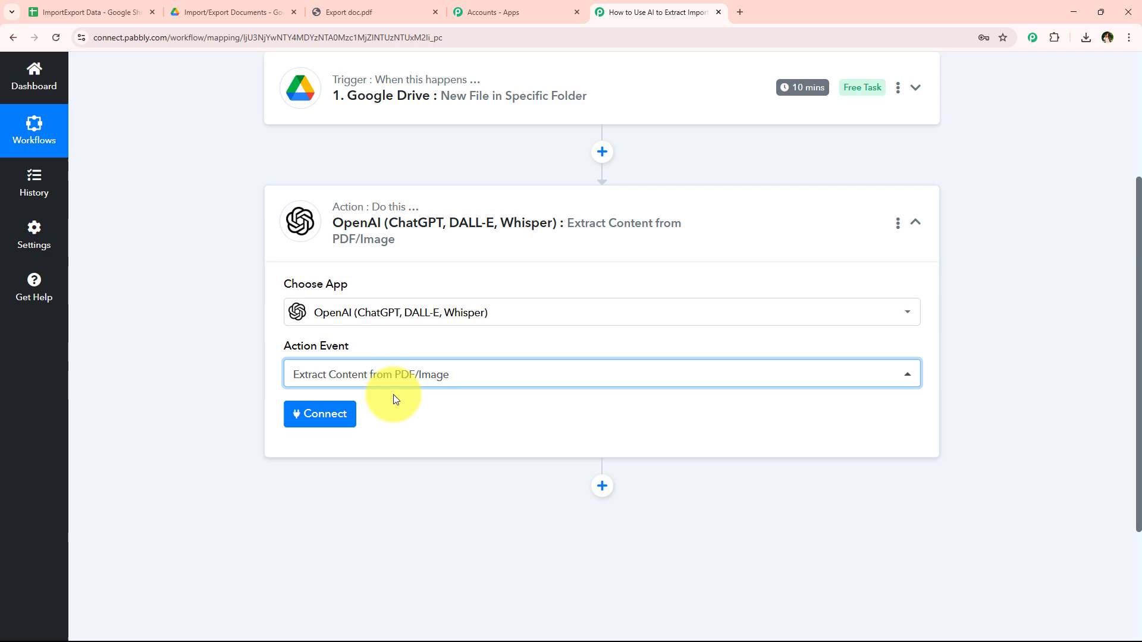
Start connecting an OpenAI account to the action step and choose to add a new connection.
click(307, 419)
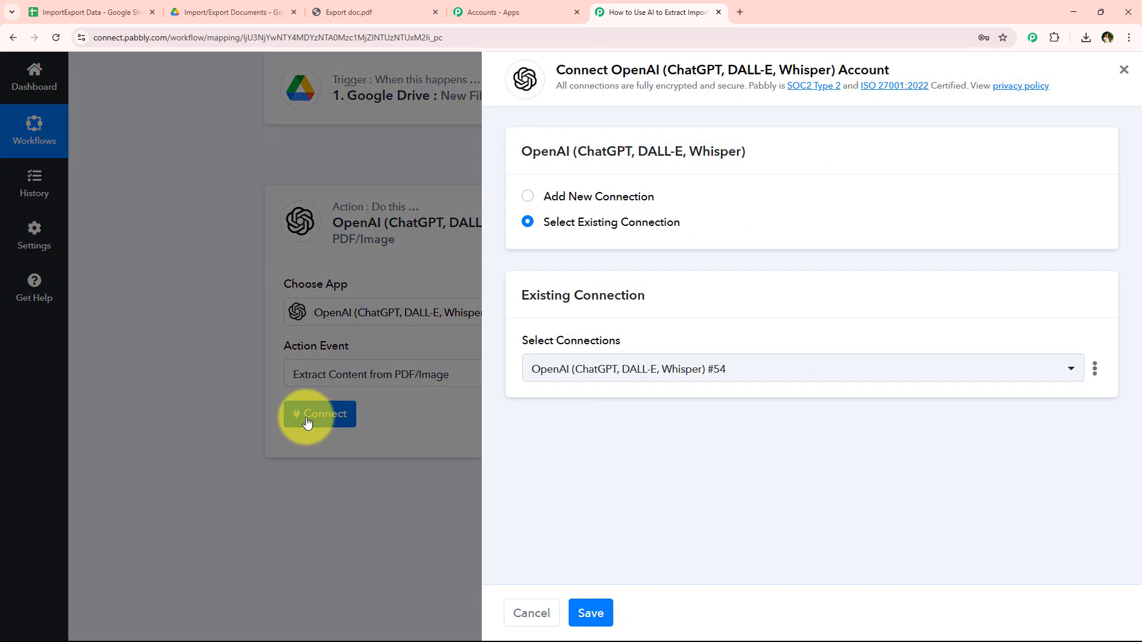
click(591, 202)
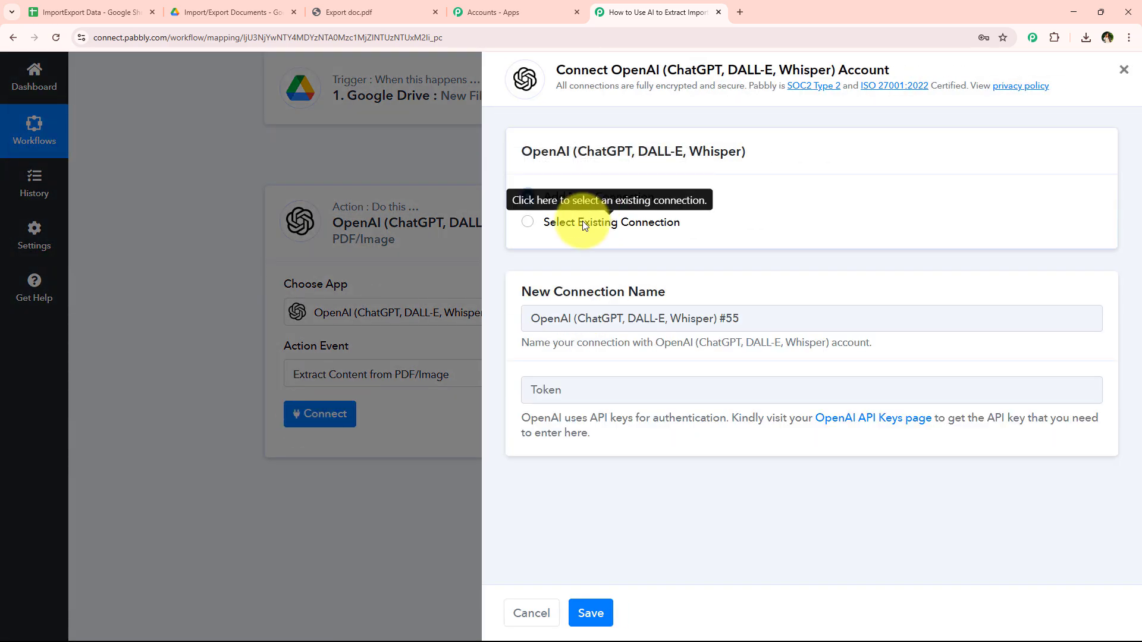
click(582, 223)
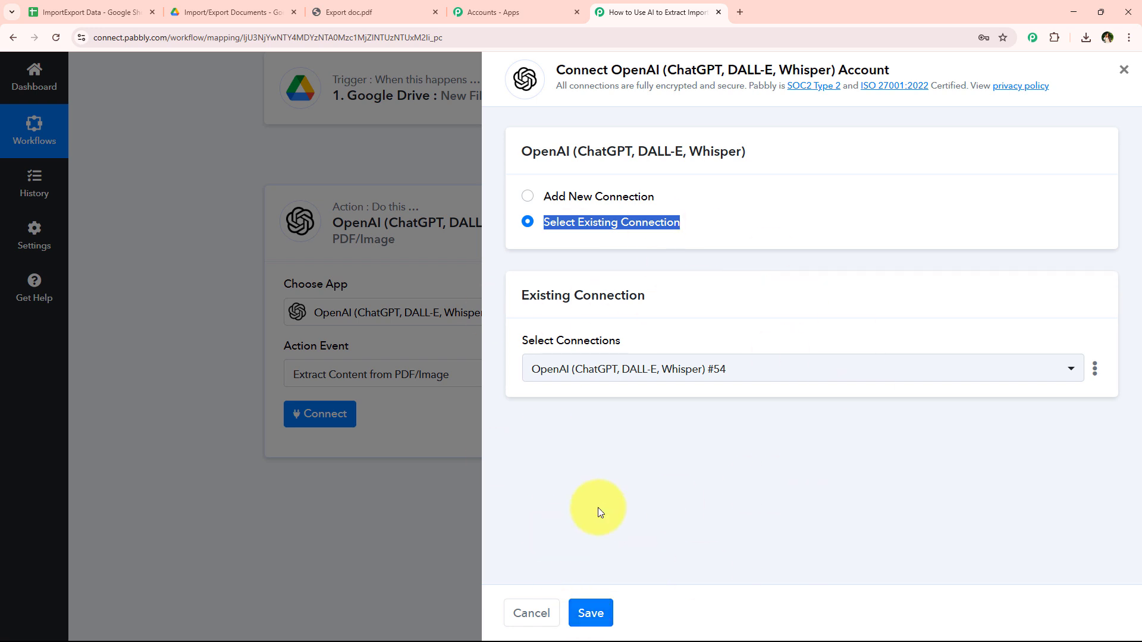
click(731, 275)
click(619, 197)
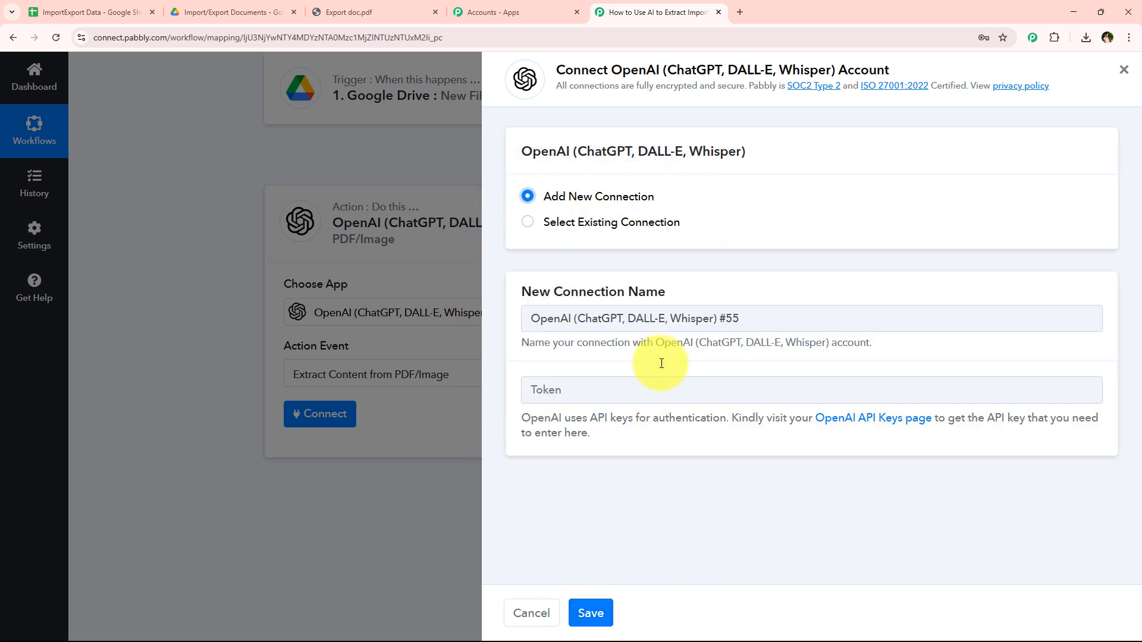
Review the Token field's authentication note and open the linked OpenAI API keys page.
click(541, 392)
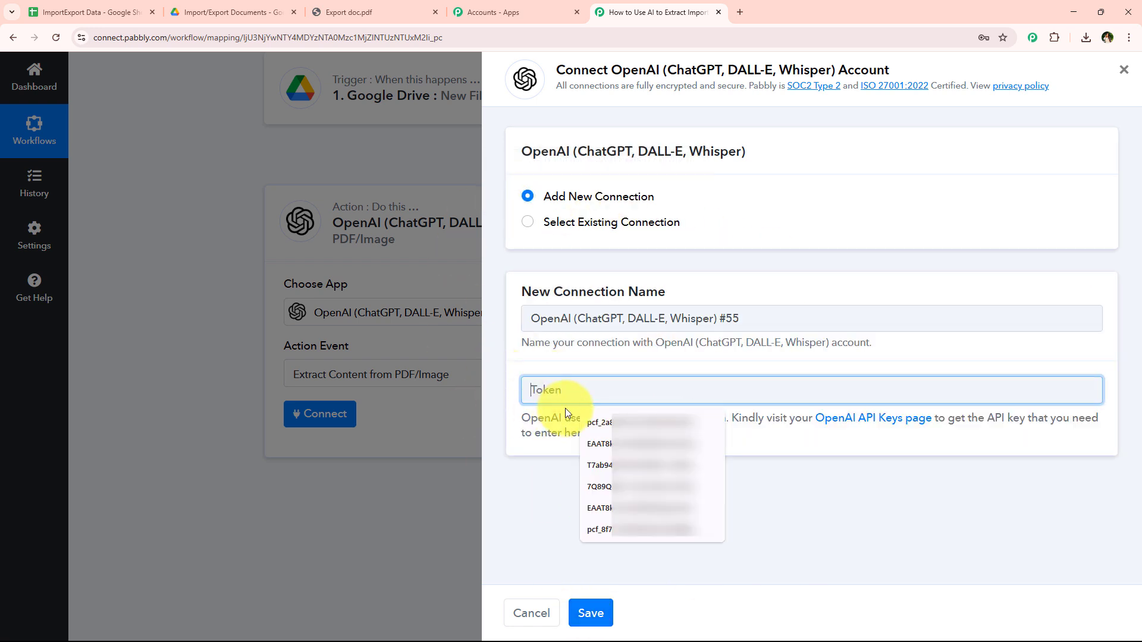
click(512, 477)
drag(509, 406, 657, 442)
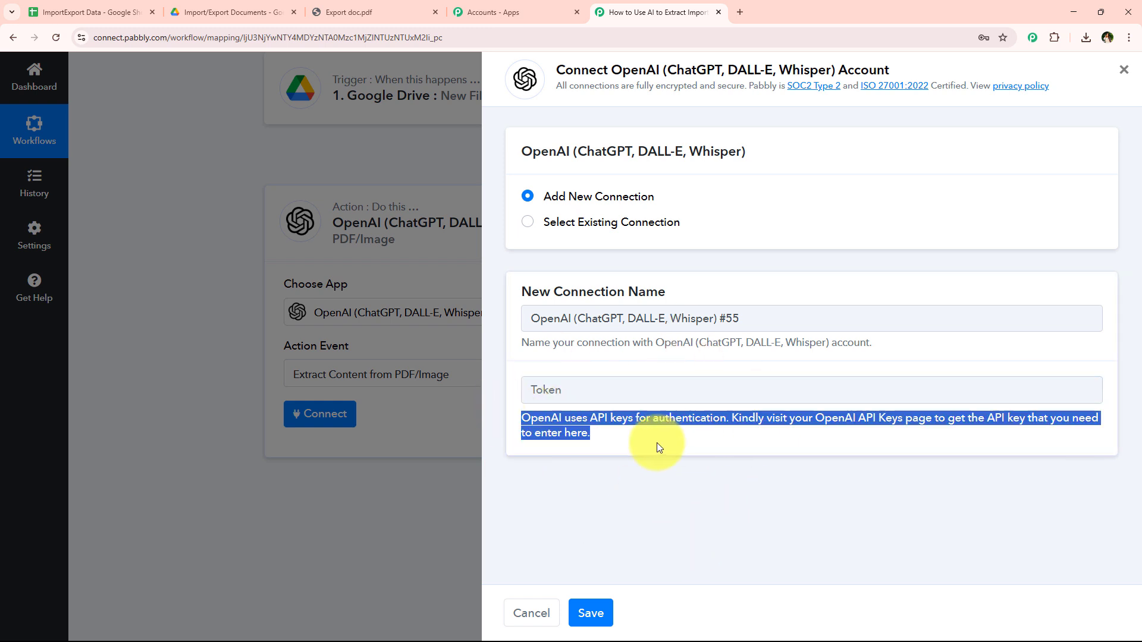
click(661, 452)
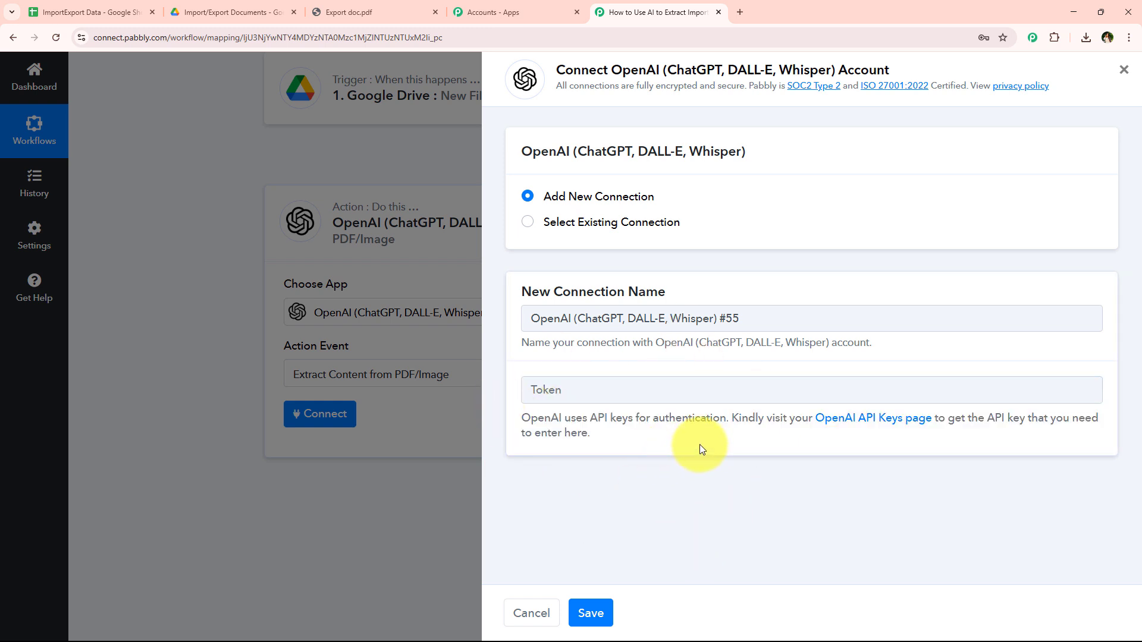
drag(733, 418, 1033, 424)
drag(1080, 419, 858, 469)
click(859, 469)
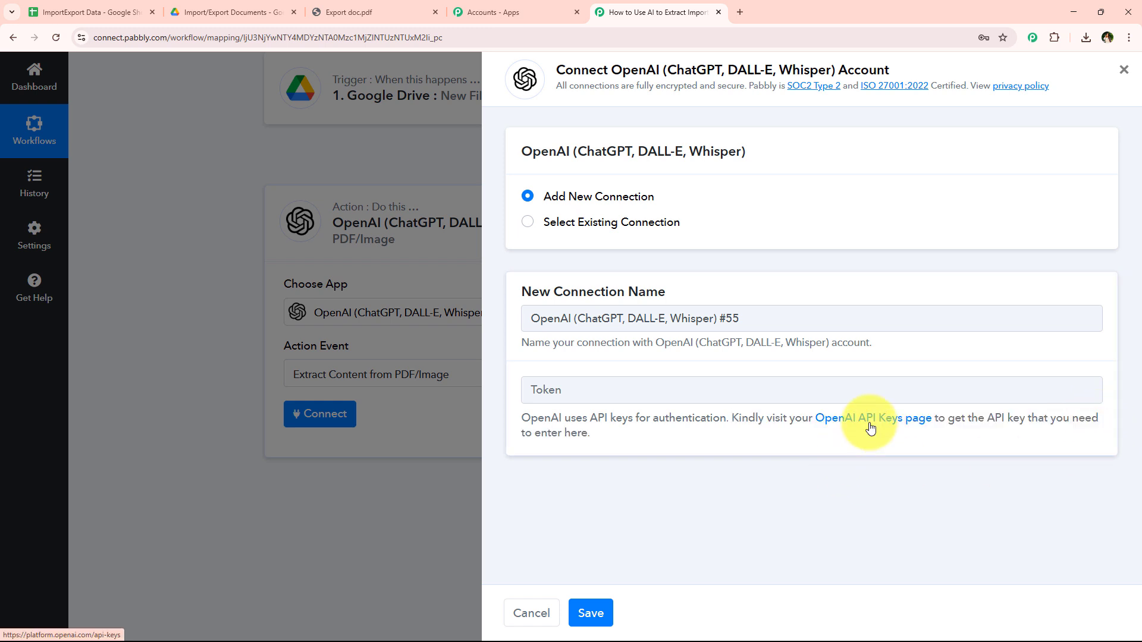
click(870, 428)
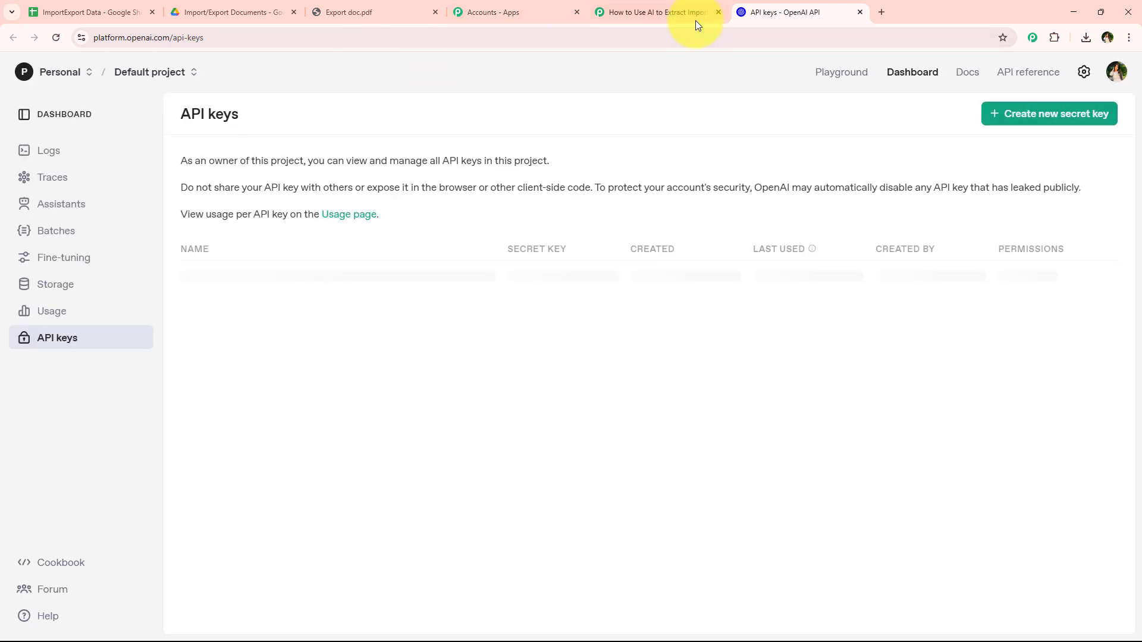
click(693, 17)
click(801, 2)
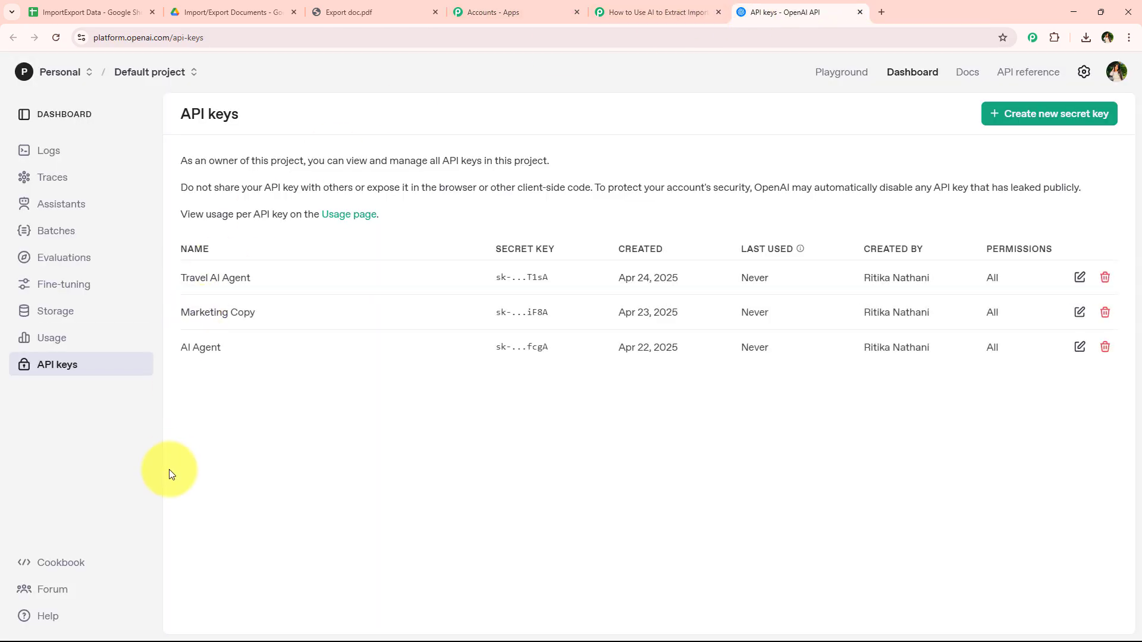
Create a new OpenAI secret key named Extract Details in the Default project.
click(1032, 114)
click(562, 302)
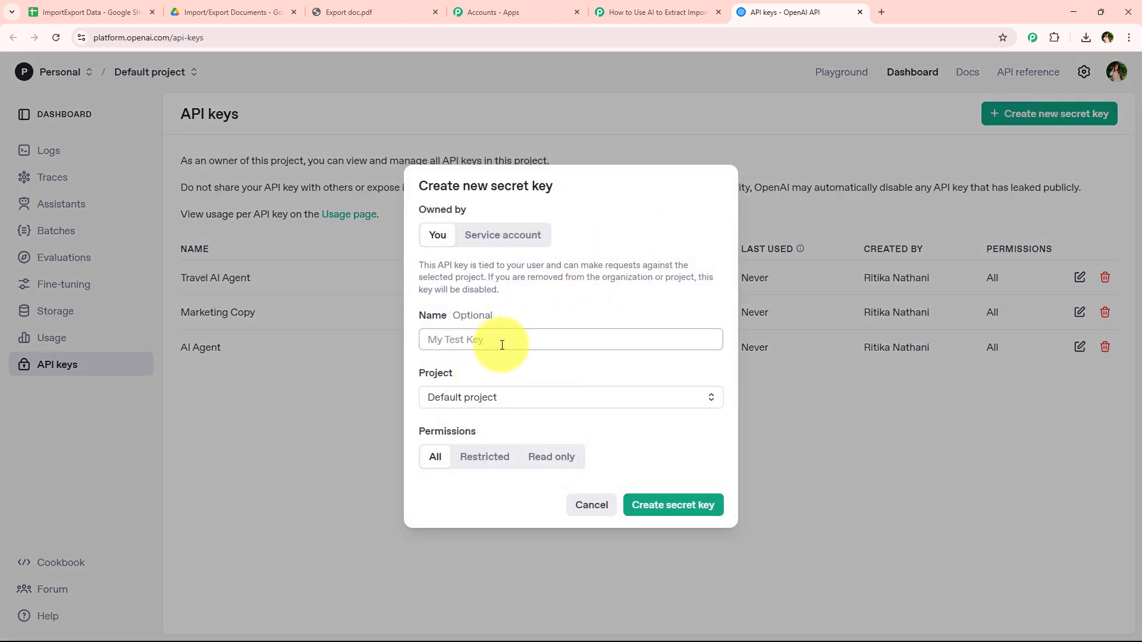
click(484, 336)
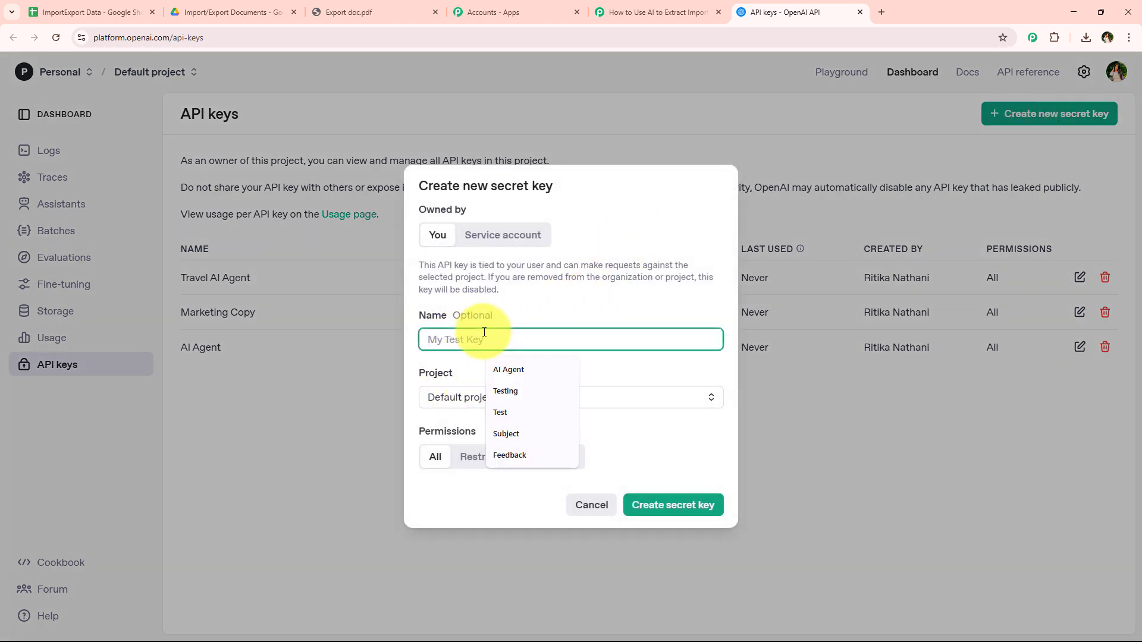
text(Ex)
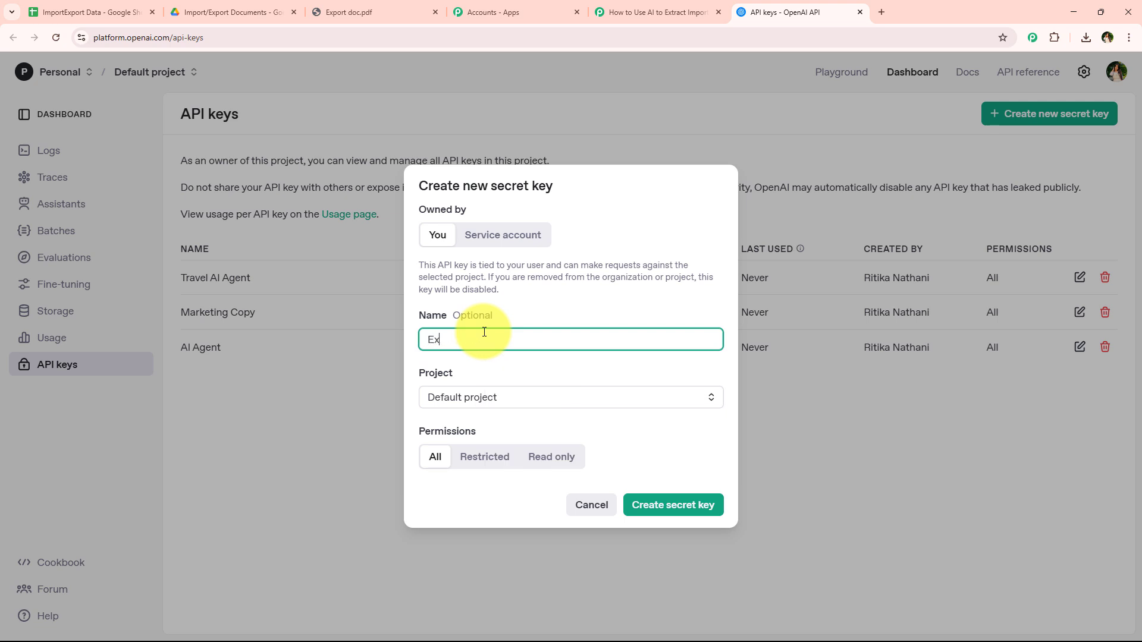
text(tract Details)
click(480, 402)
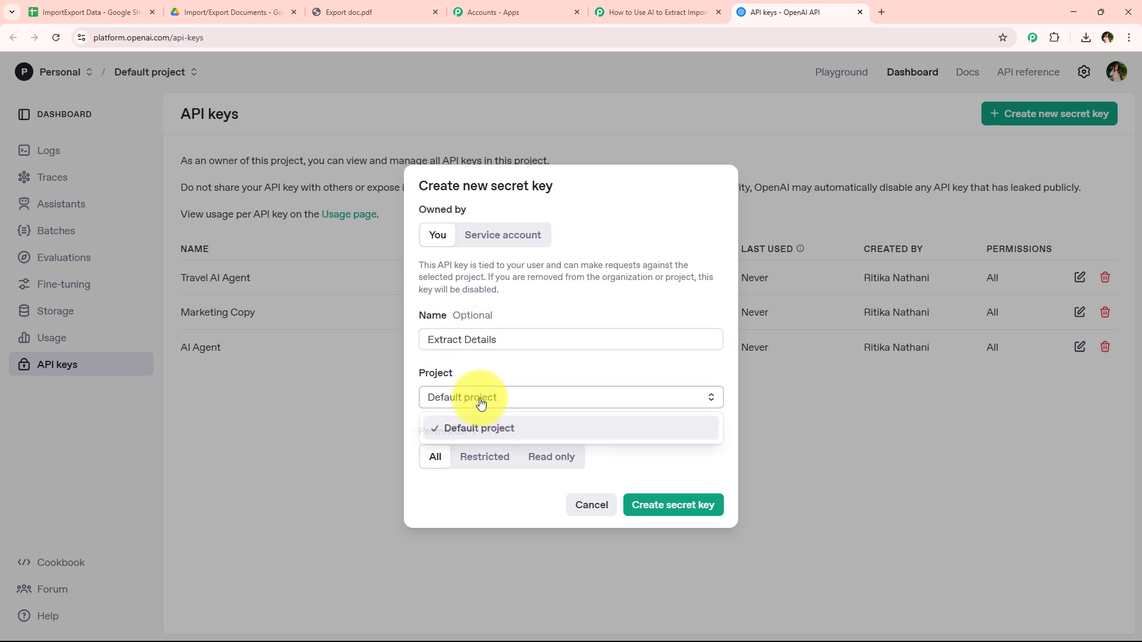
click(480, 398)
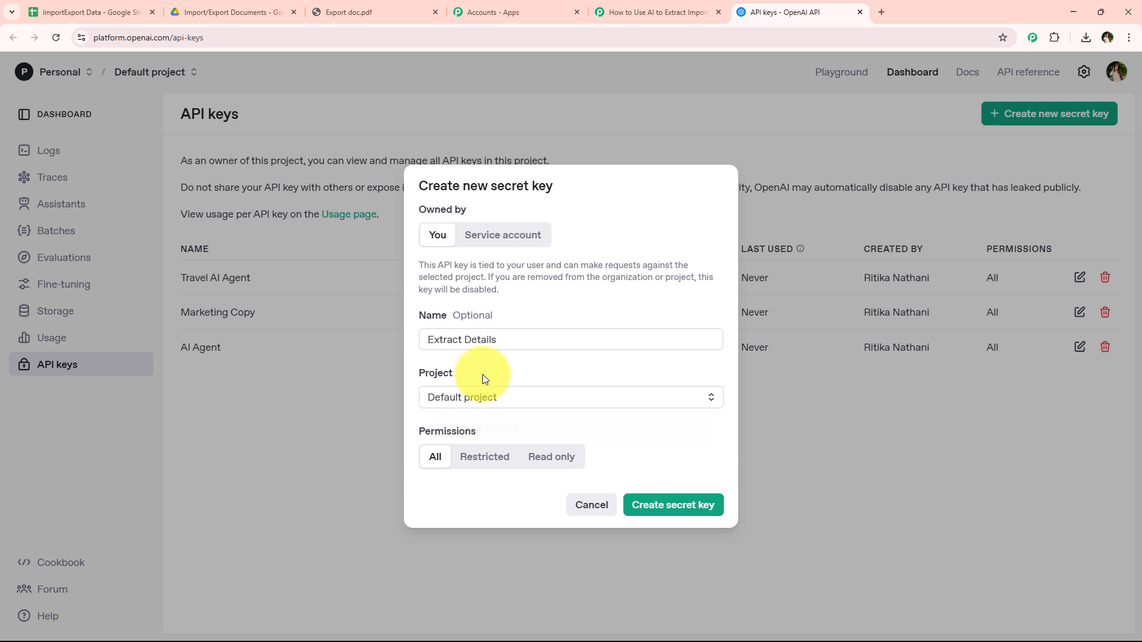
click(674, 506)
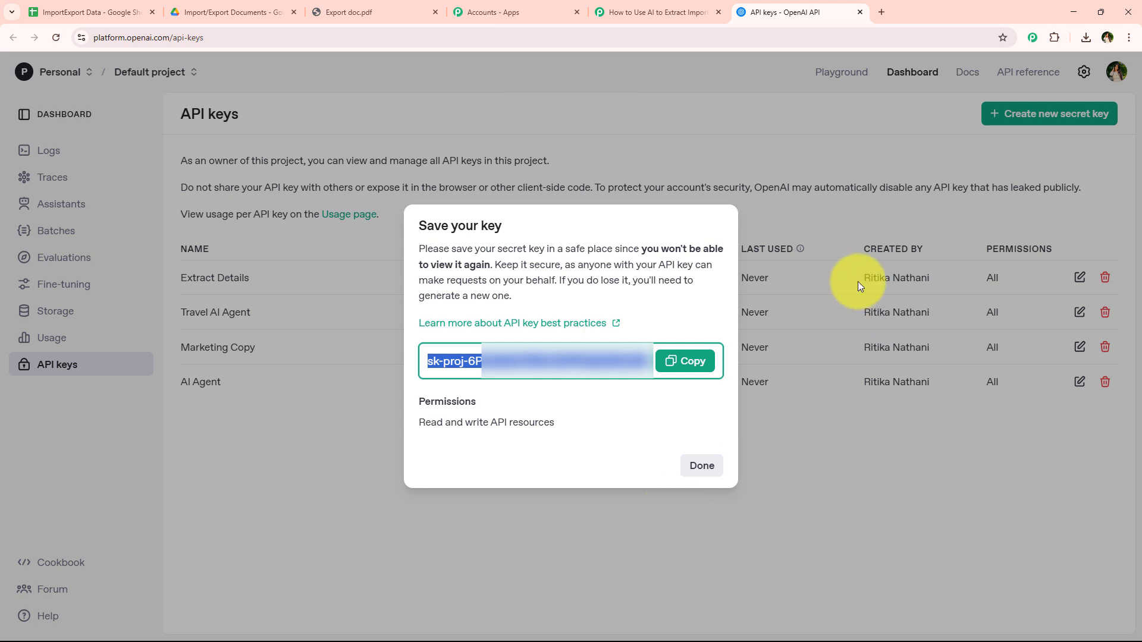
Copy the new secret key, paste it into the Pabbly connection's Token field and save the OpenAI connection.
click(687, 361)
click(180, 7)
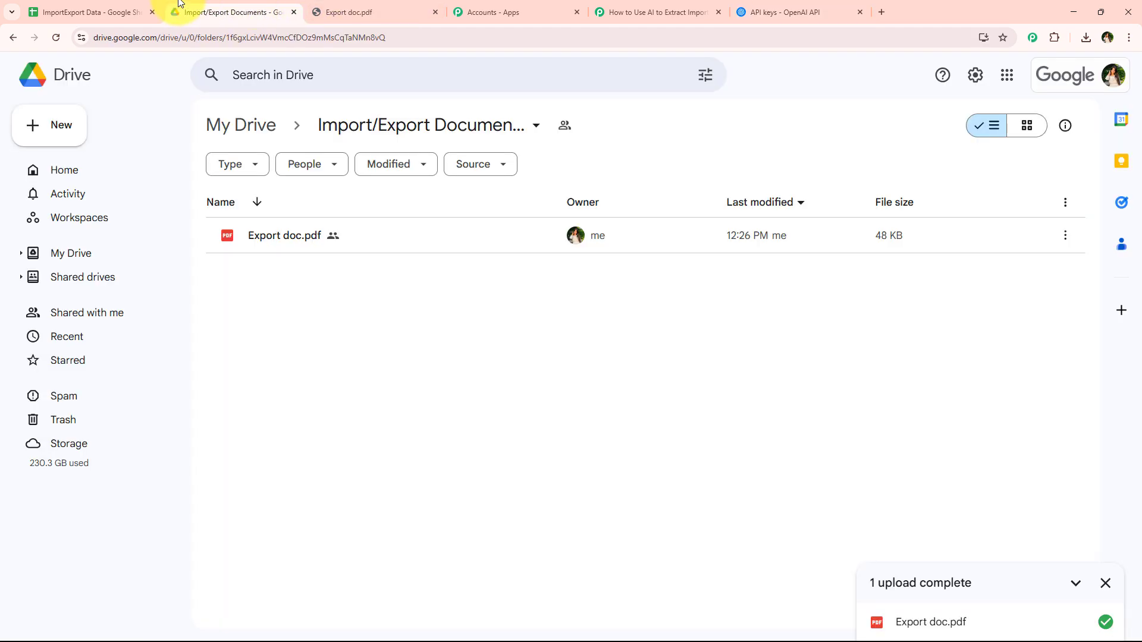
click(668, 13)
click(624, 391)
right_click(625, 390)
click(658, 242)
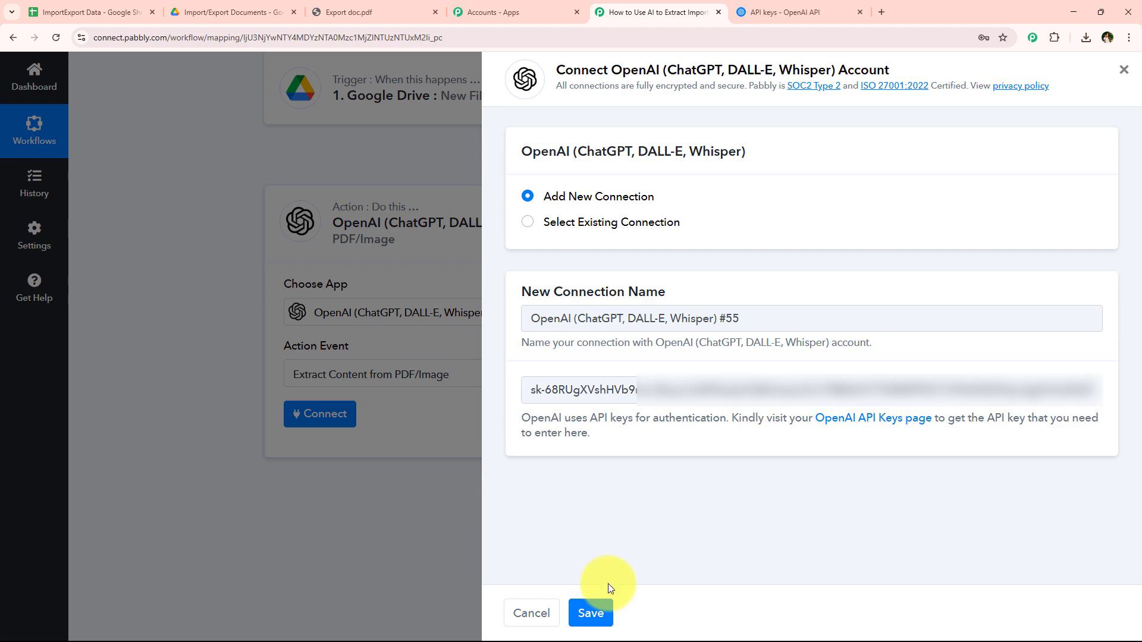
click(601, 606)
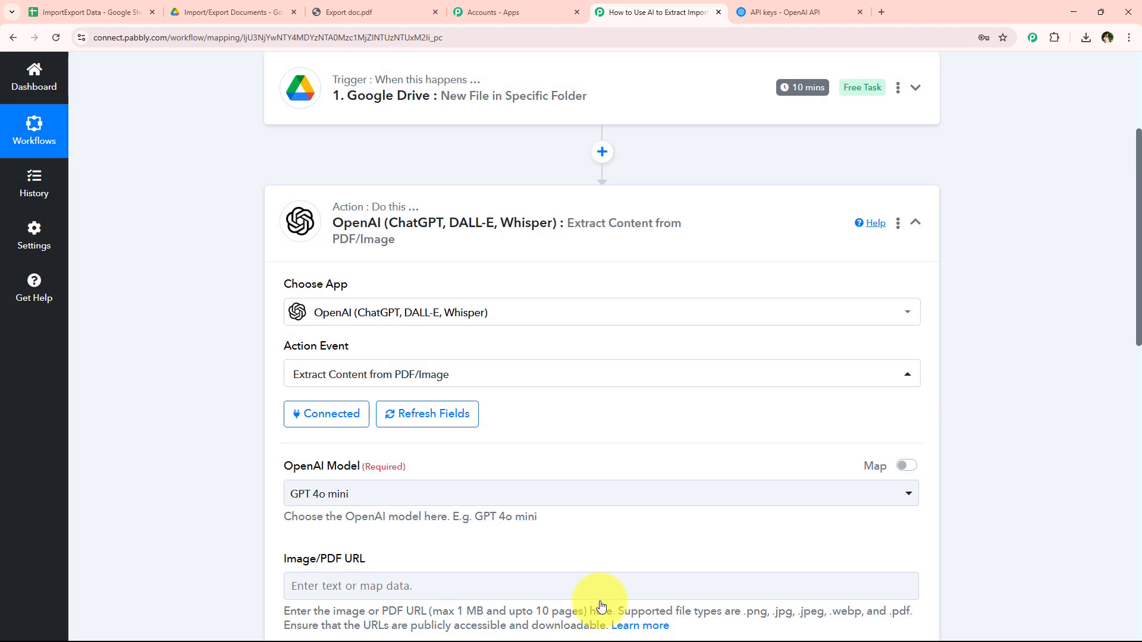
Set the OpenAI model to GPT 4o mini.
scroll(237, 440, down, 2)
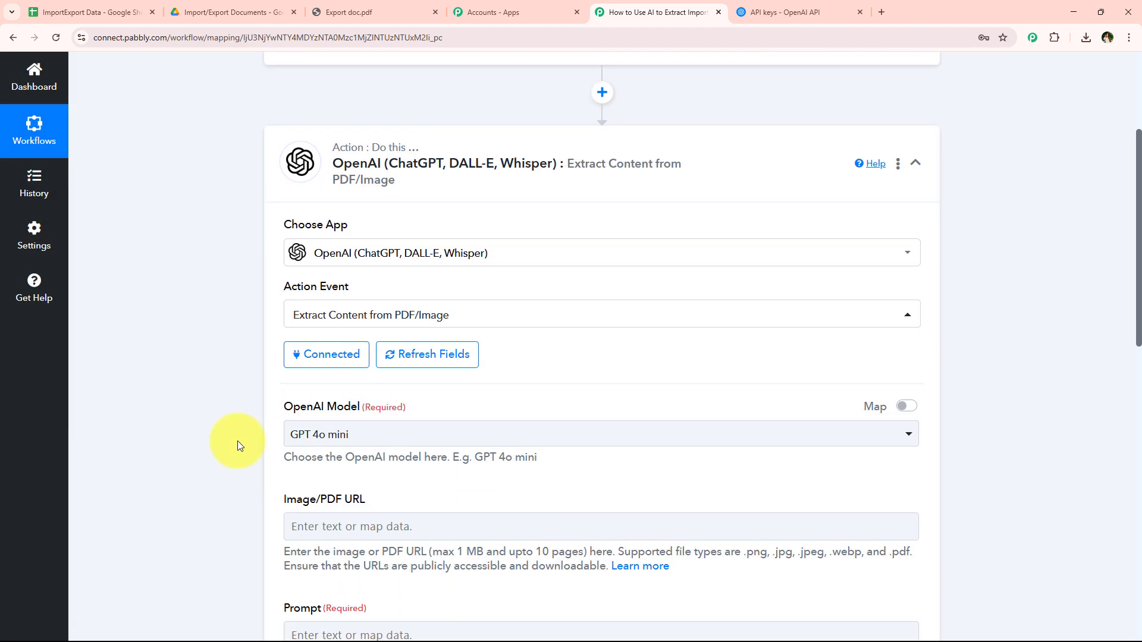
click(298, 378)
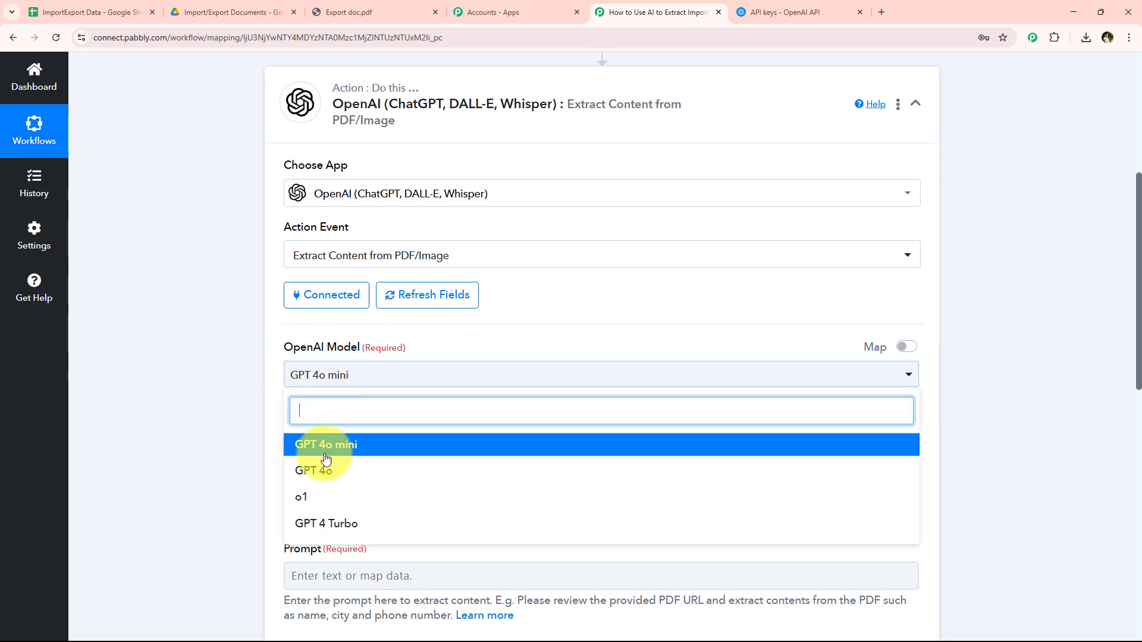
click(324, 452)
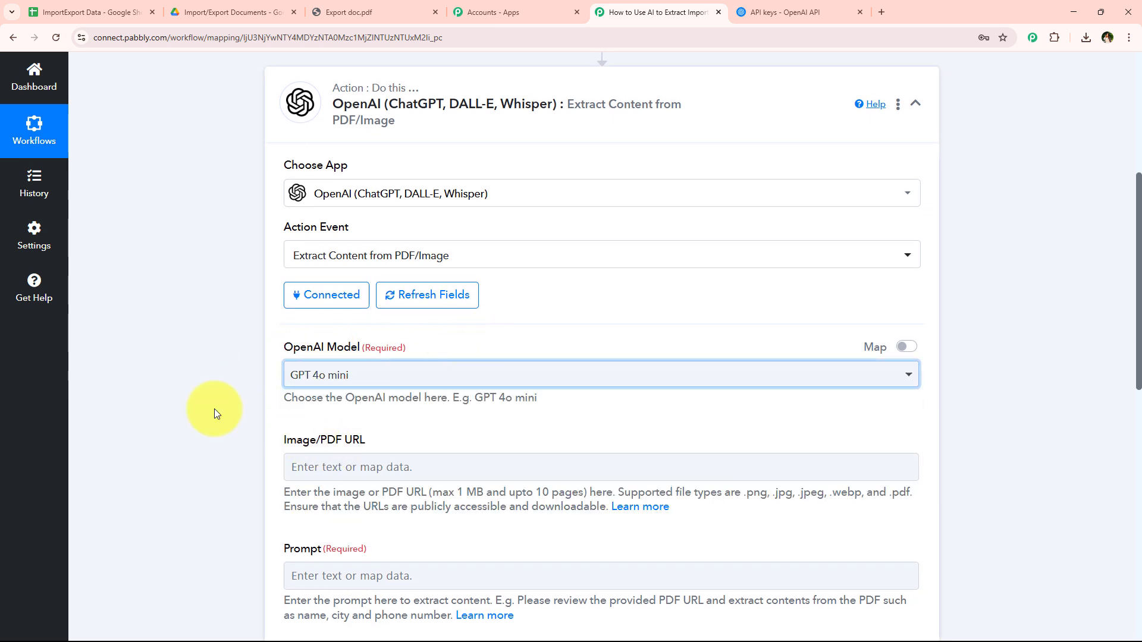
click(324, 373)
click(234, 383)
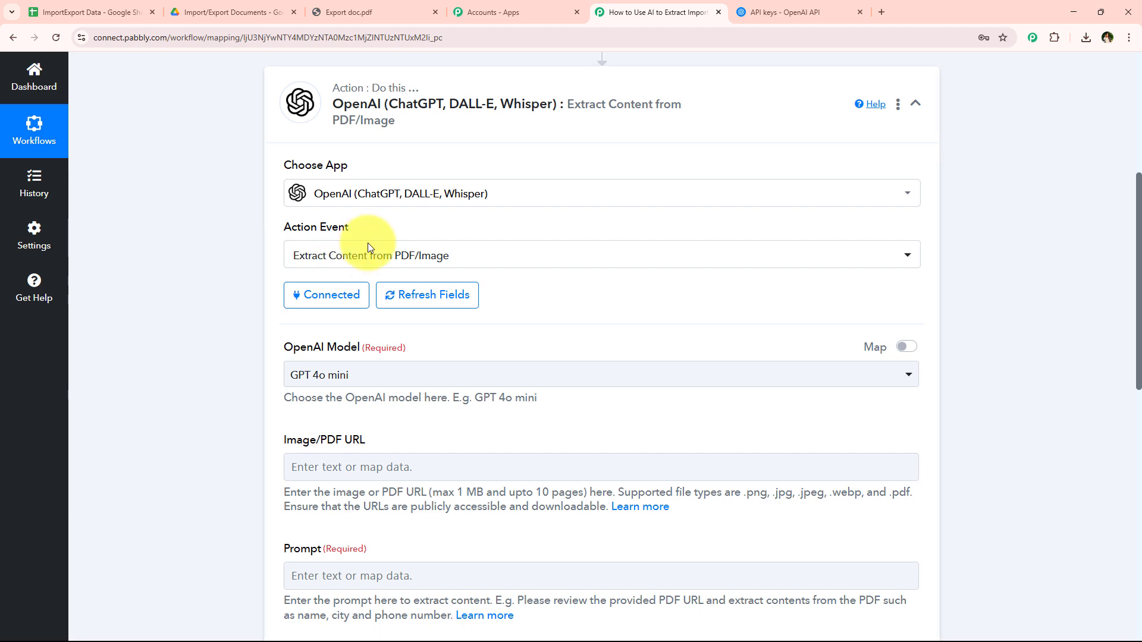
Review the Image/PDF URL field, the Import/Export Documents folder in Google Drive and the commercial invoice in Export doc.pdf.
scroll(256, 286, down, 4)
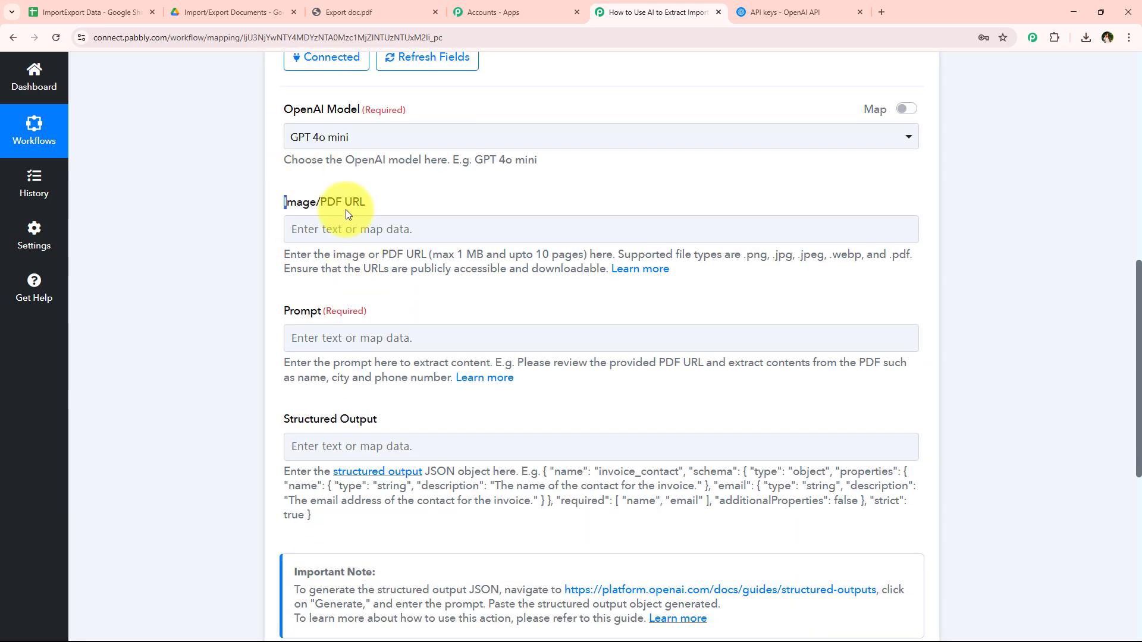
drag(344, 210, 372, 209)
click(352, 205)
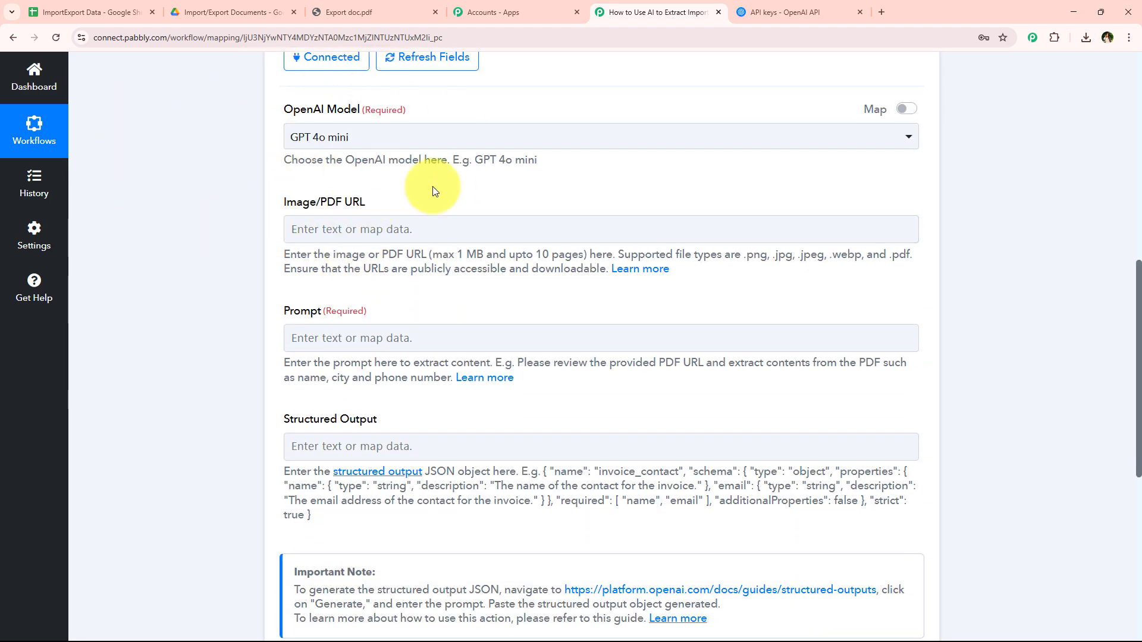
click(232, 12)
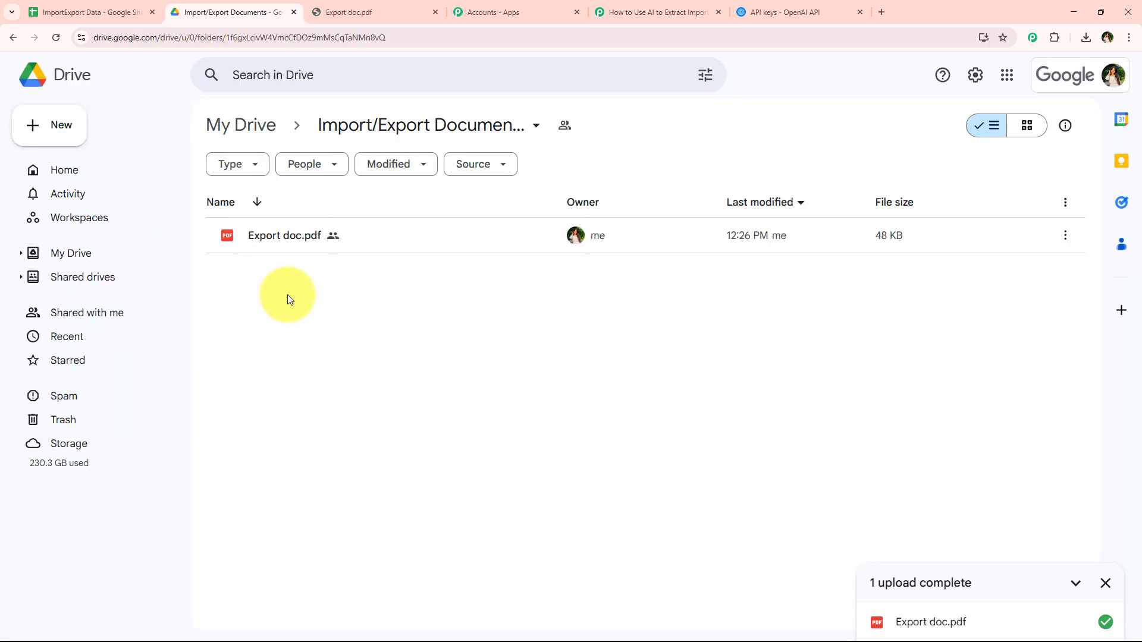
click(351, 11)
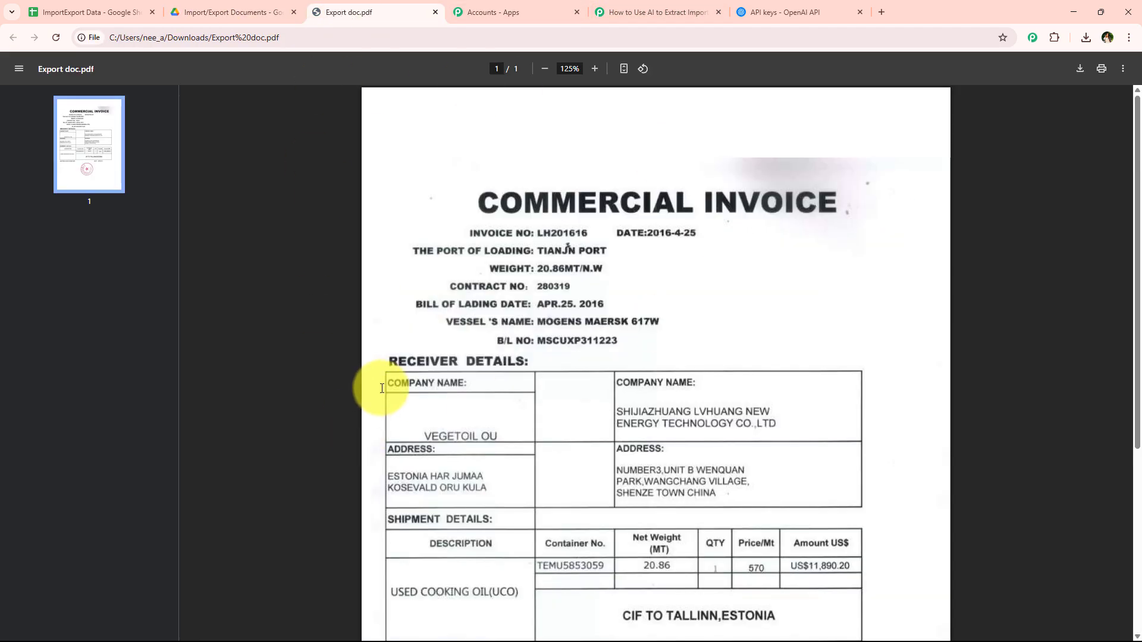
scroll(370, 382, down, 4)
click(322, 38)
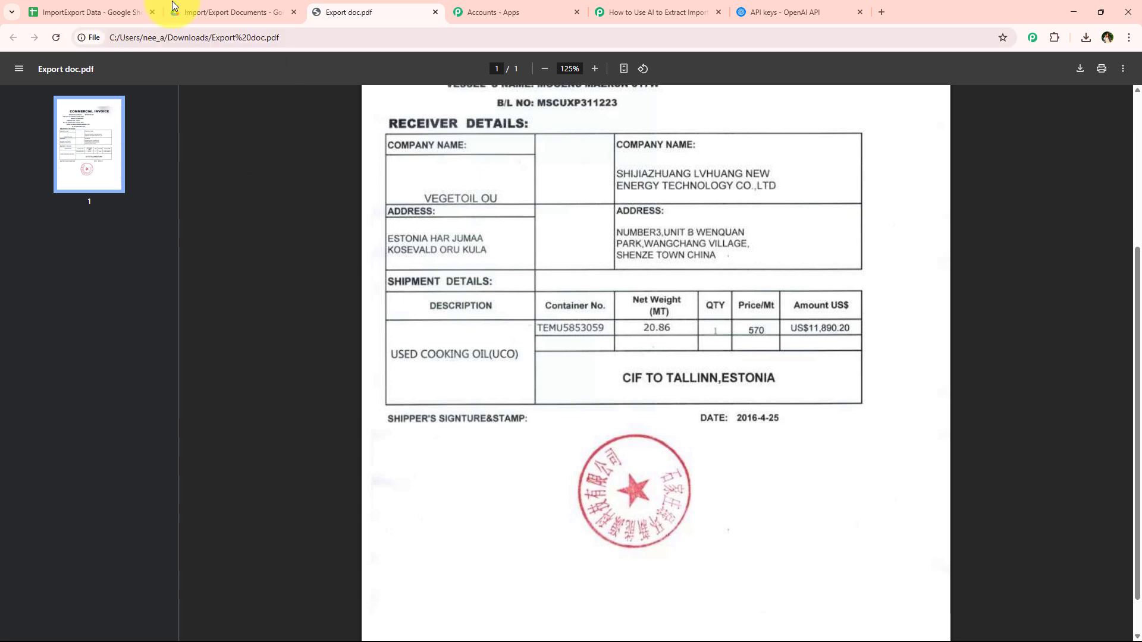
click(143, 11)
click(623, 6)
click(384, 227)
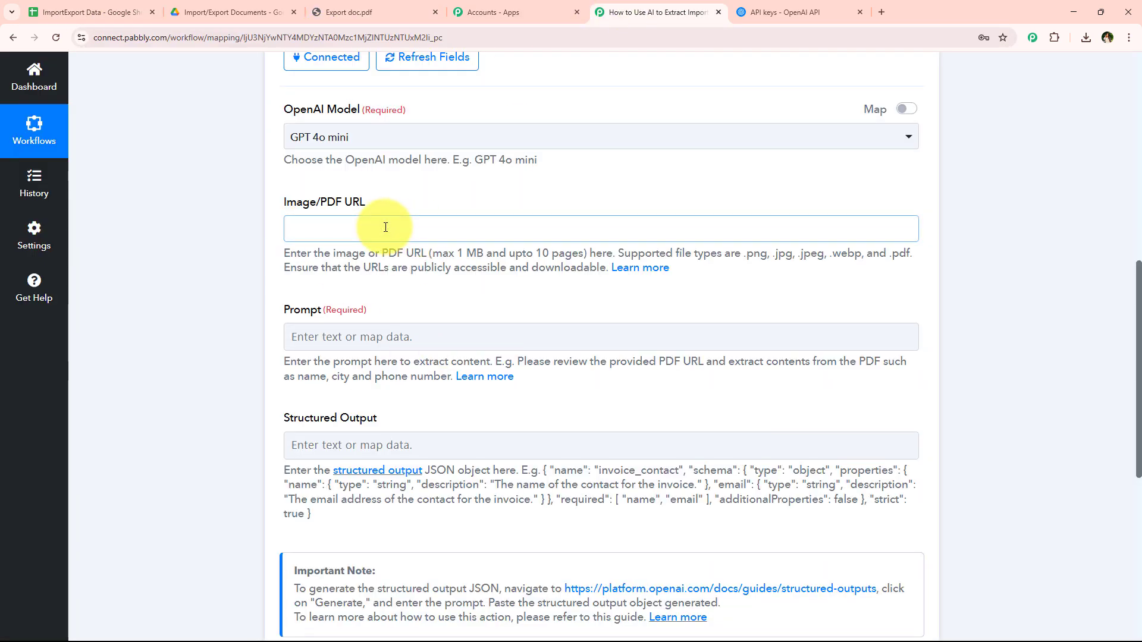
text(ht)
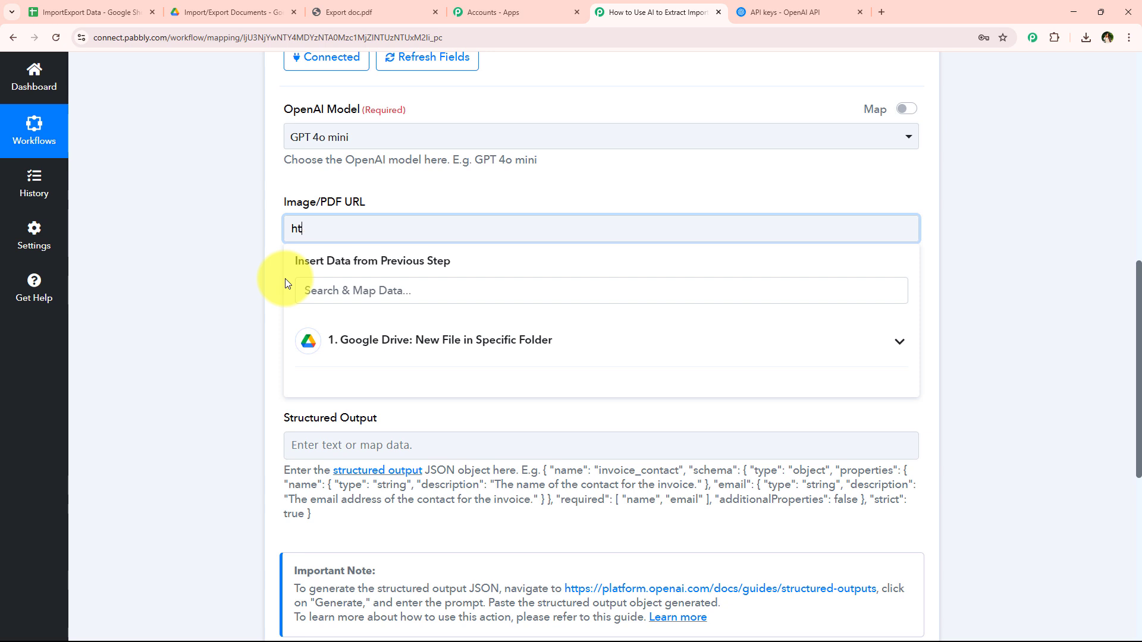
text(t)
key(BackSpace)
key(BackSpace)
key(BackSpace)
Map the Google Drive trigger's WebContentLink value into the Image/PDF URL field.
click(338, 339)
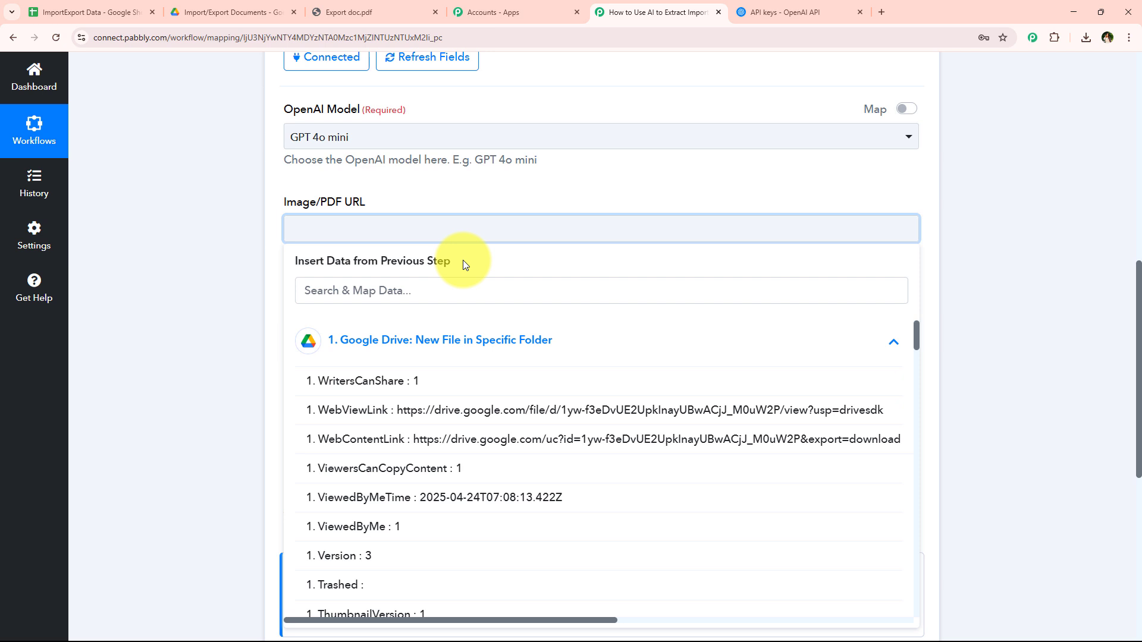
click(351, 349)
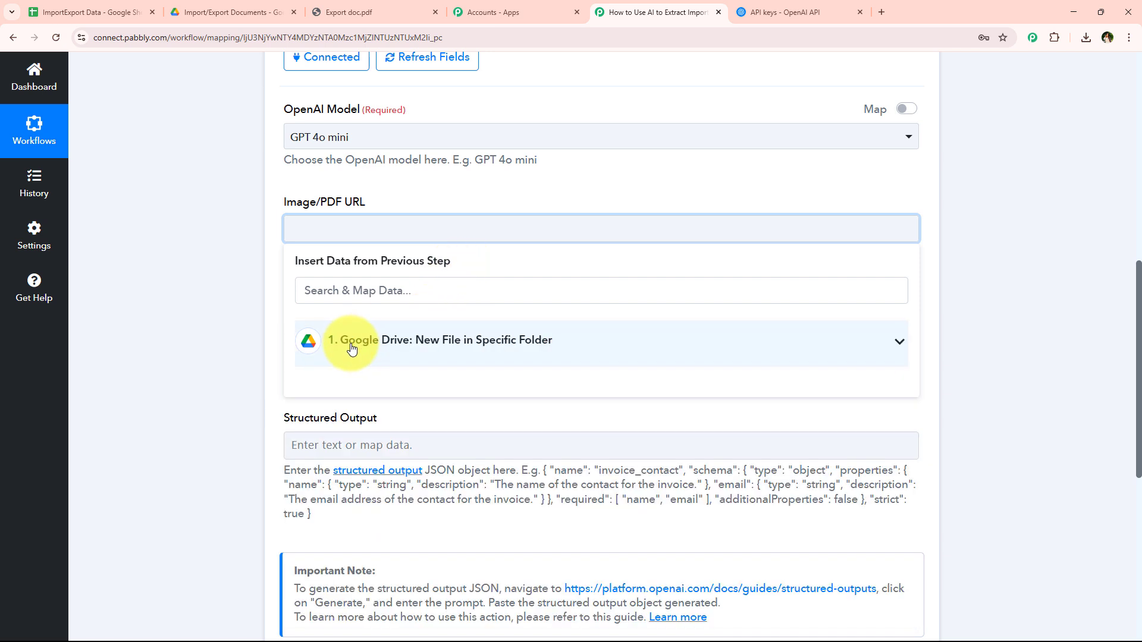
click(303, 230)
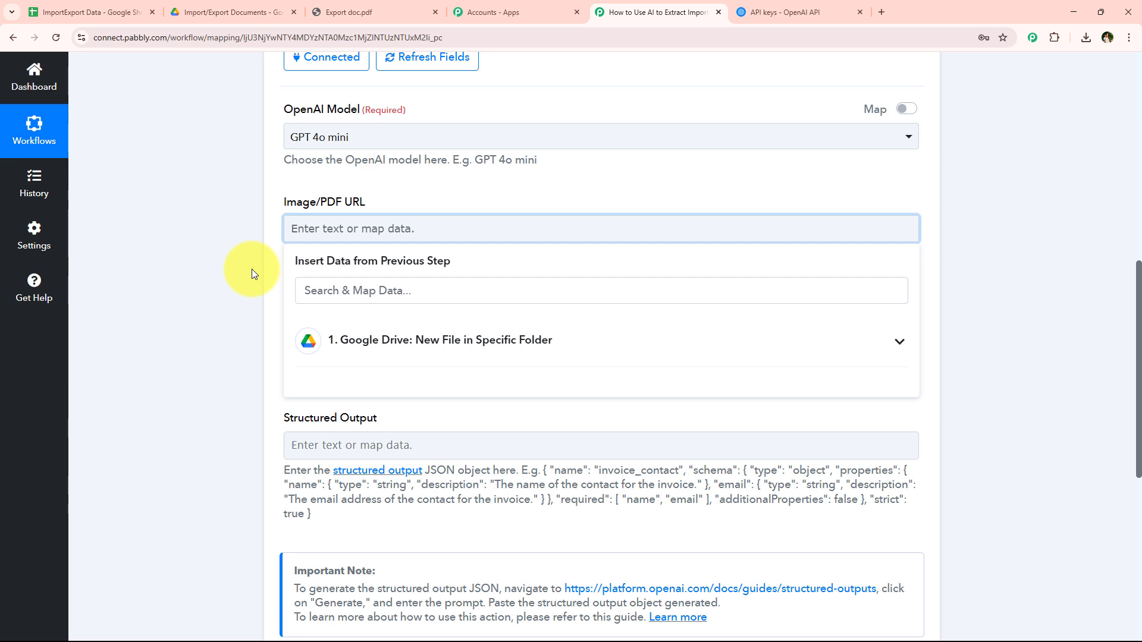
click(336, 342)
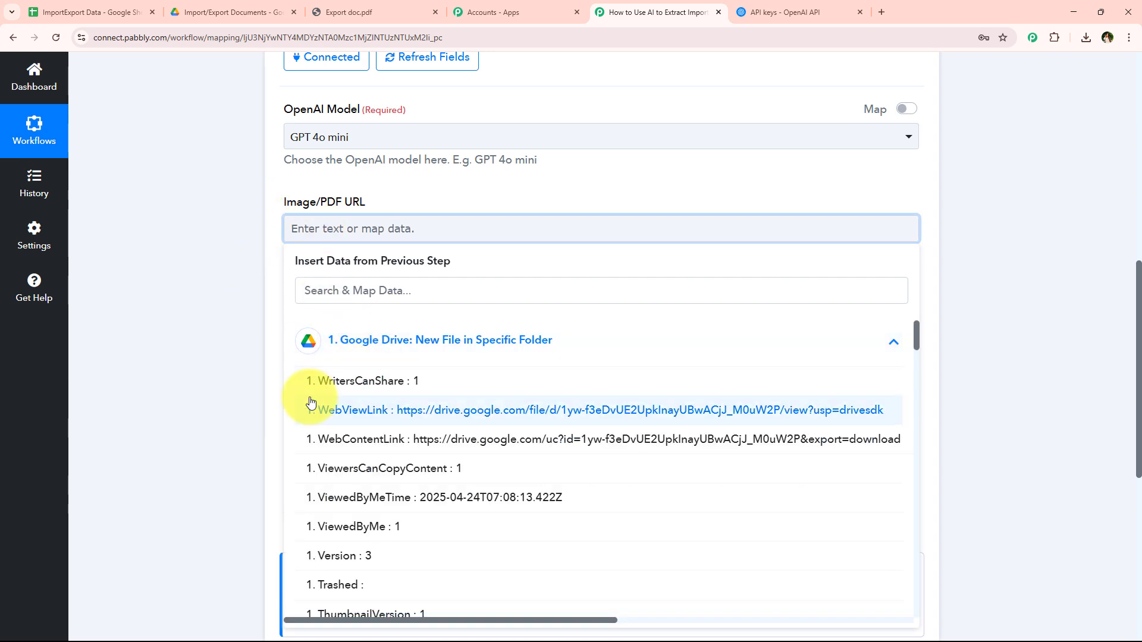
click(571, 439)
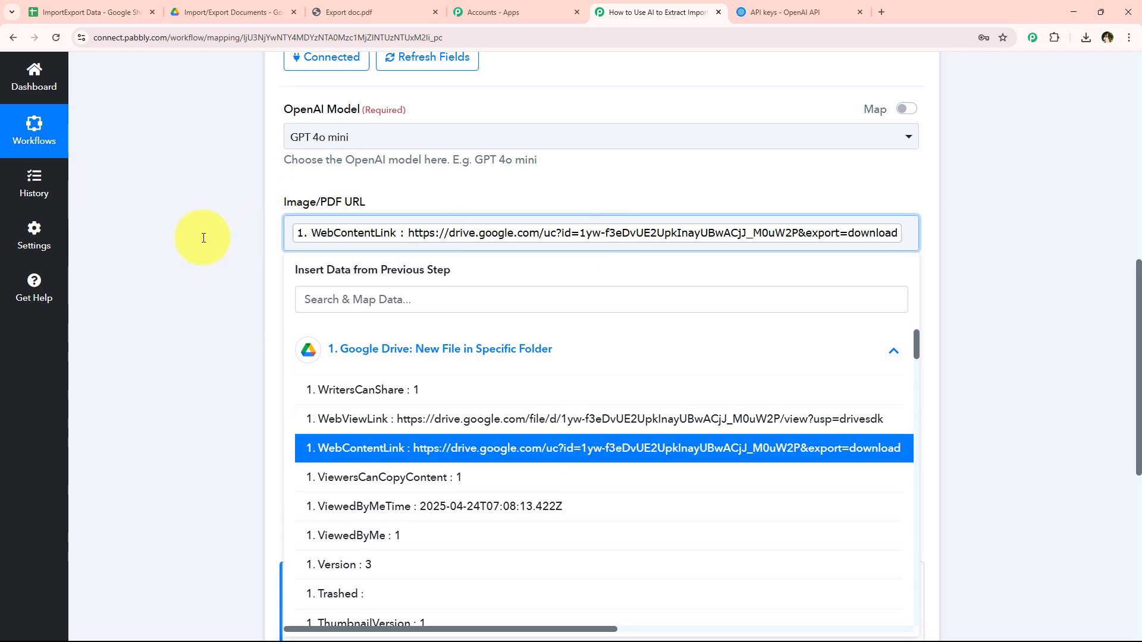
Set the OpenAI action's Prompt to "I want to extract the details from the given PDF".
click(173, 235)
scroll(228, 249, down, 2)
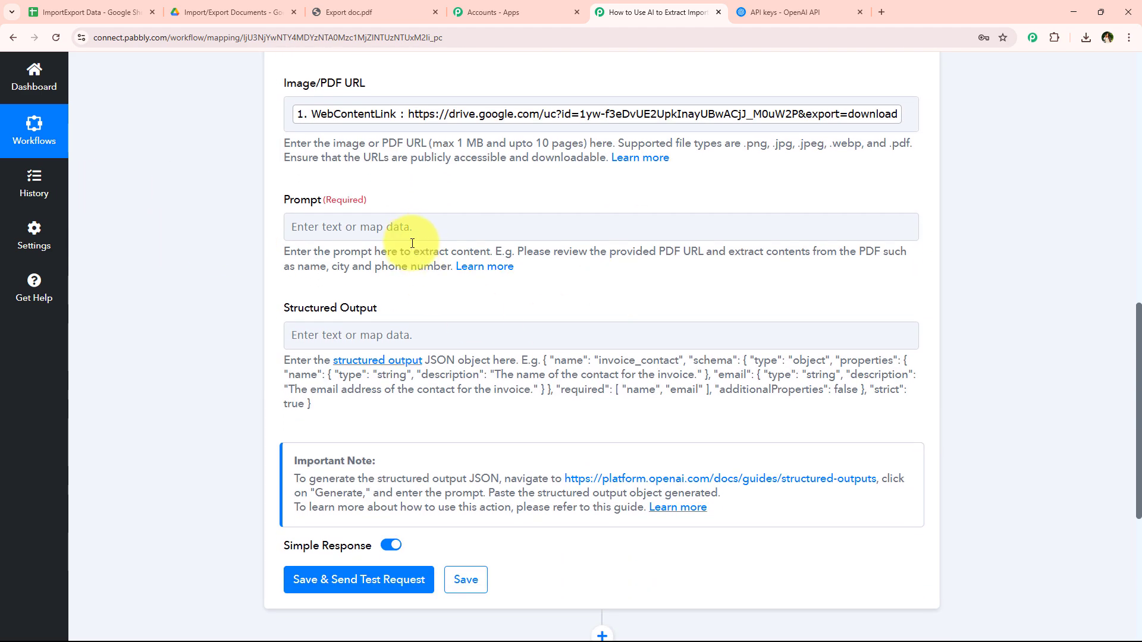
click(410, 229)
text(I )
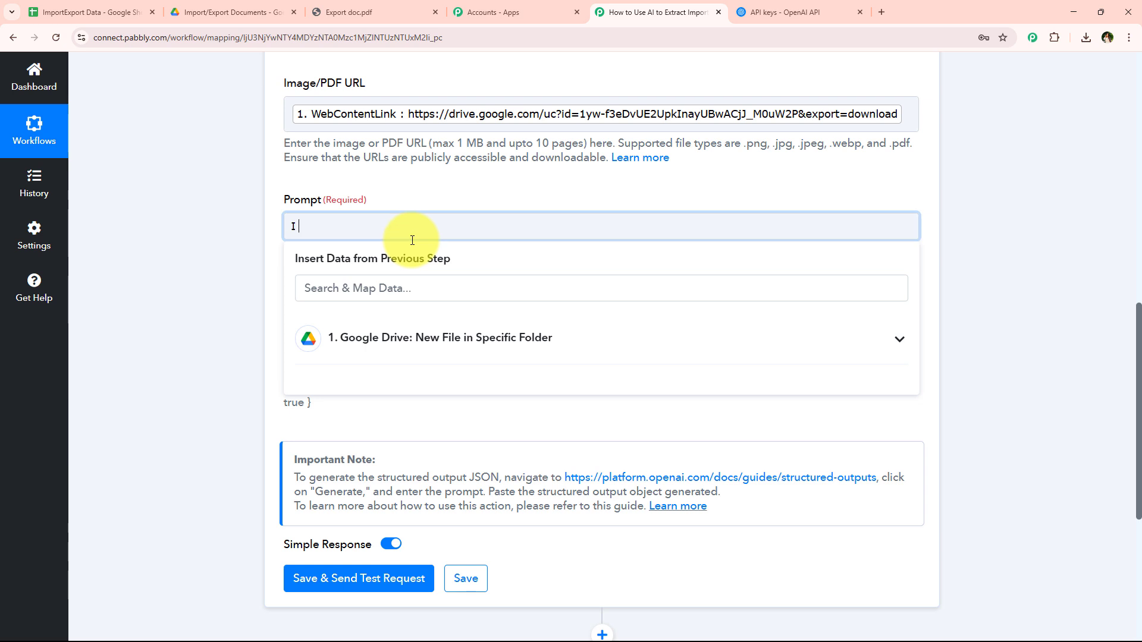
text(want to extract the details from the given PDF)
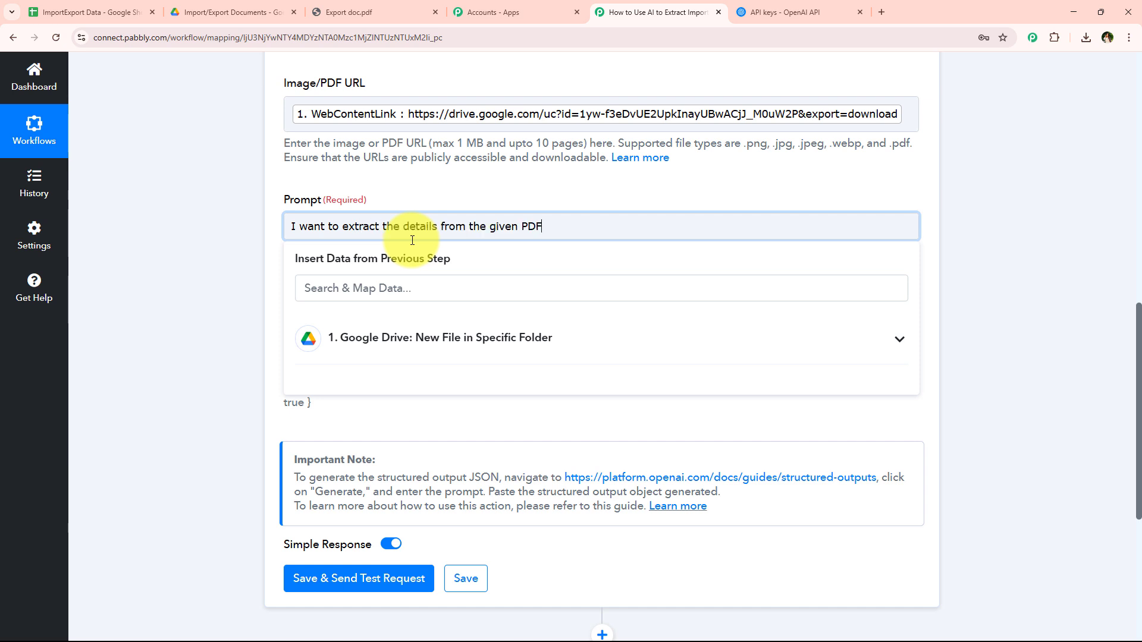
click(208, 249)
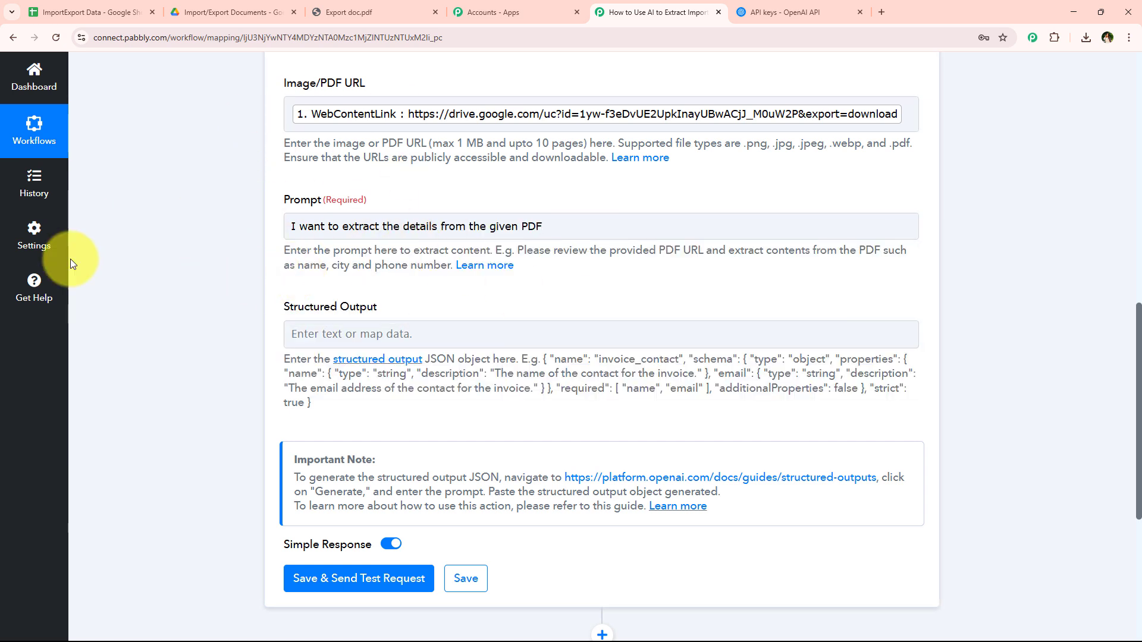
Open the OpenAI structured-outputs guide linked in the Important Note below the Structured Output field.
scroll(285, 324, down, 1)
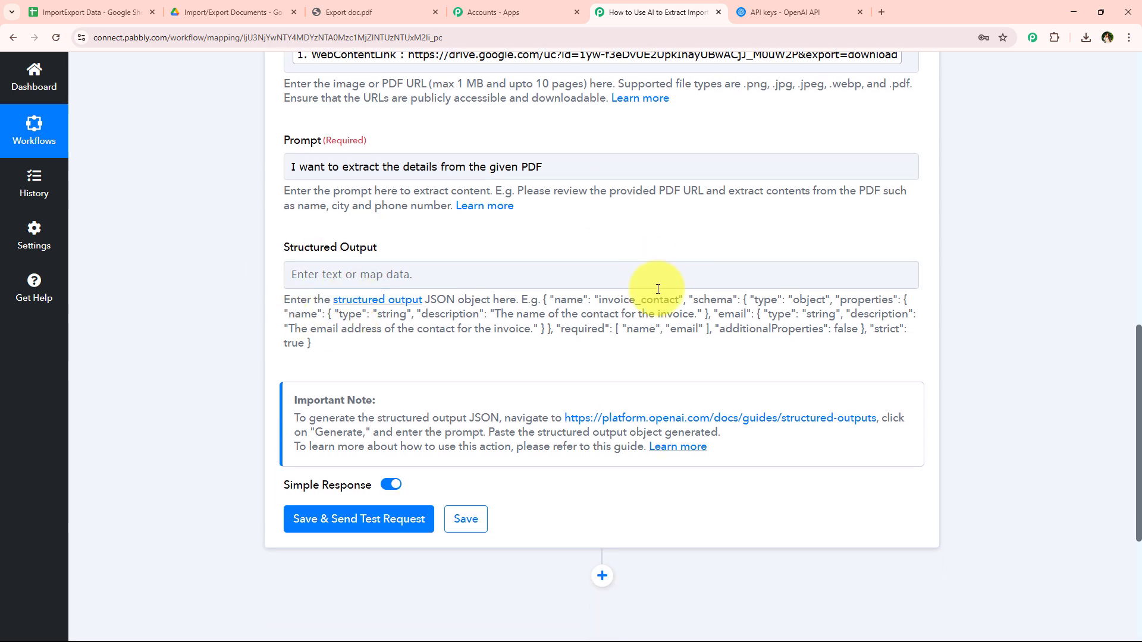
drag(267, 248, 387, 249)
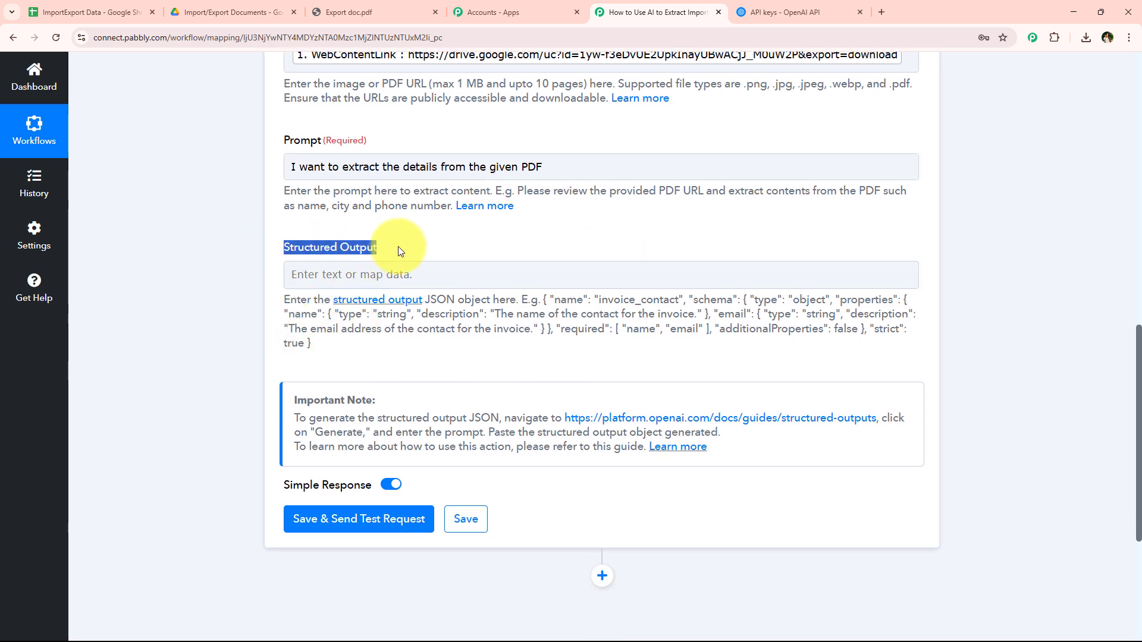
click(399, 250)
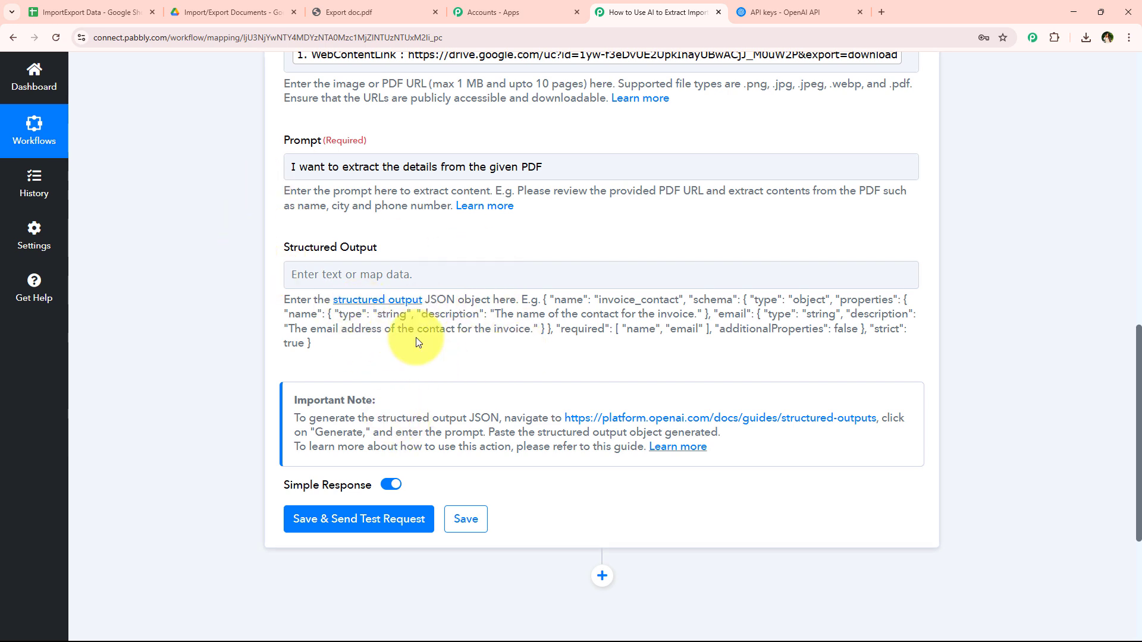
drag(290, 400, 420, 403)
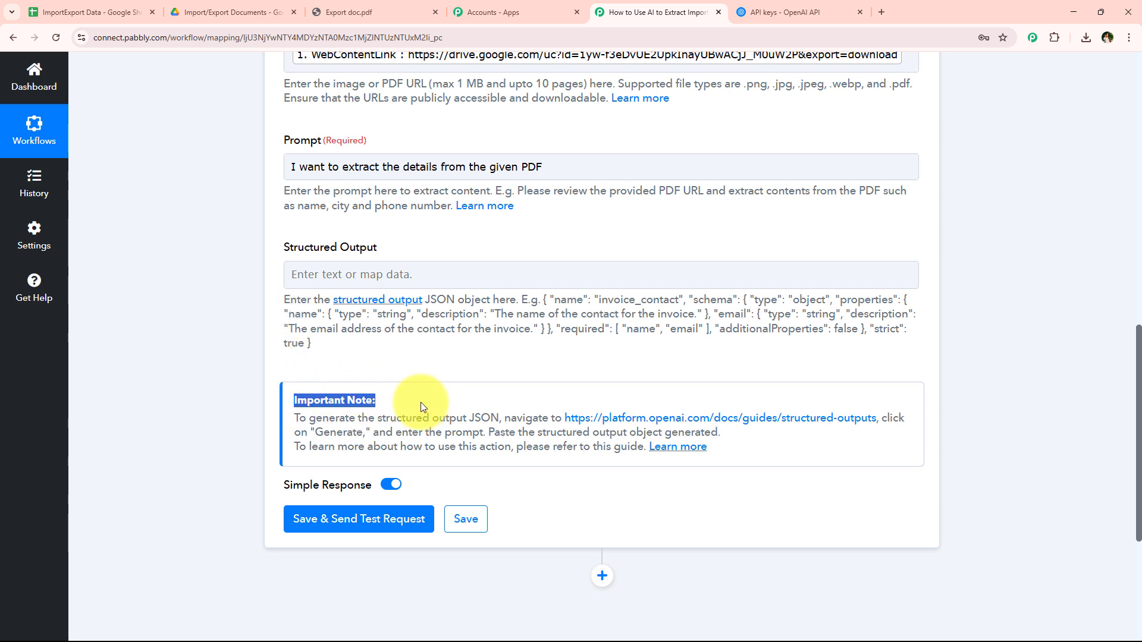
click(318, 404)
scroll(291, 415, down, 1)
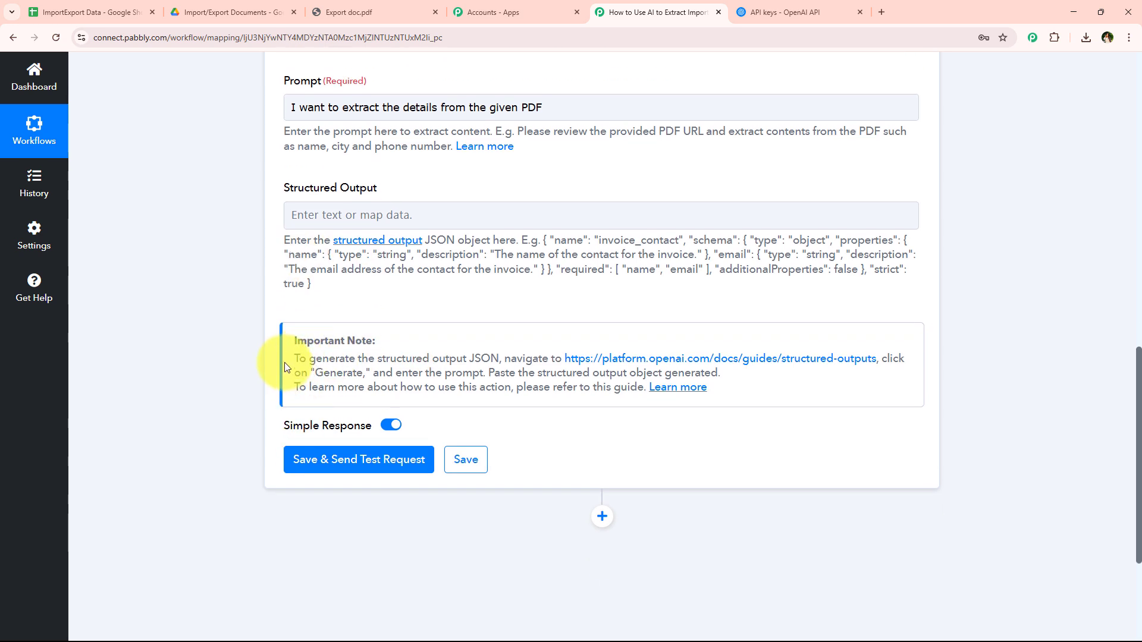
drag(294, 358, 503, 359)
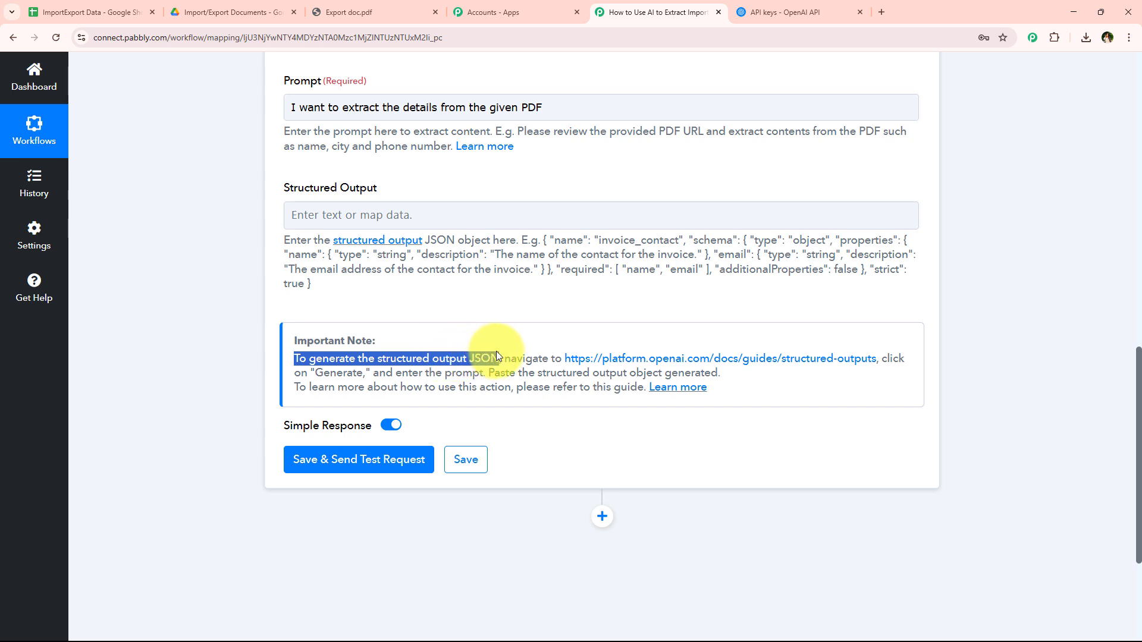
click(833, 358)
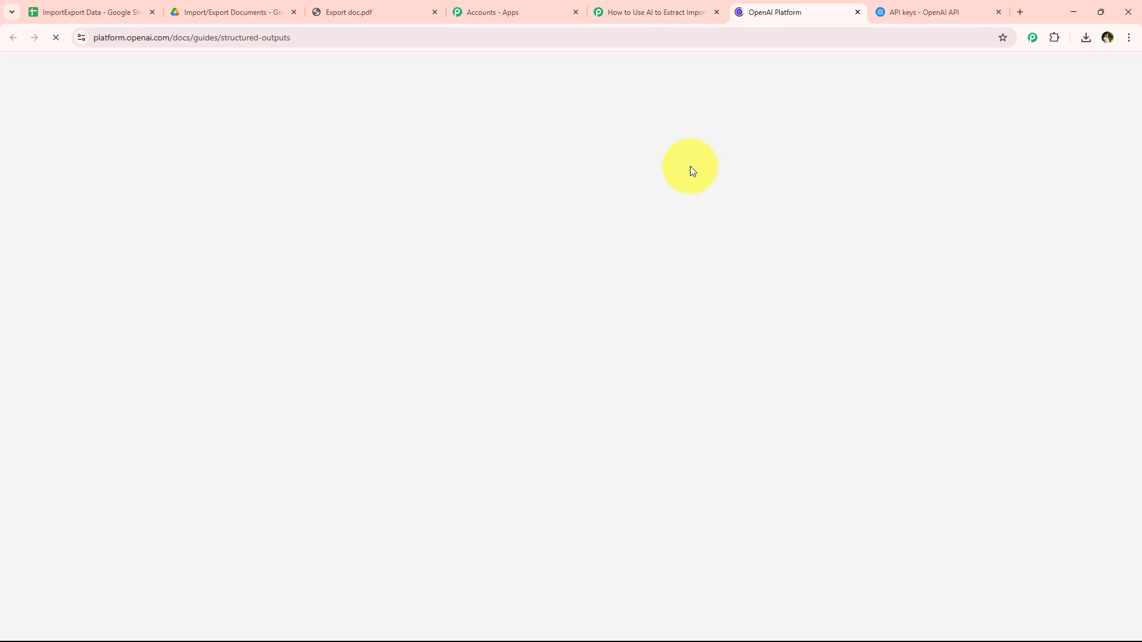
Read the note's instructions for generating the structured output JSON and open the schema generator in the Structured Outputs guide.
click(614, 10)
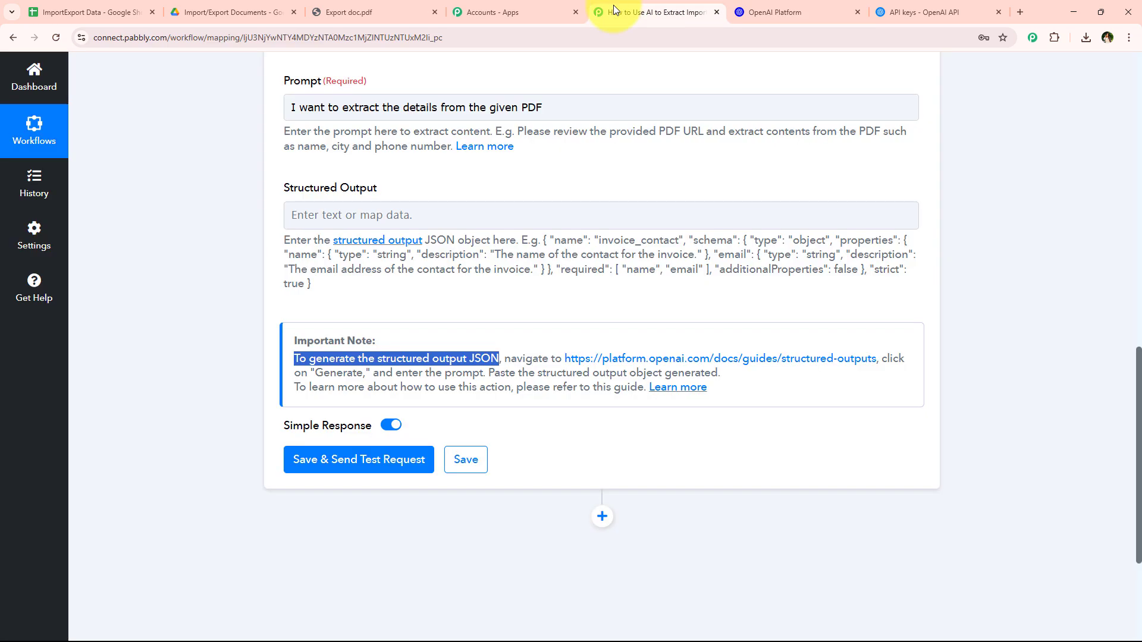
click(884, 362)
drag(884, 361, 624, 375)
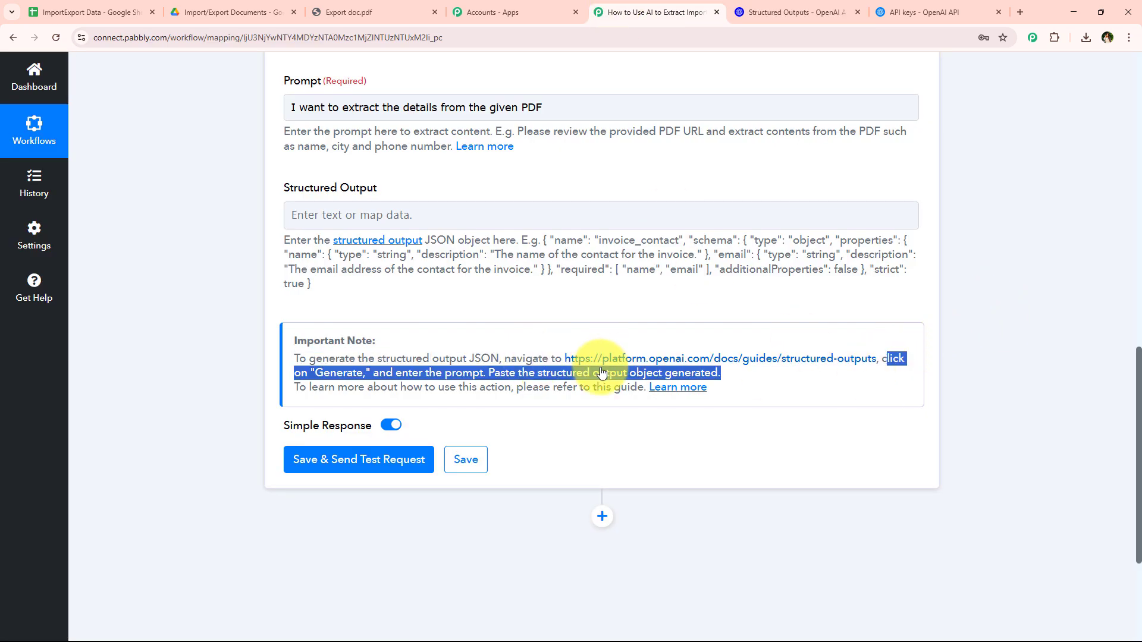
drag(486, 373, 704, 374)
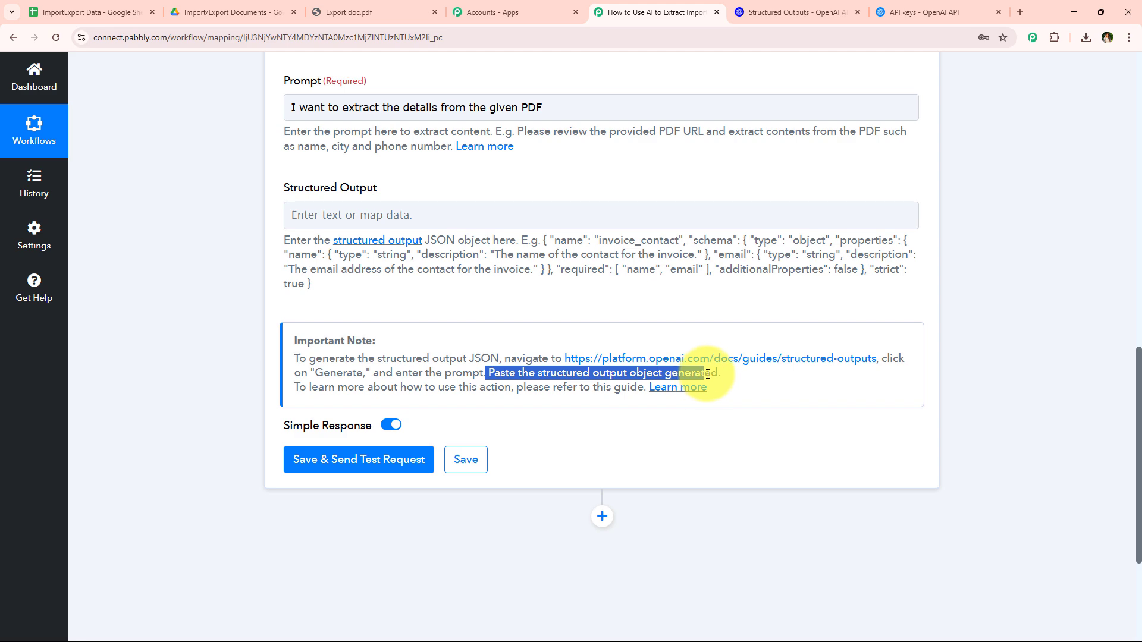
click(767, 12)
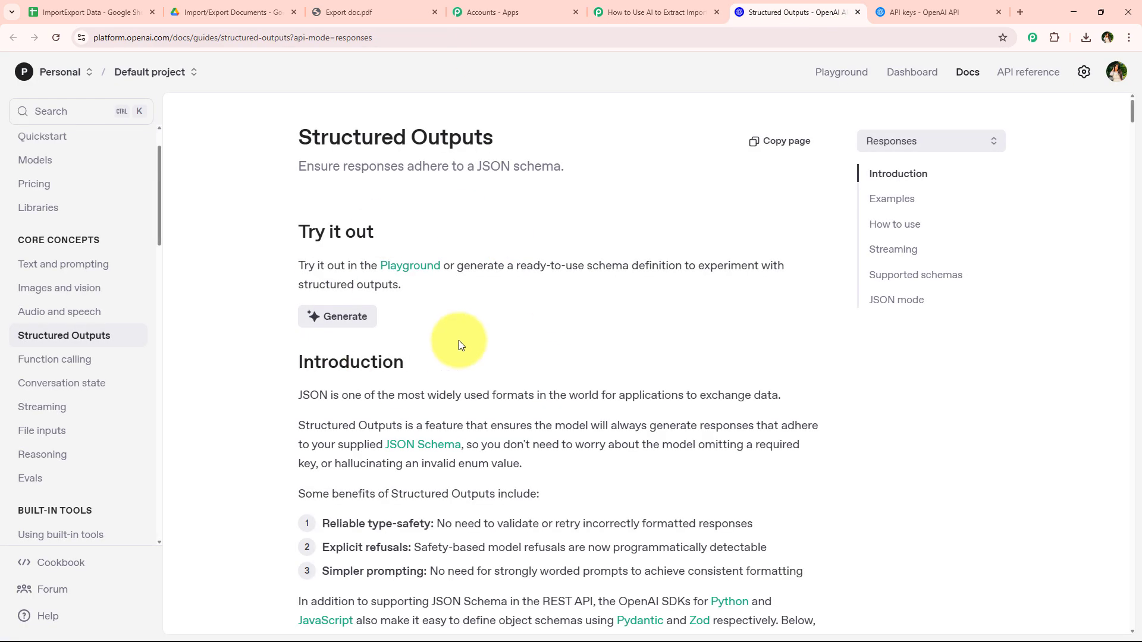
click(361, 327)
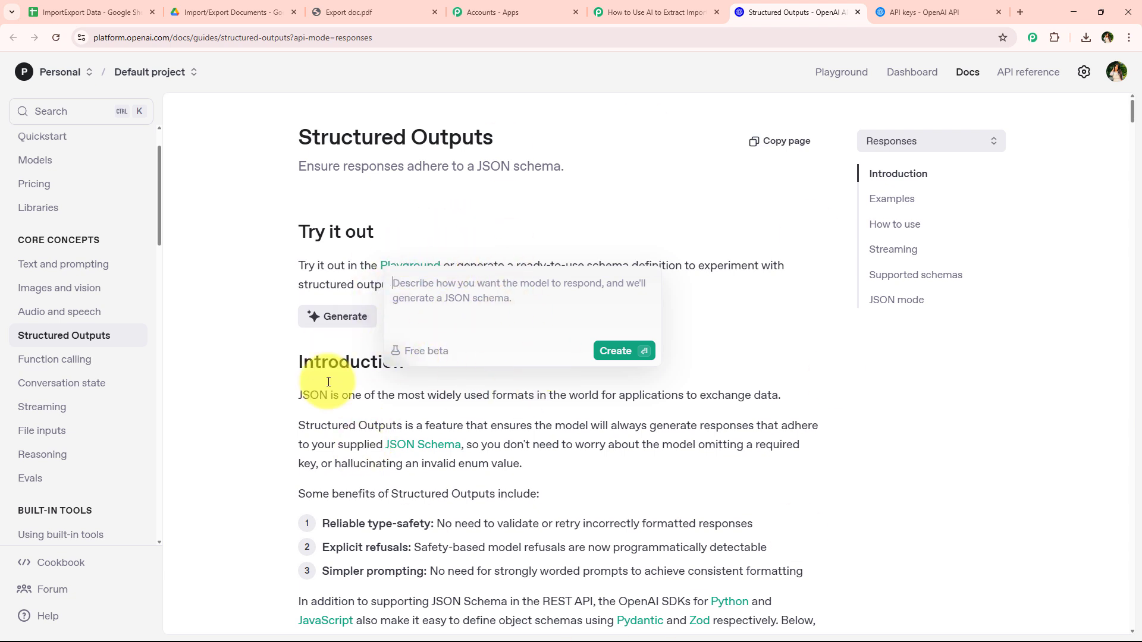
click(655, 11)
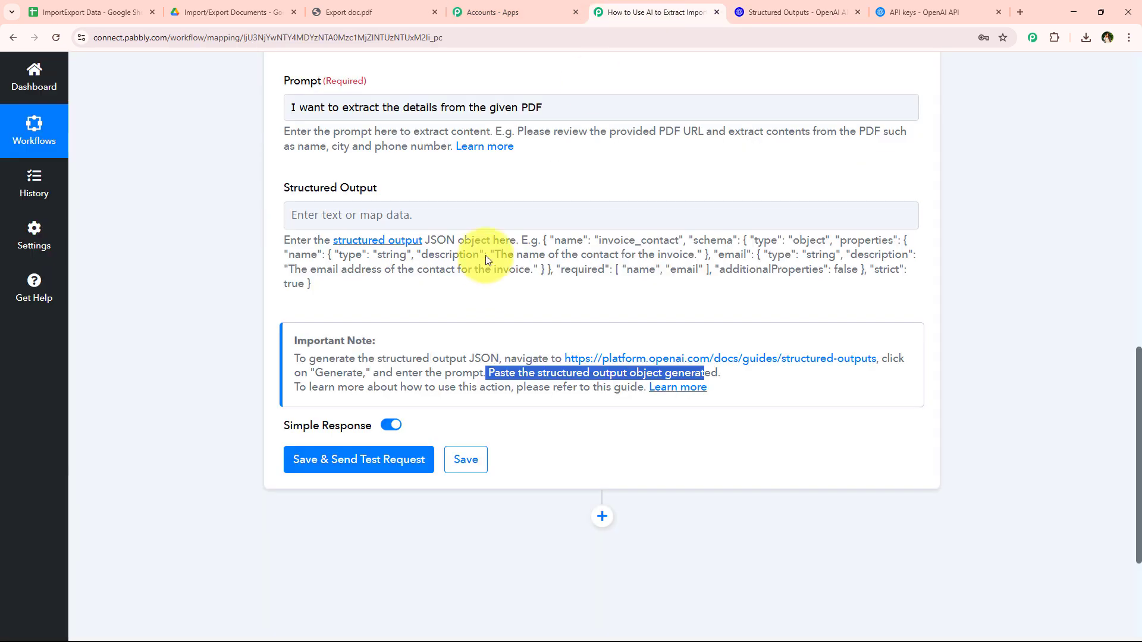
scroll(476, 265, up, 2)
click(512, 278)
key(ctrl+Tab)
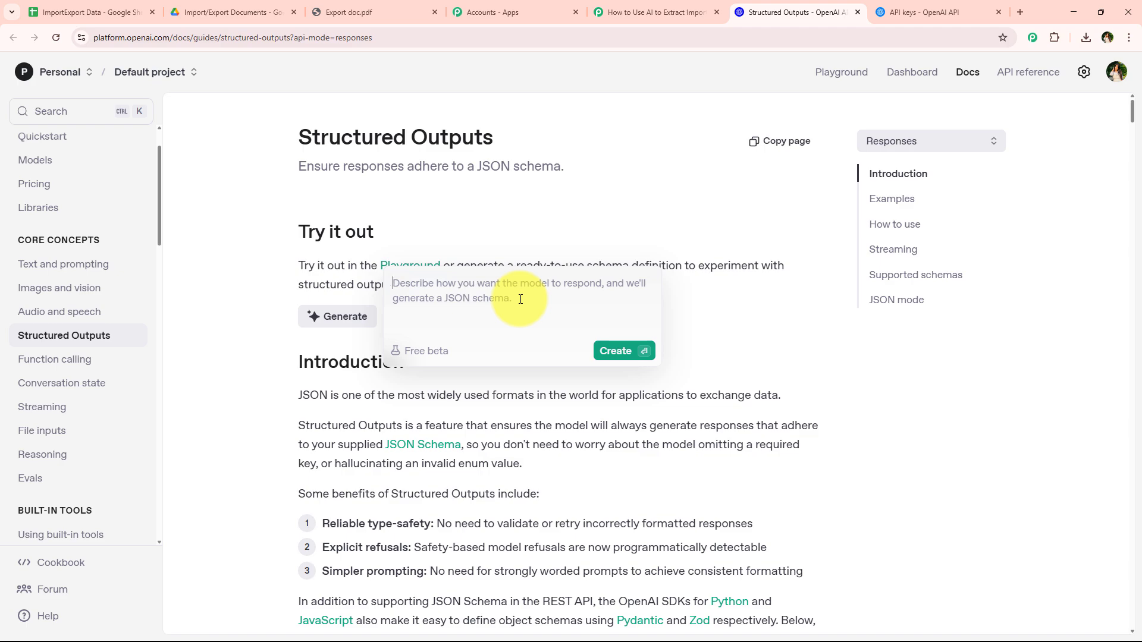
Switch to Notepad and write the lines "Invoice No.", "Type of Number" and "Extract and provide the invoice number from the document.".
key(alt+Tab)
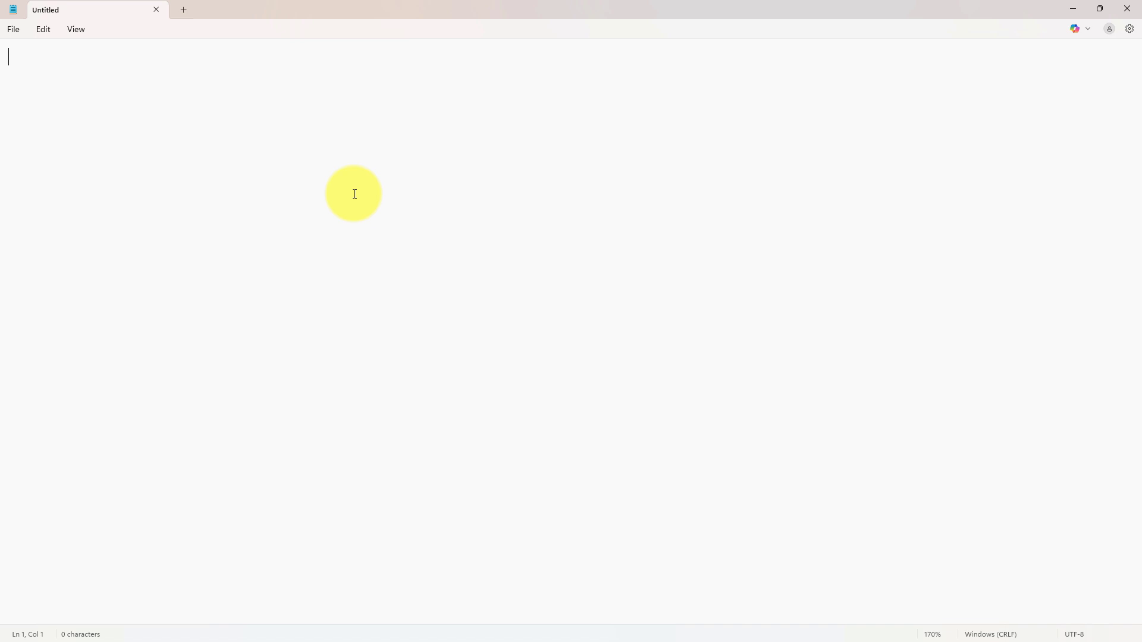
text(Invoice No,)
key(BackSpace)
text(.)
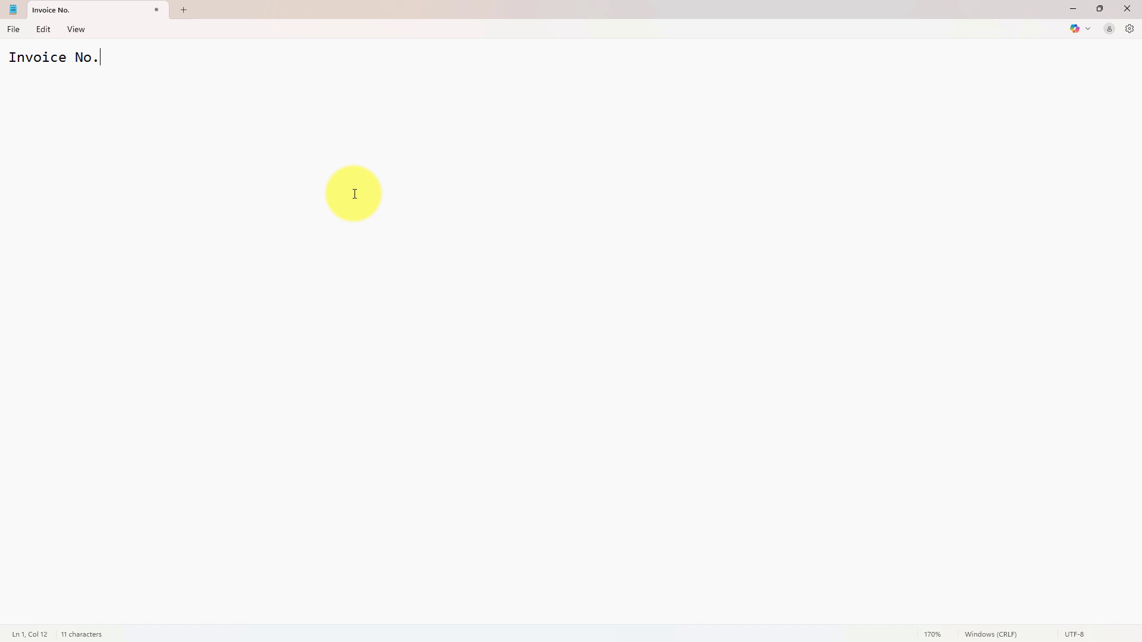
key(Return)
text(Type of Number)
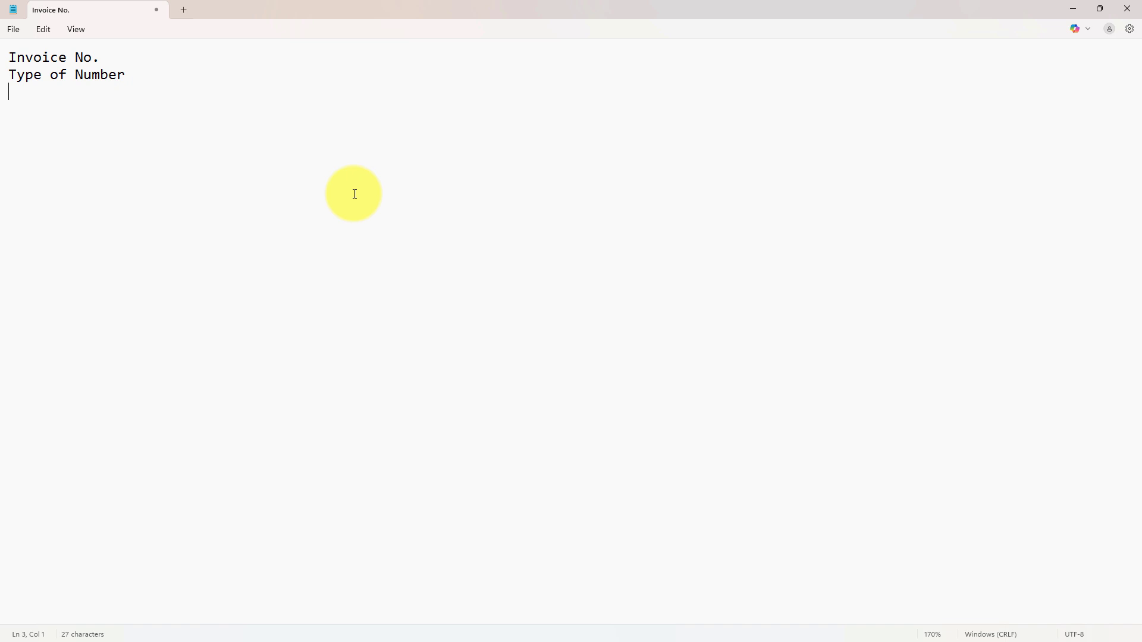
text(Extract and provide the invoice number from the document.)
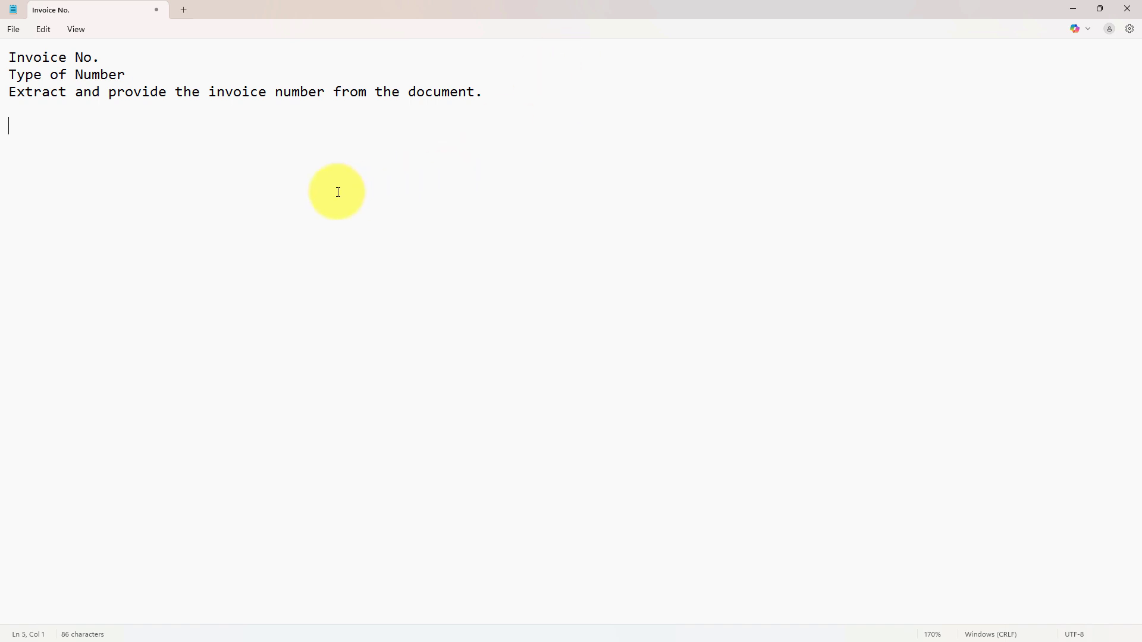
Add the entry "The Port of Loading", "Type of Short Text", "Mention the port where the goods were loaded for shipment.".
text(The port)
key(BackSpace)
key(BackSpace)
key(BackSpace)
key(BackSpace)
key(BackSpace)
text(Port of Loading)
key(Return)
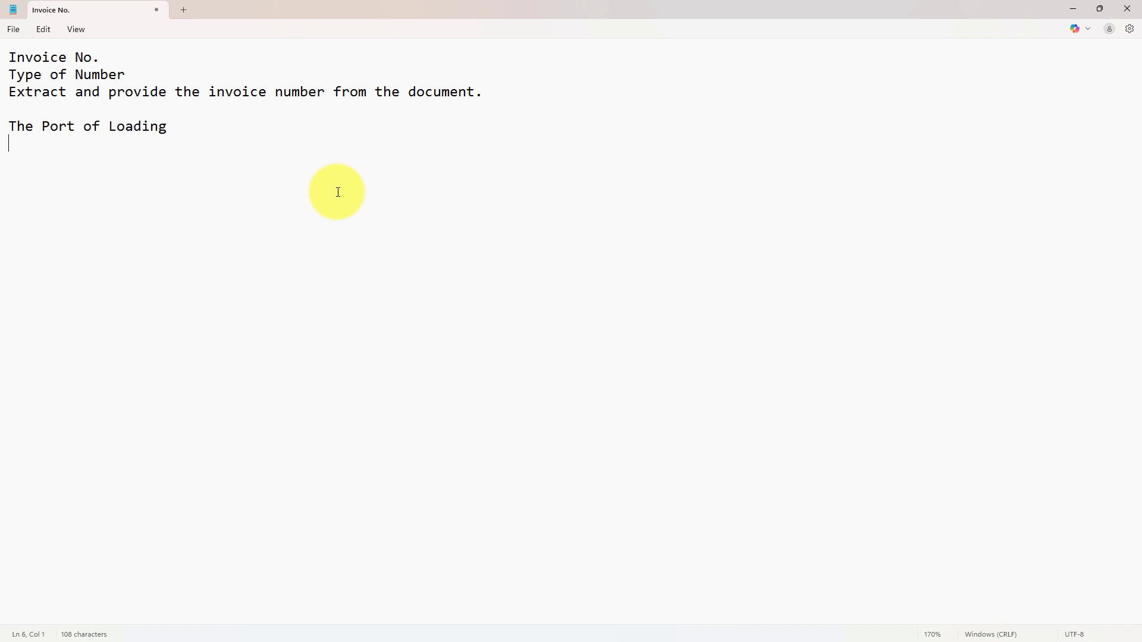
text(Type of Short Text)
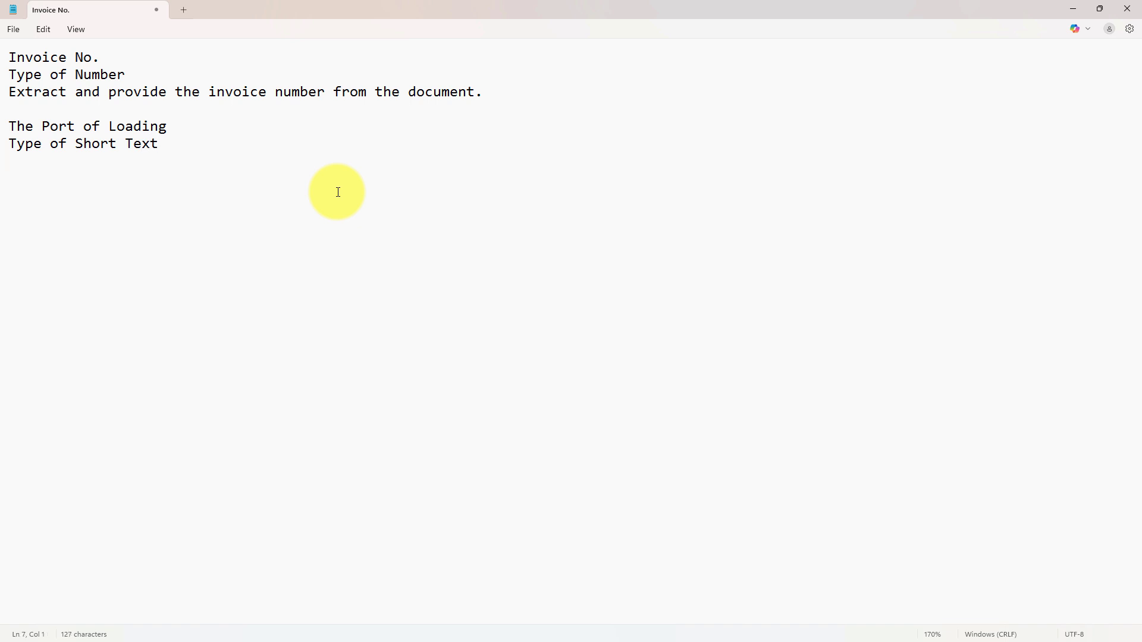
text(Mention the port where the goods were loaded for shipment.)
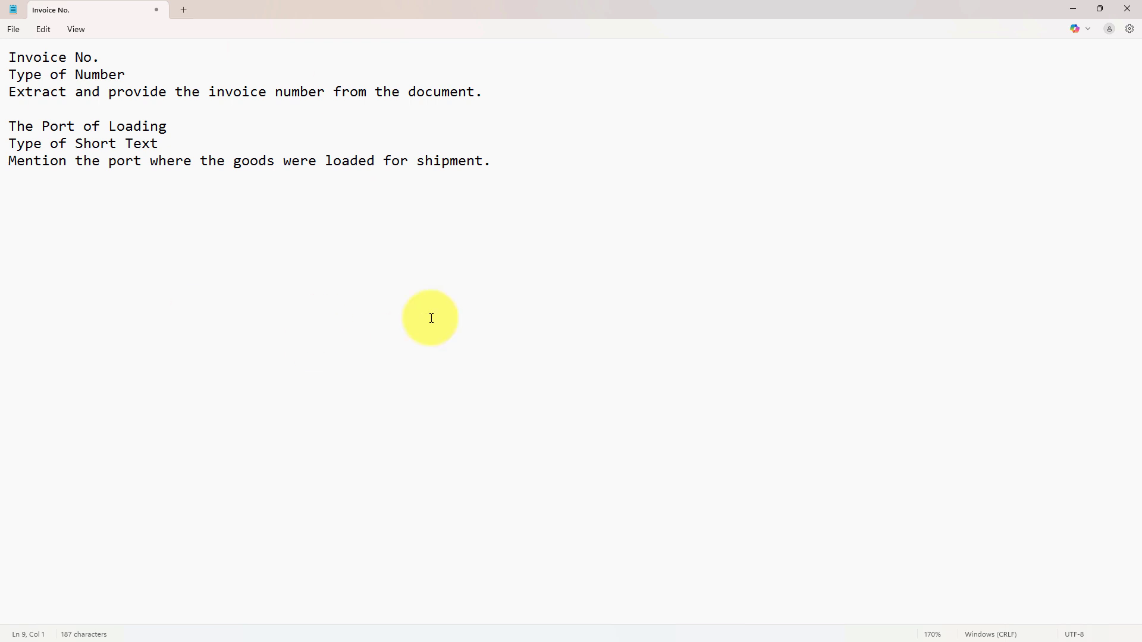
Add entries for Receiver Company (Short Text), Receiver Address (Long Text) and Container Number (Short Text), each with a one-line extraction instruction.
text(Receiver Company Type of a Short Text Provide the name of the company receiving the shipment.  Receiver Address Type of a Long Text Extract the full address of the receiving company as mentioned in the document.  Container Number Type of a Short Text Give the container number used for shipping.)
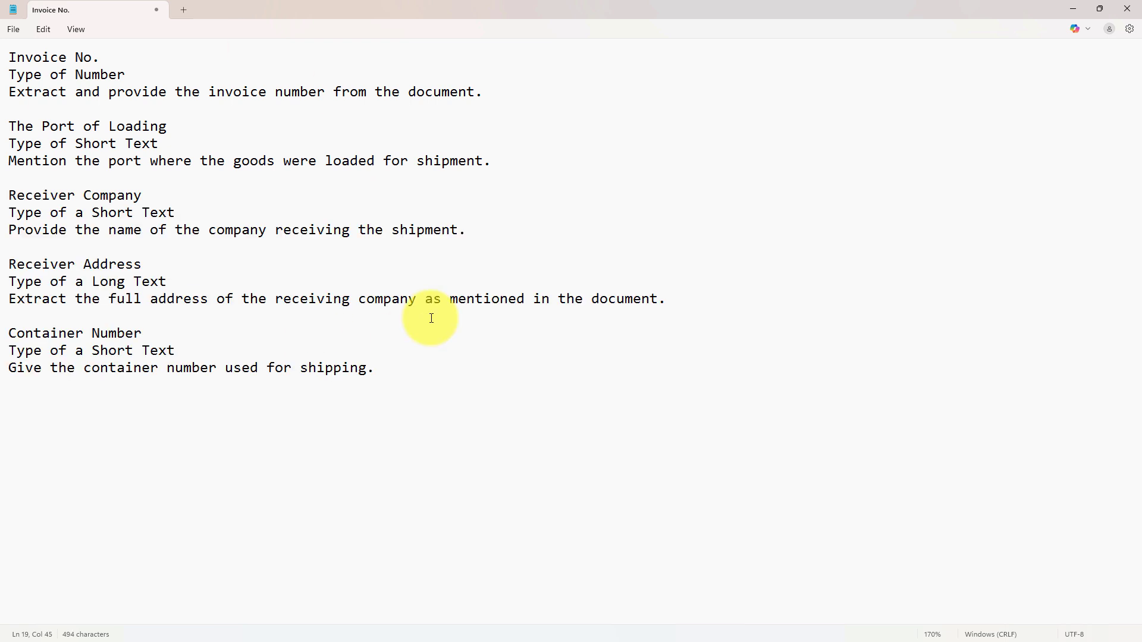
triple_click(3, 197)
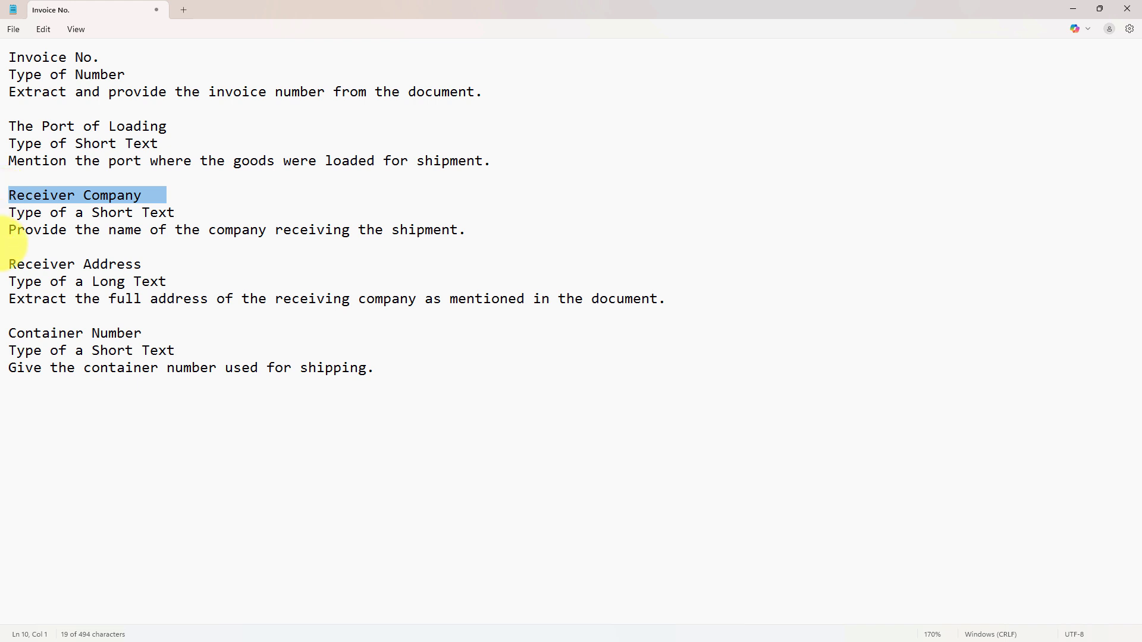
triple_click(3, 264)
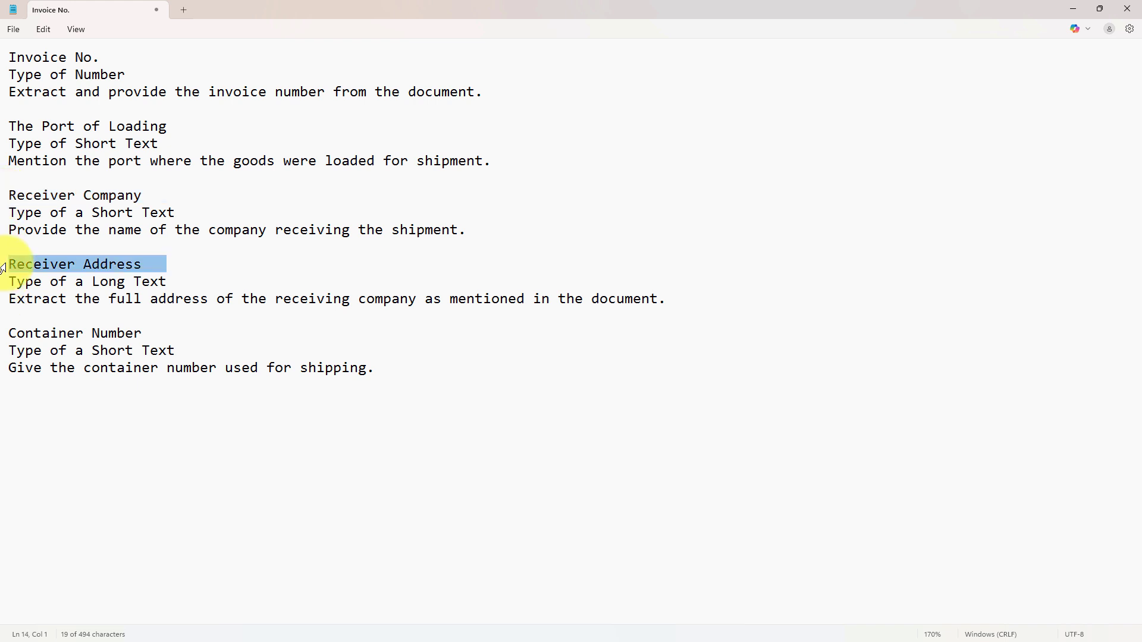
triple_click(4, 333)
drag(426, 410, 3, 10)
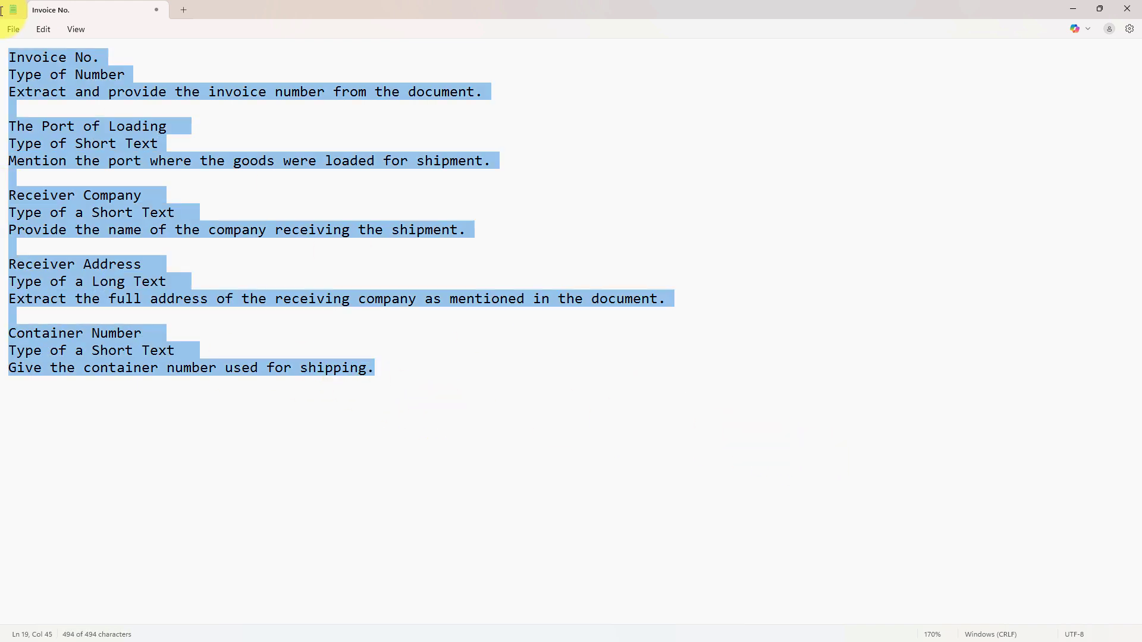
click(475, 126)
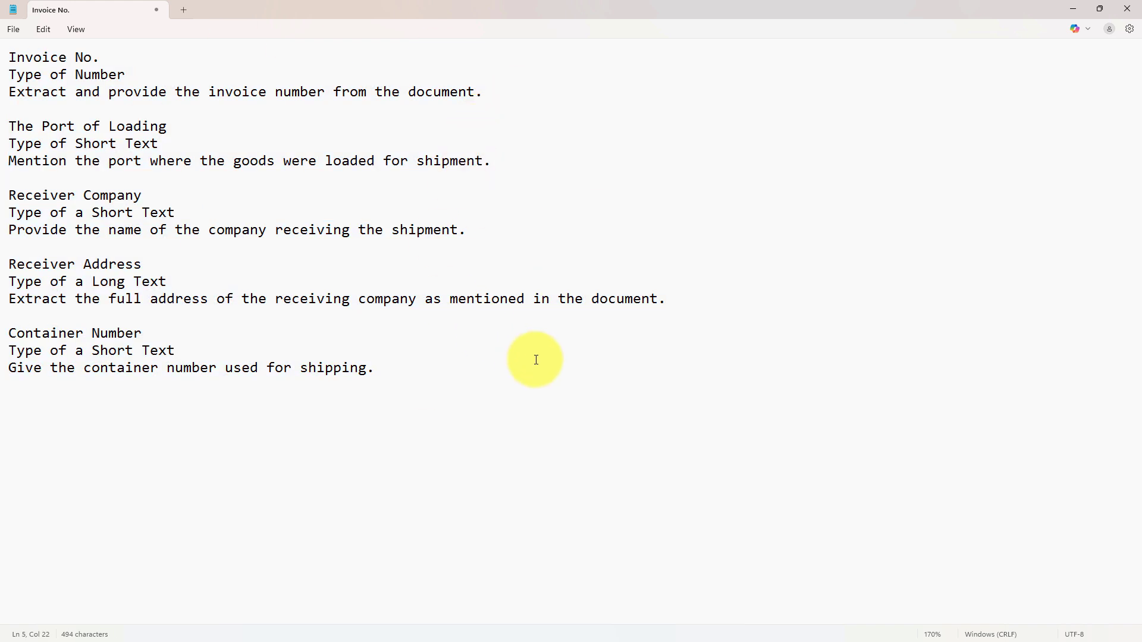
Copy all the field definitions from Notepad into the OpenAI guide's schema generator and create the JSON schema.
drag(536, 360, 24, 29)
right_click(37, 101)
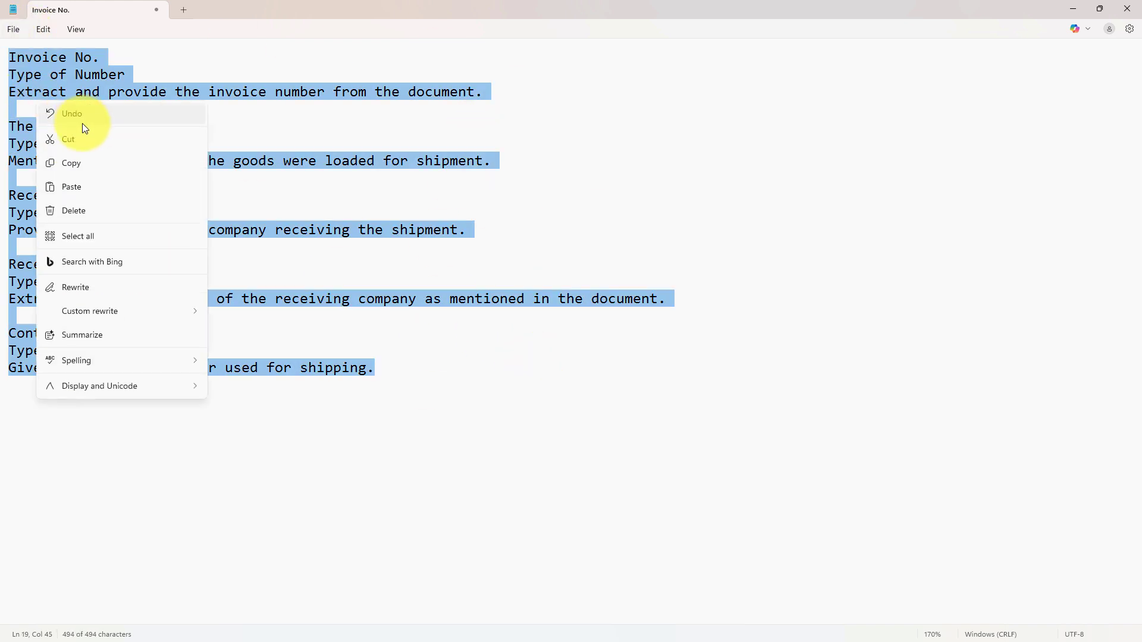
click(86, 154)
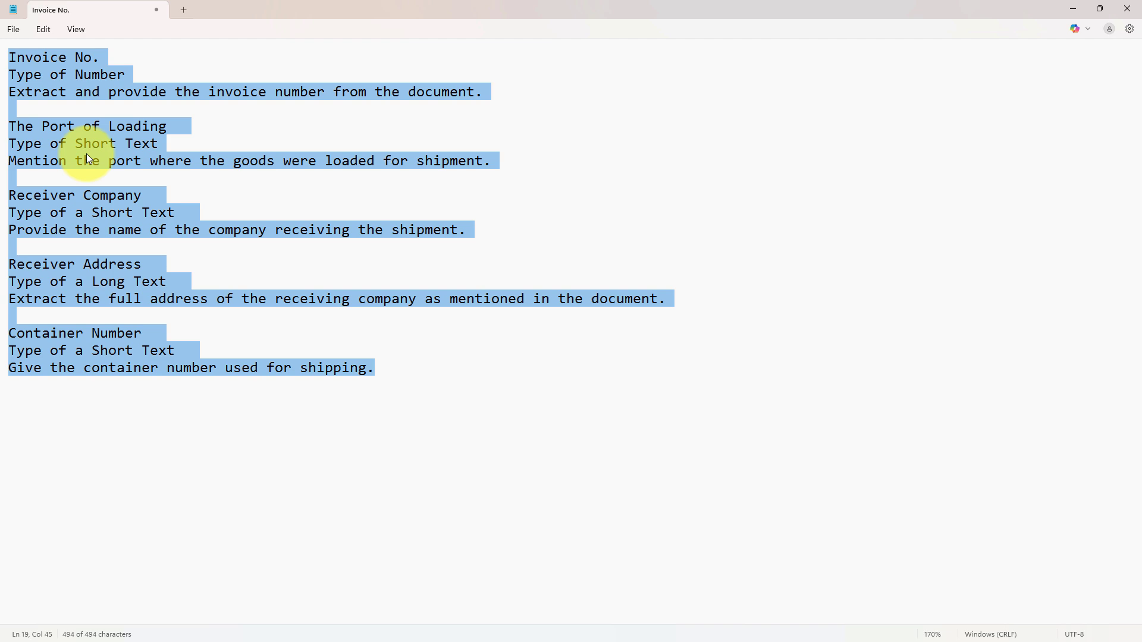
click(1072, 13)
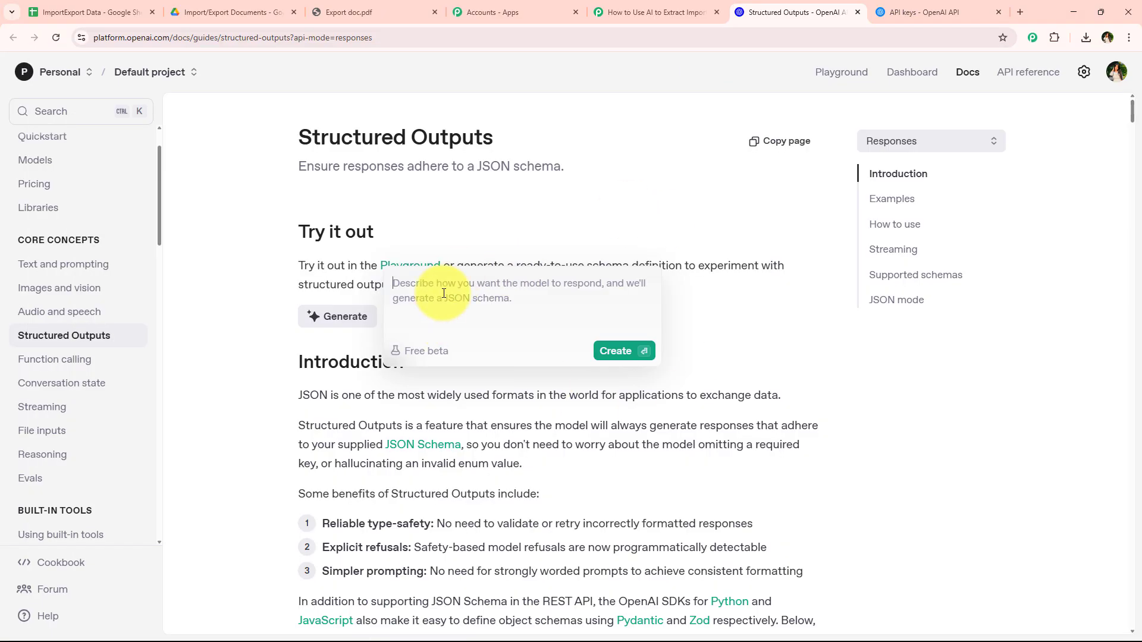
key(ctrl+v)
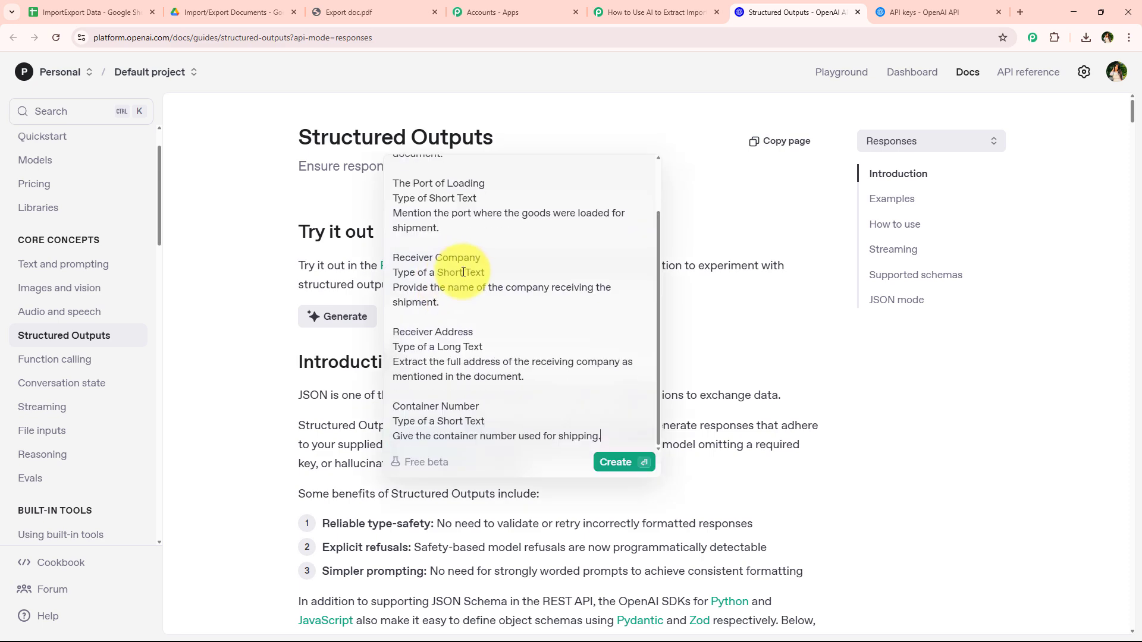
scroll(453, 261, up, 3)
click(616, 463)
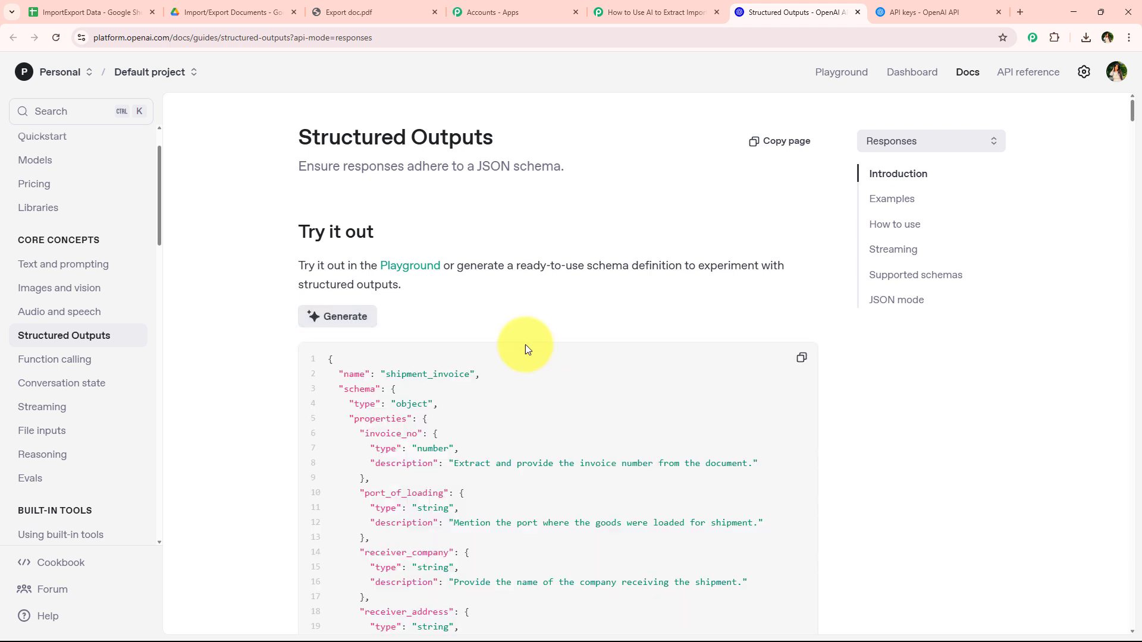
Copy the generated shipment_invoice JSON schema and paste it into the Structured Output field of the OpenAI action in Pabbly Connect.
scroll(305, 377, down, 4)
scroll(440, 423, down, 2)
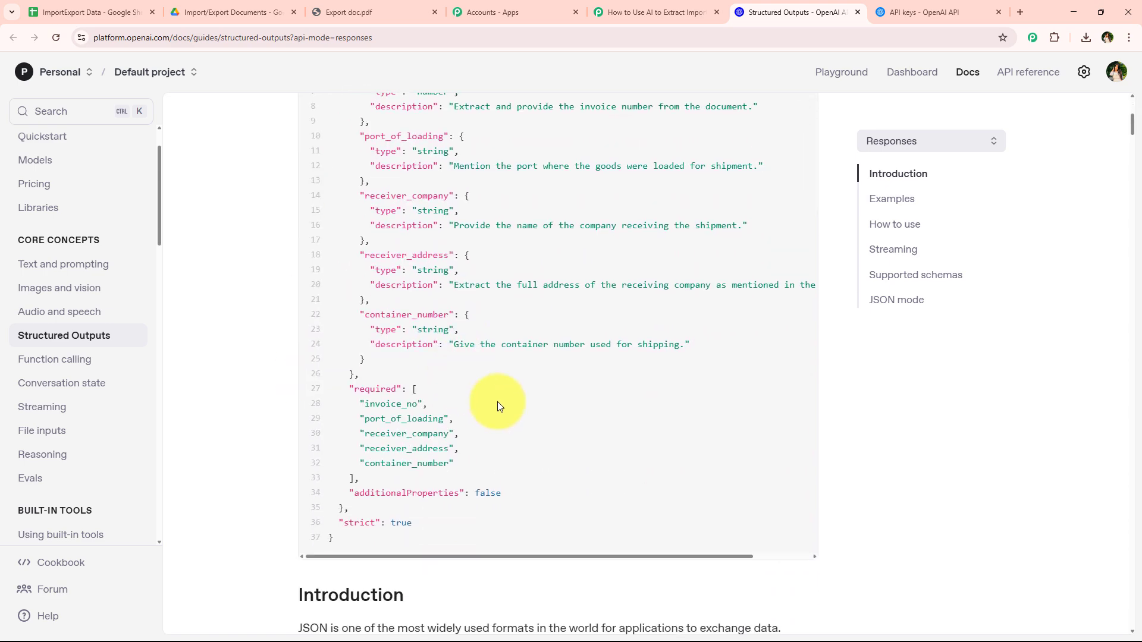
scroll(433, 382, up, 3)
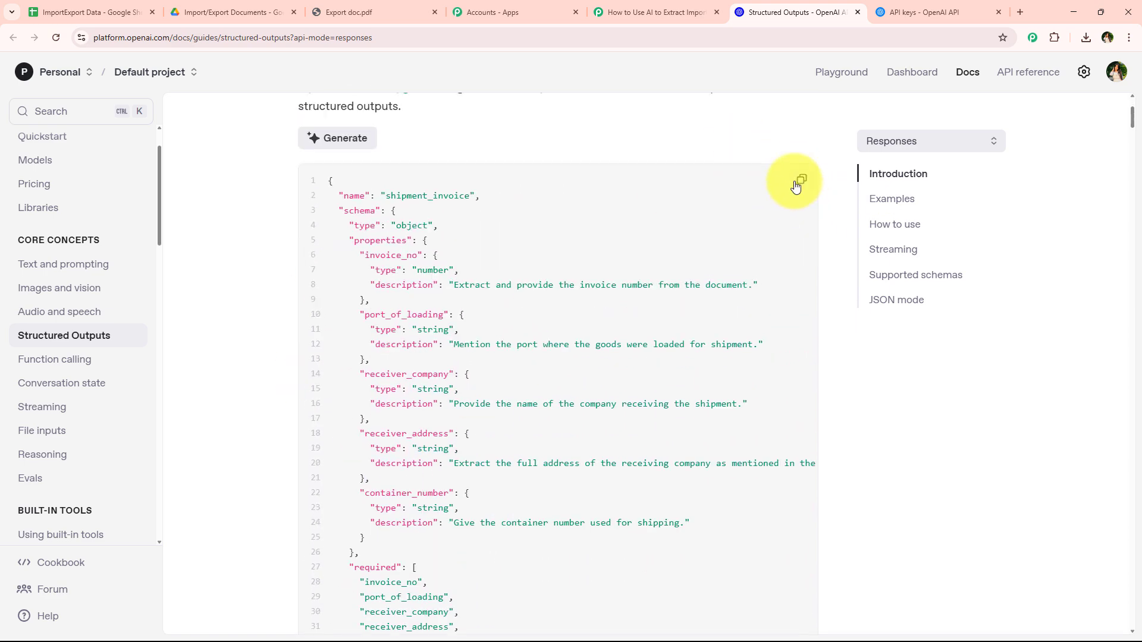
click(801, 175)
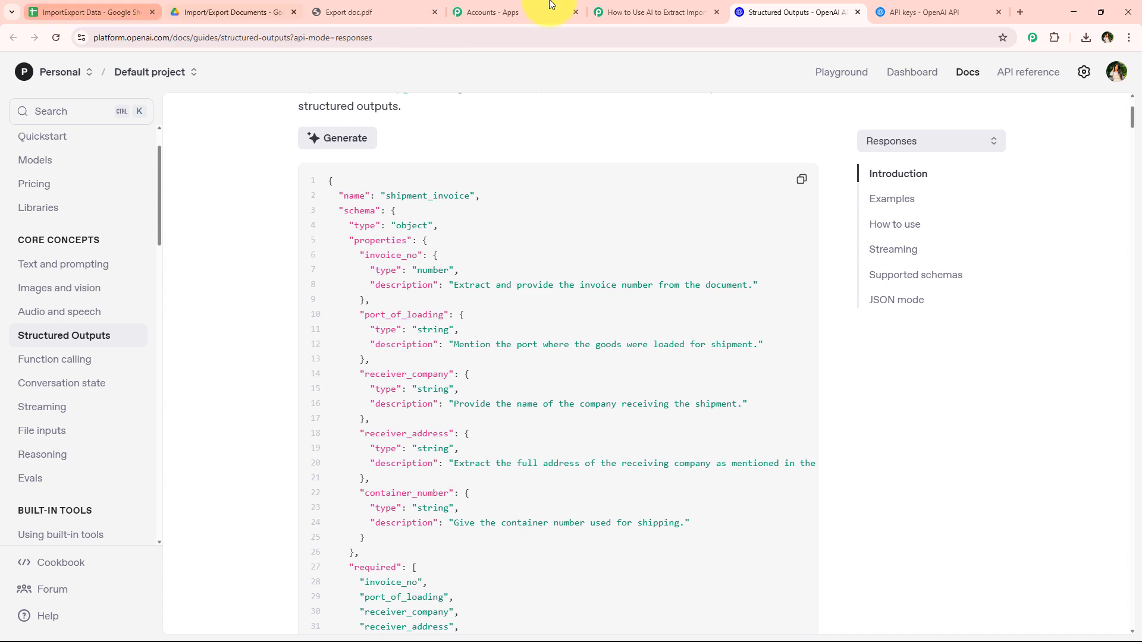
click(655, 12)
click(417, 334)
right_click(417, 335)
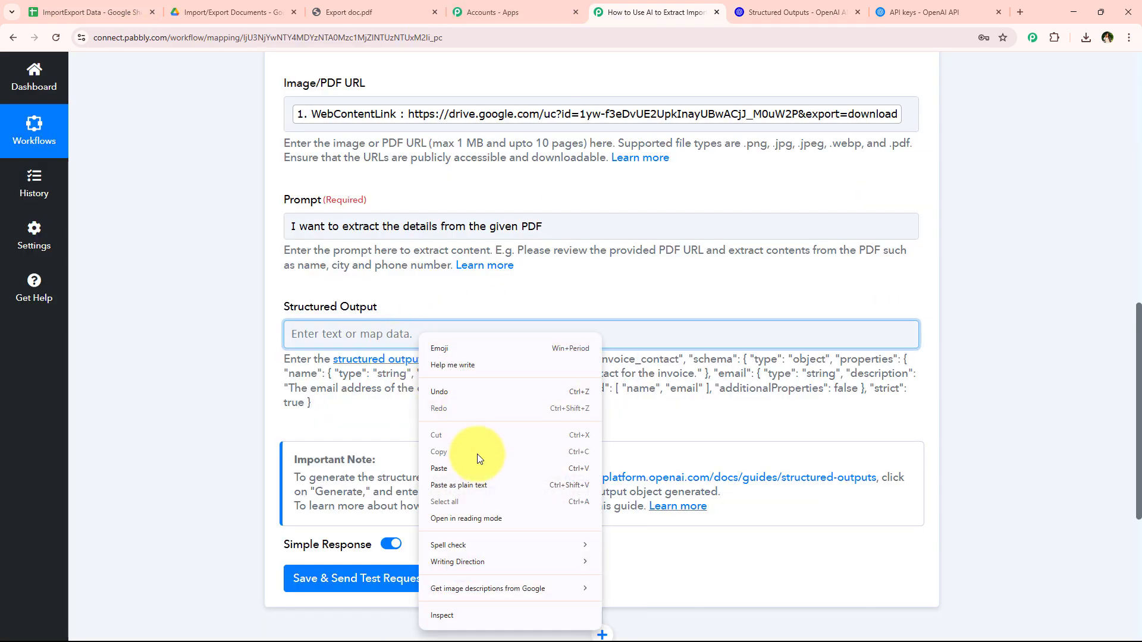
click(472, 476)
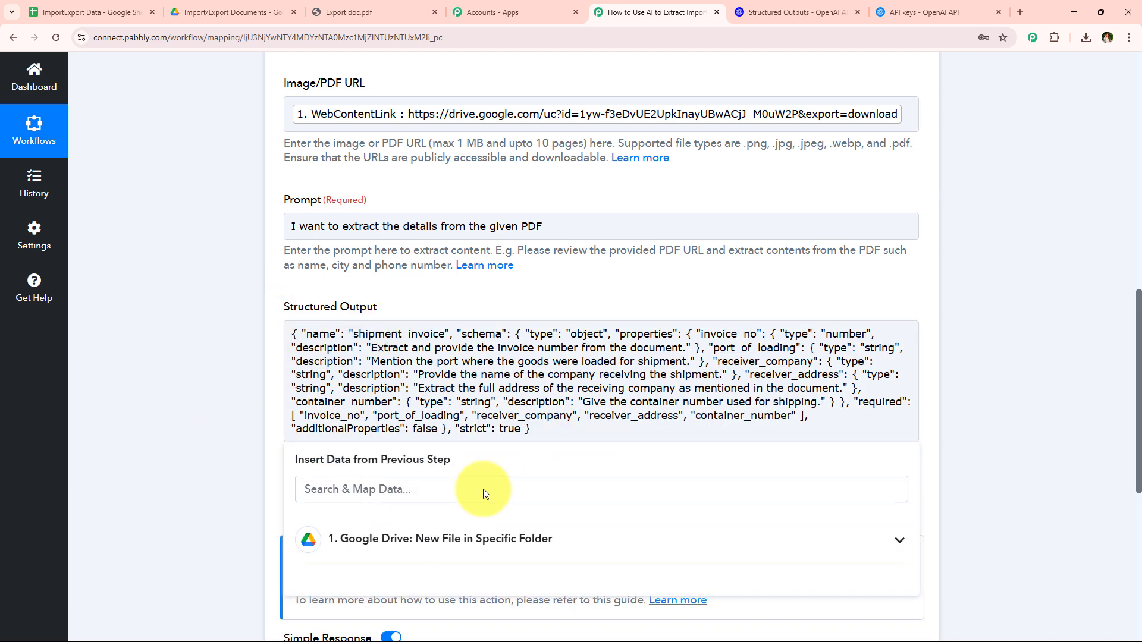
click(205, 318)
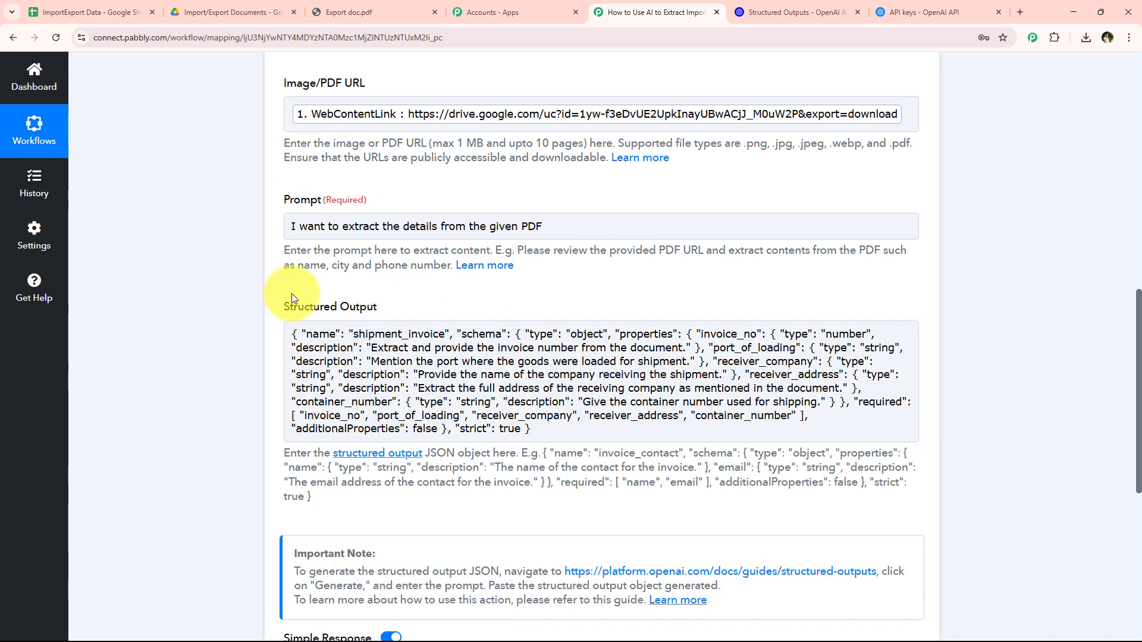
Save the OpenAI Extract Content from PDF/Image action and send a test request.
scroll(245, 252, down, 4)
scroll(245, 252, down, 2)
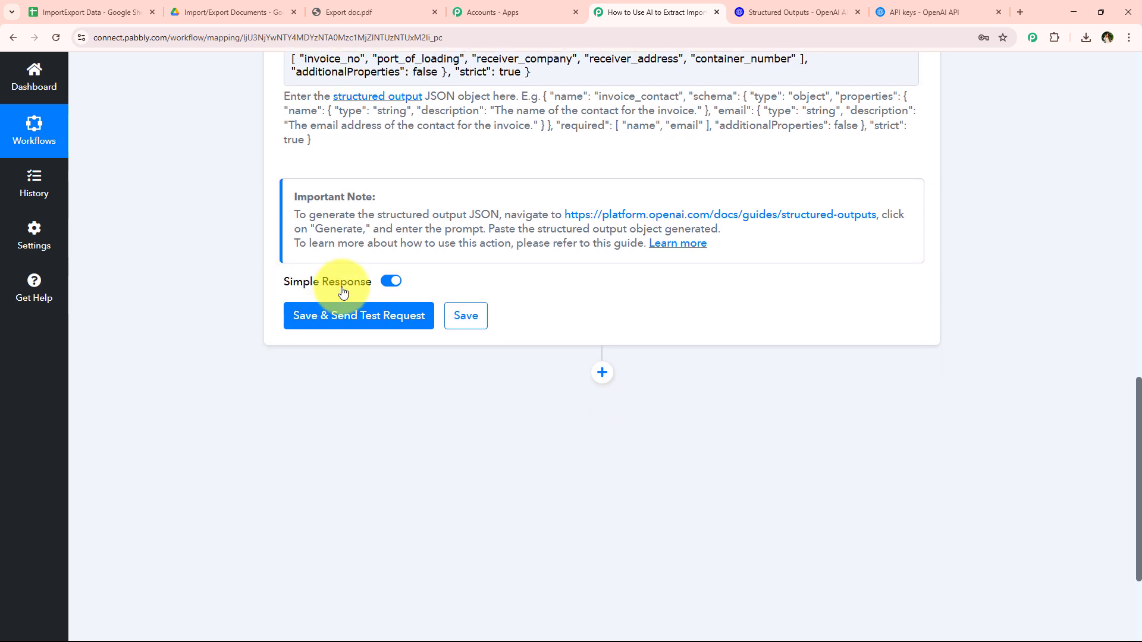
click(294, 312)
scroll(287, 308, down, 1)
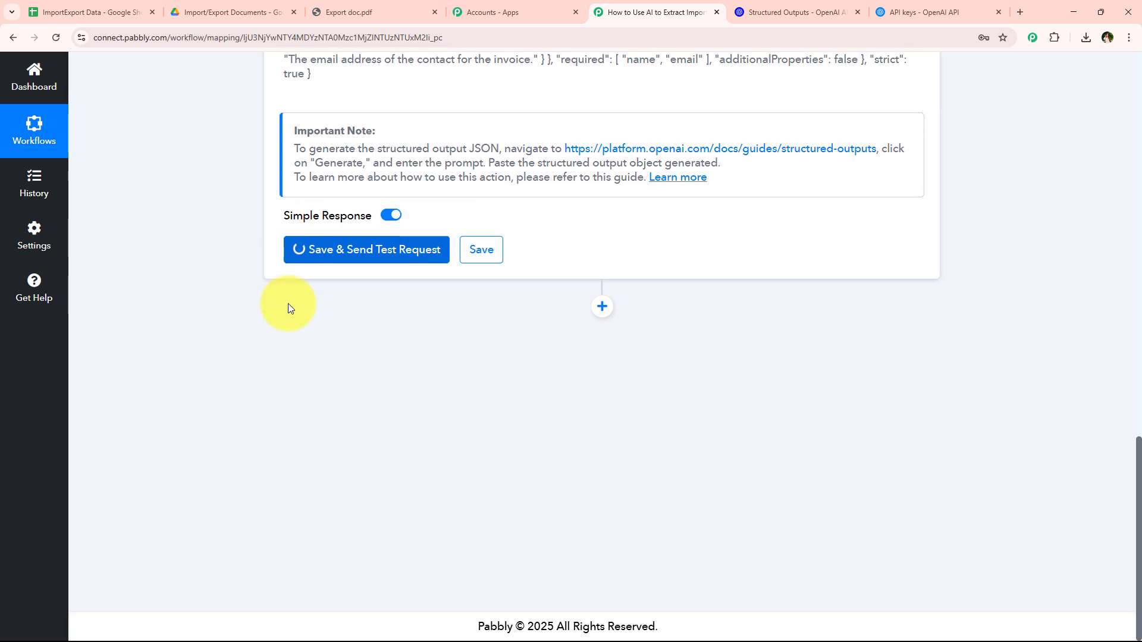
scroll(289, 308, up, 6)
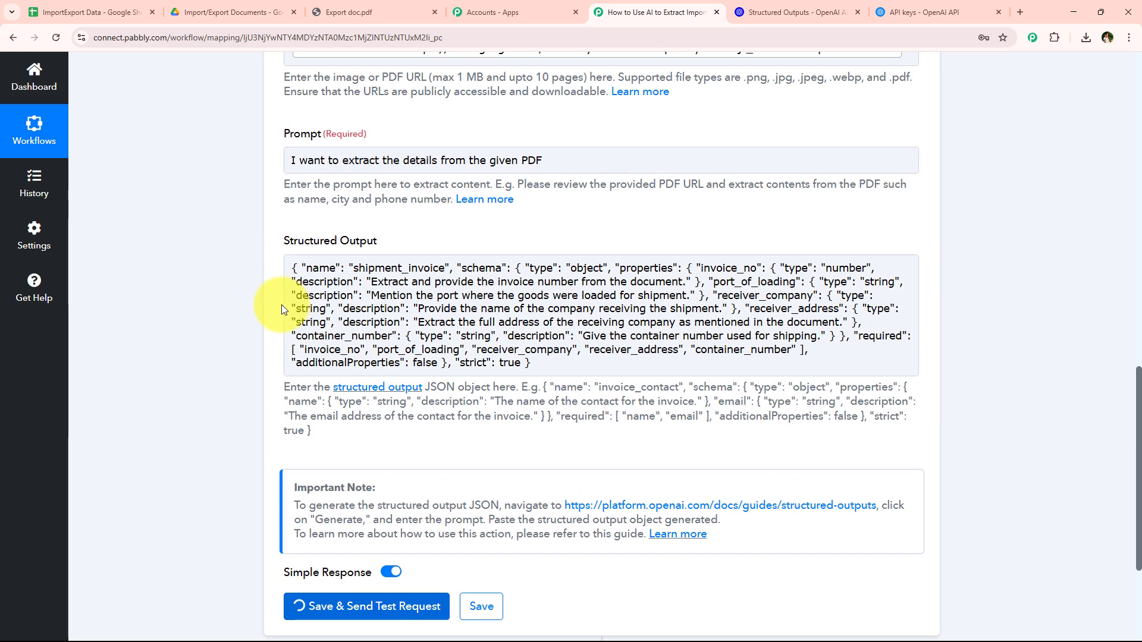
scroll(294, 249, down, 5)
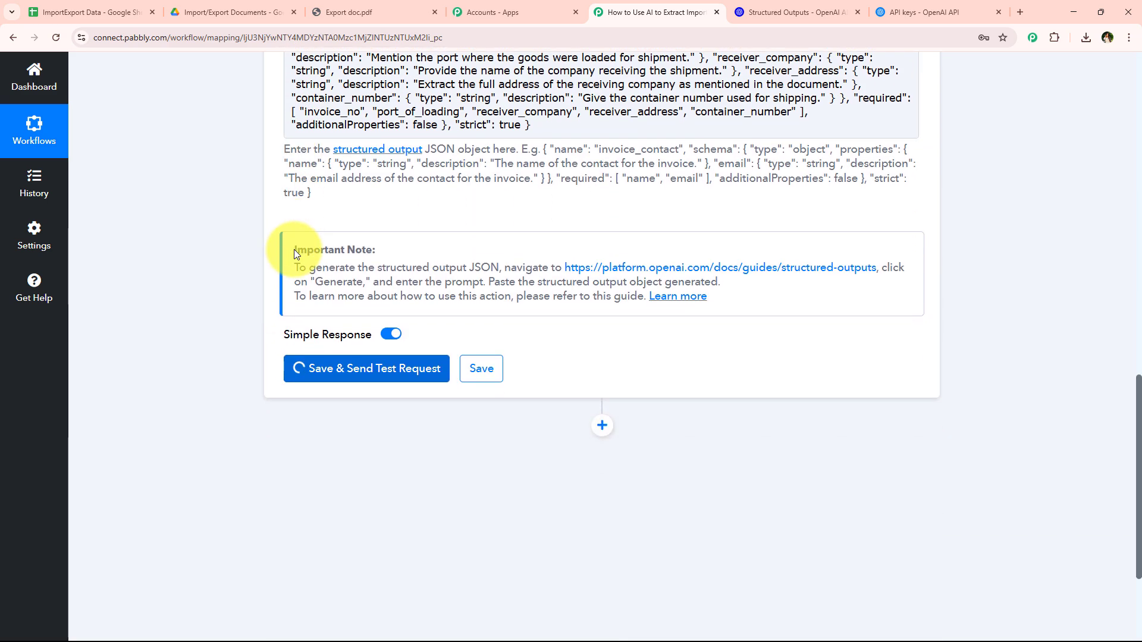
Compare the invoice number in the received response with the one in Export doc.pdf.
click(350, 5)
scroll(395, 190, up, 3)
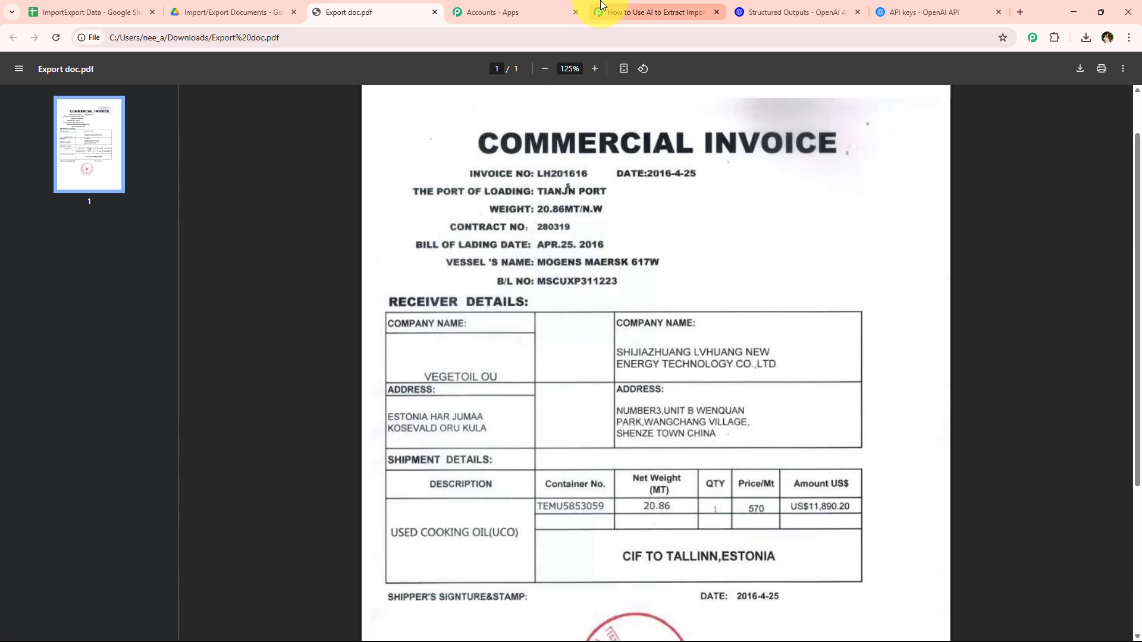
click(603, 8)
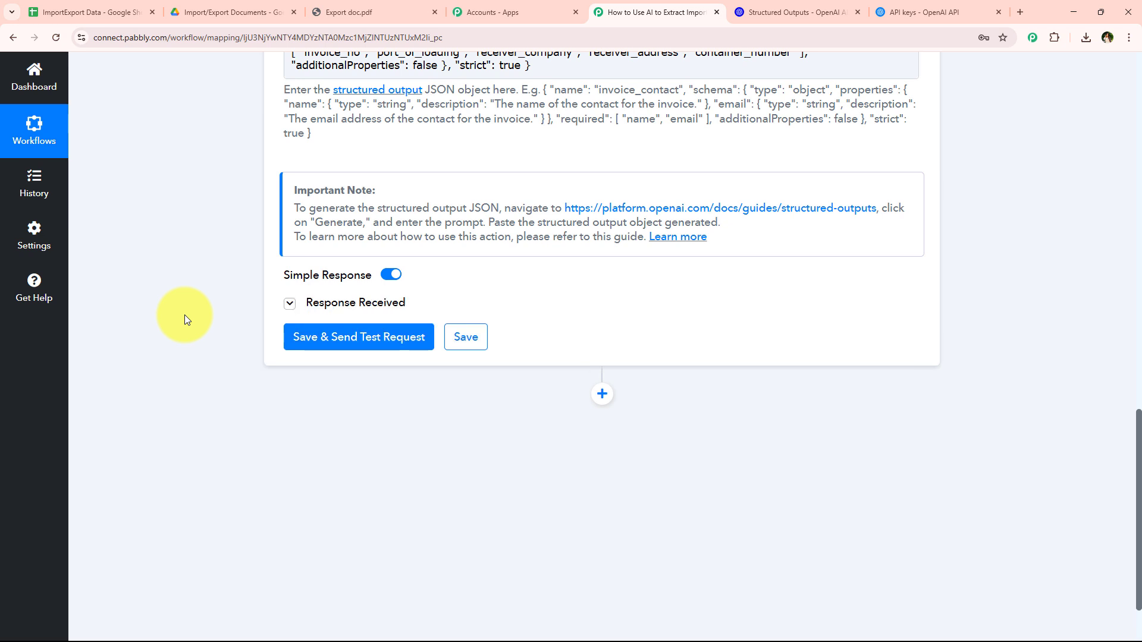
scroll(529, 141, down, 2)
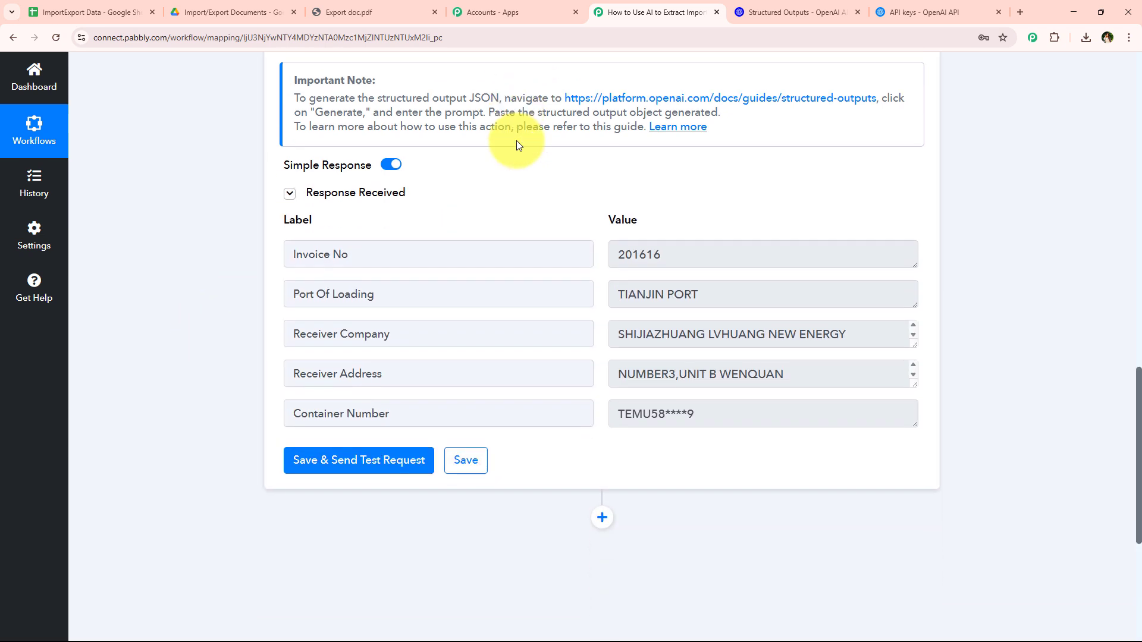
double_click(684, 242)
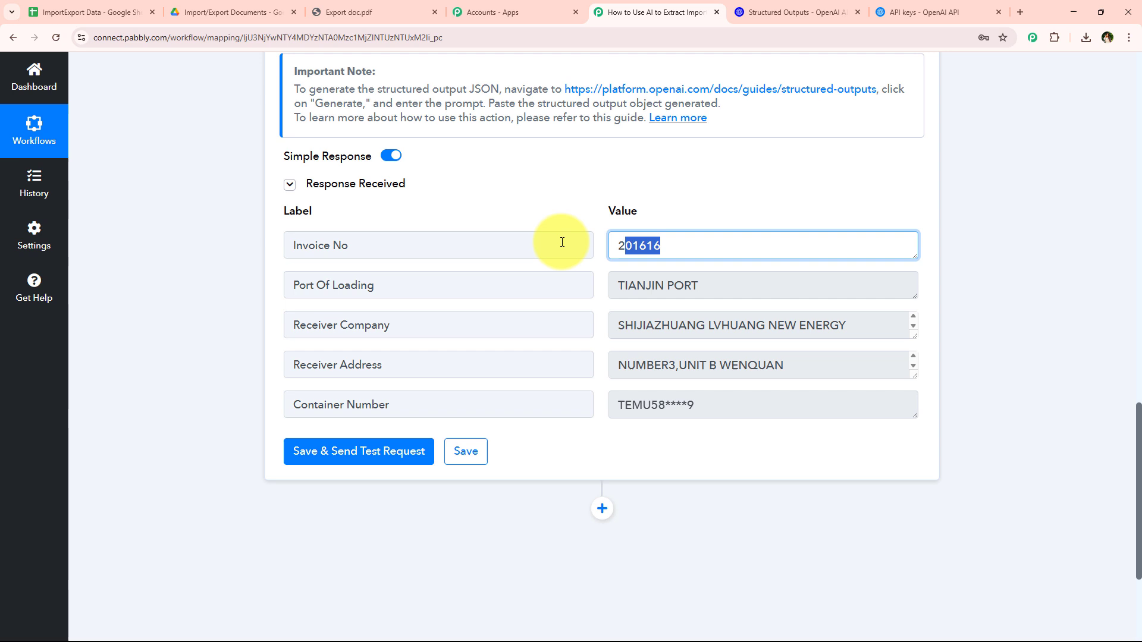
click(367, 18)
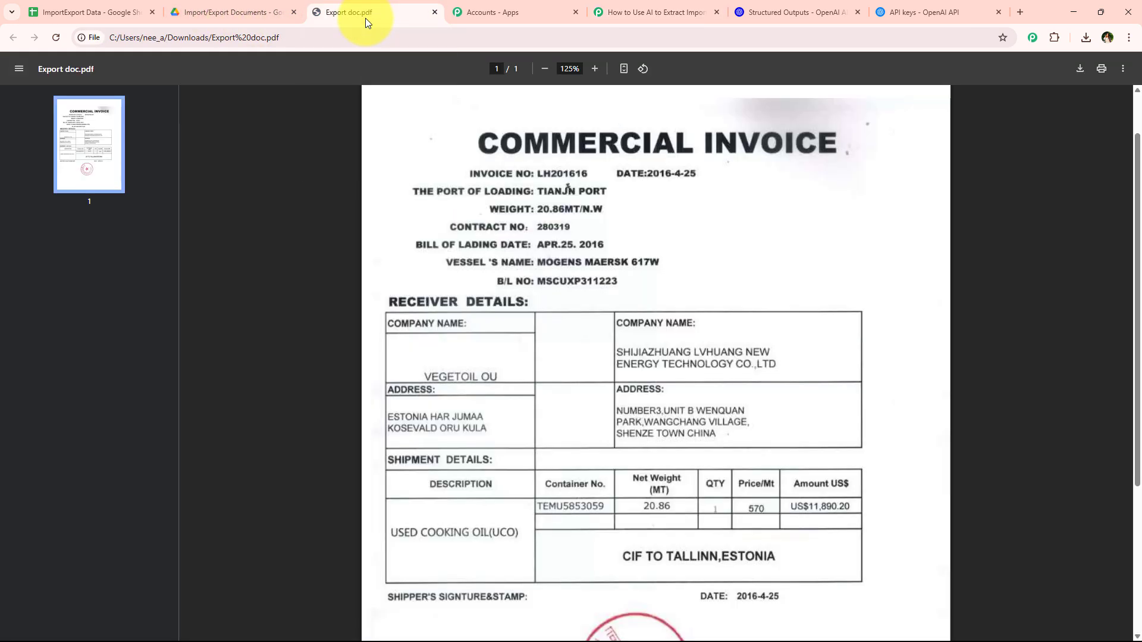
drag(550, 173, 591, 174)
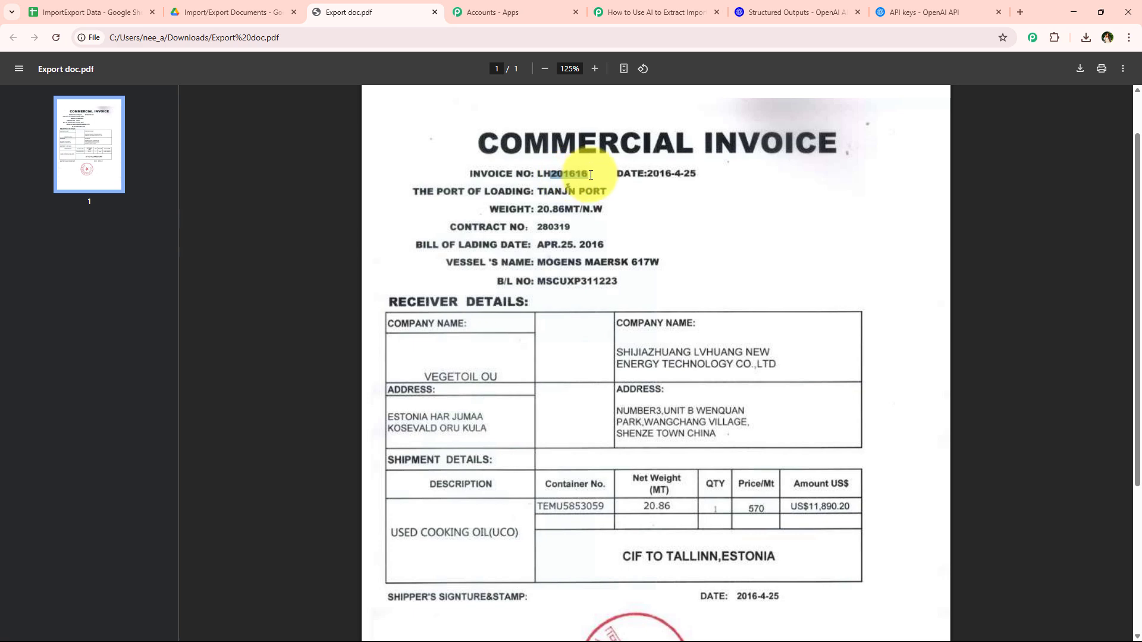
click(637, 12)
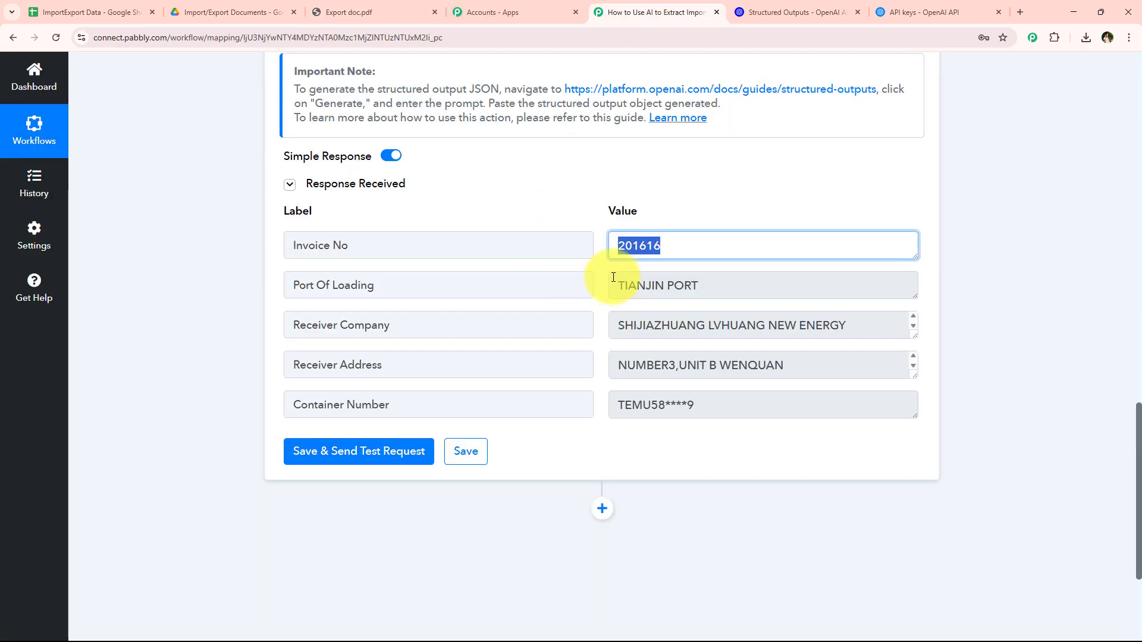
Review the port of loading, receiver company, receiver address and container number returned in the OpenAI response.
drag(772, 279, 471, 280)
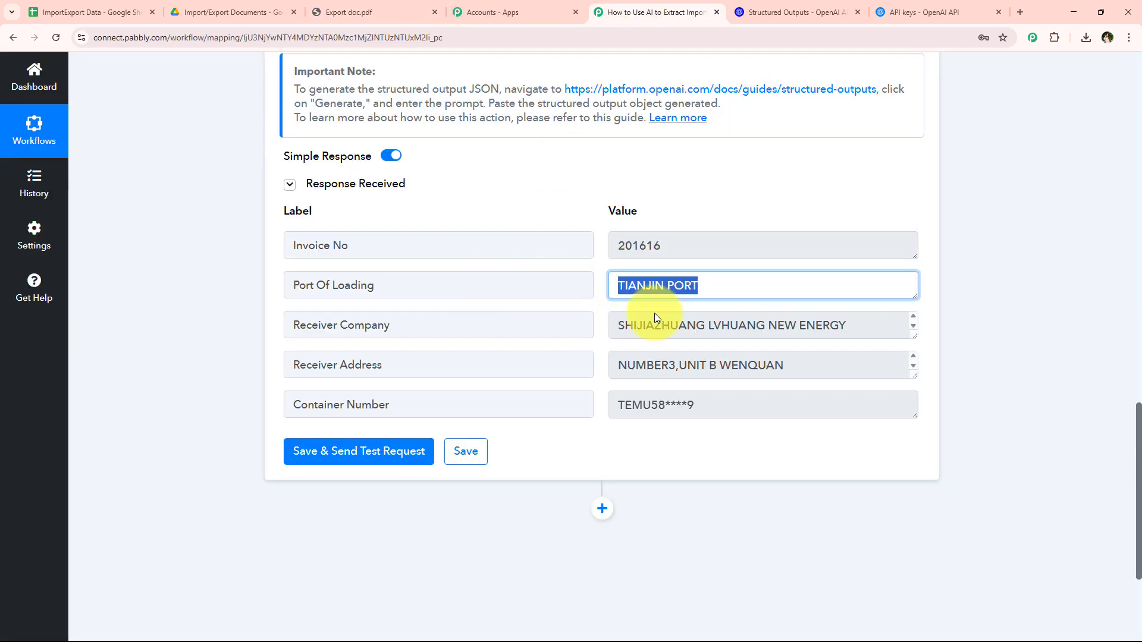
click(898, 327)
scroll(897, 326, down, 1)
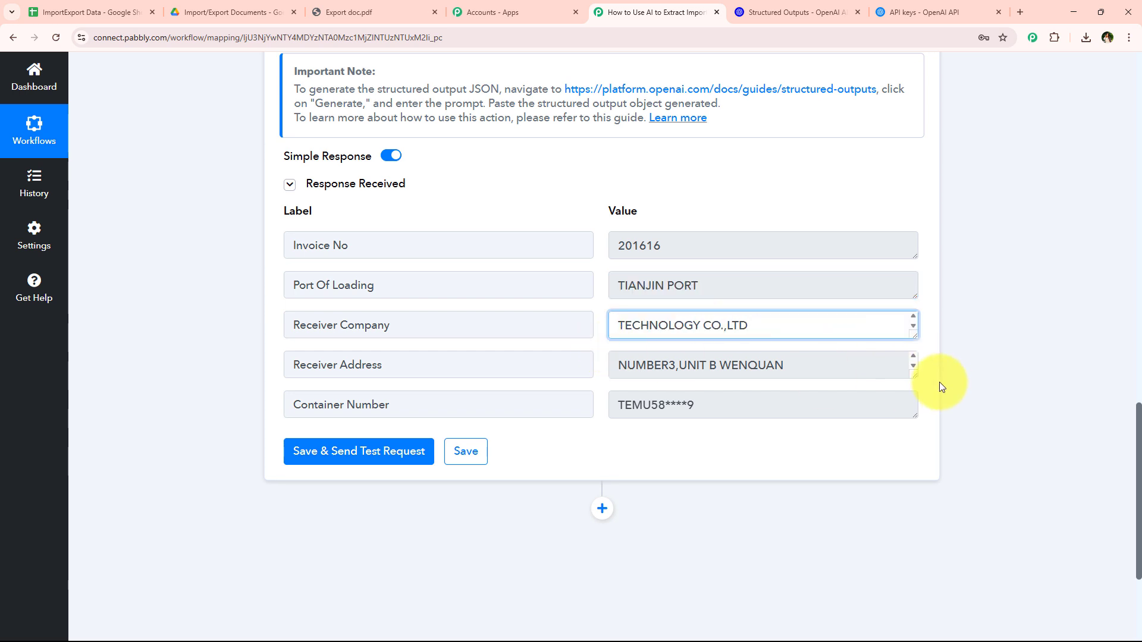
drag(618, 372, 638, 374)
drag(785, 407, 543, 391)
click(689, 448)
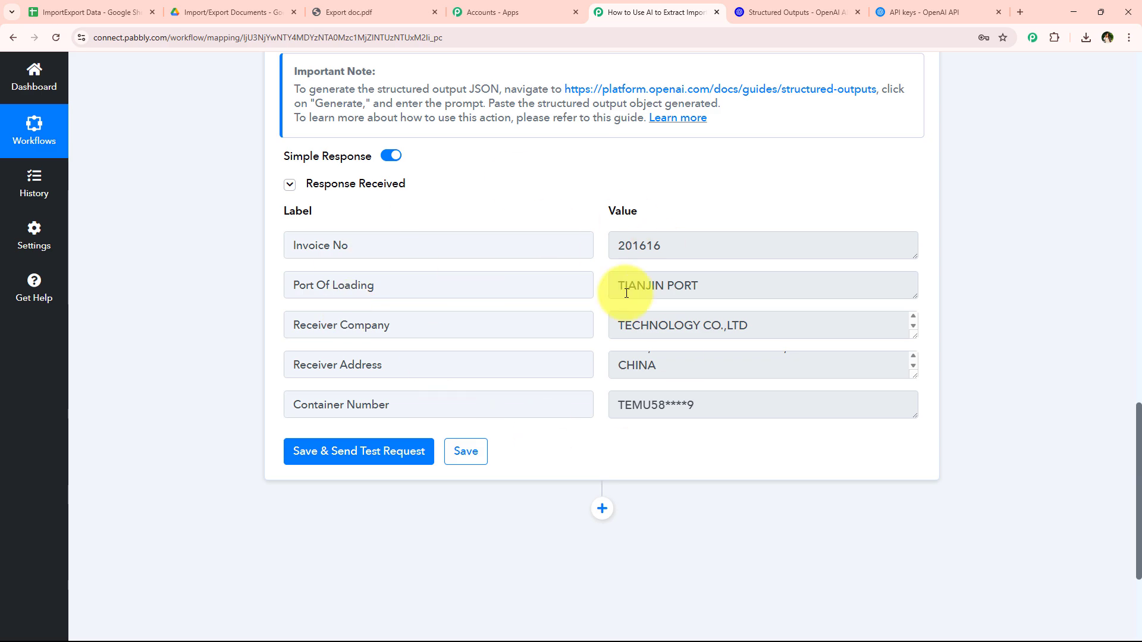
Check the response fields against the commercial invoice in Export doc.pdf and the column headings of the ImportExport Data spreadsheet.
click(354, 12)
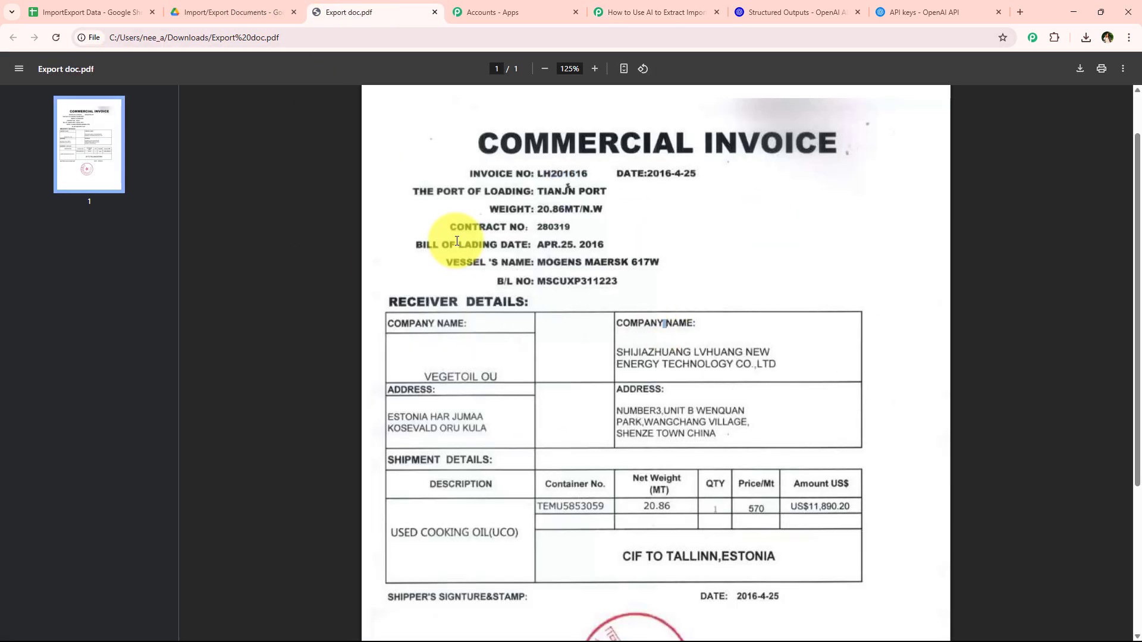
drag(468, 169, 791, 505)
click(390, 329)
scroll(600, 148, down, 1)
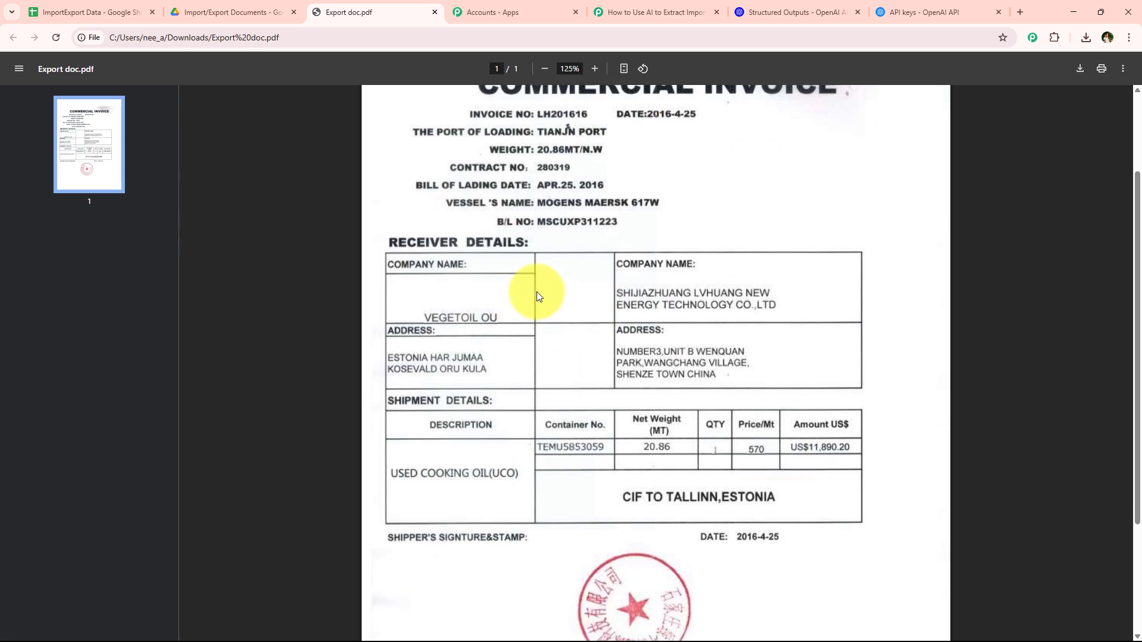
scroll(709, 213, up, 2)
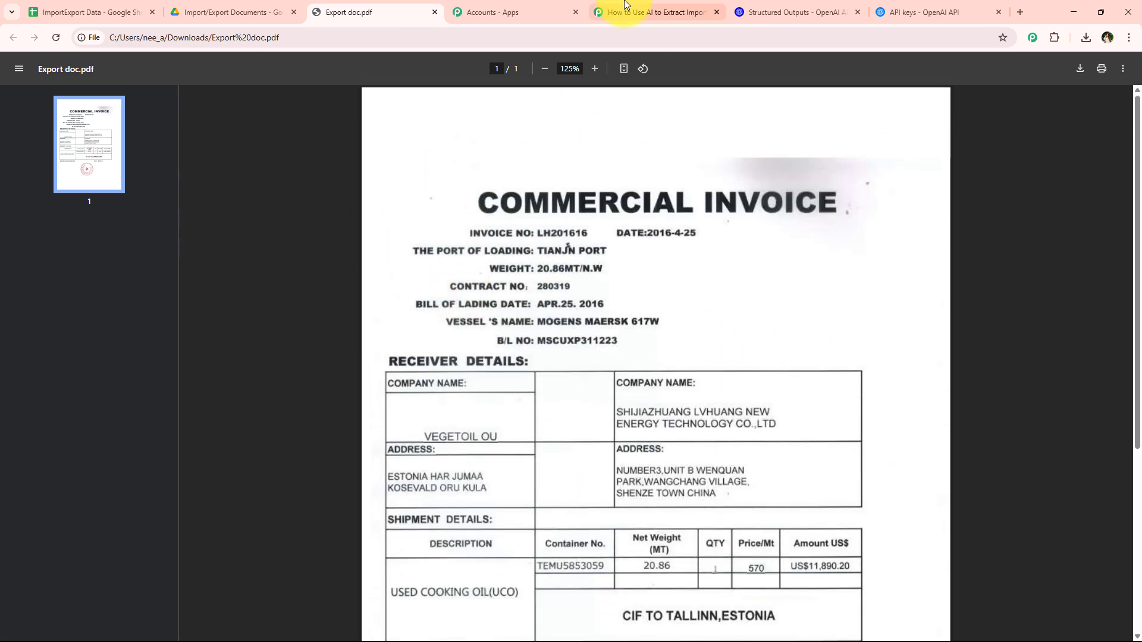
click(672, 12)
click(395, 237)
key(Tab)
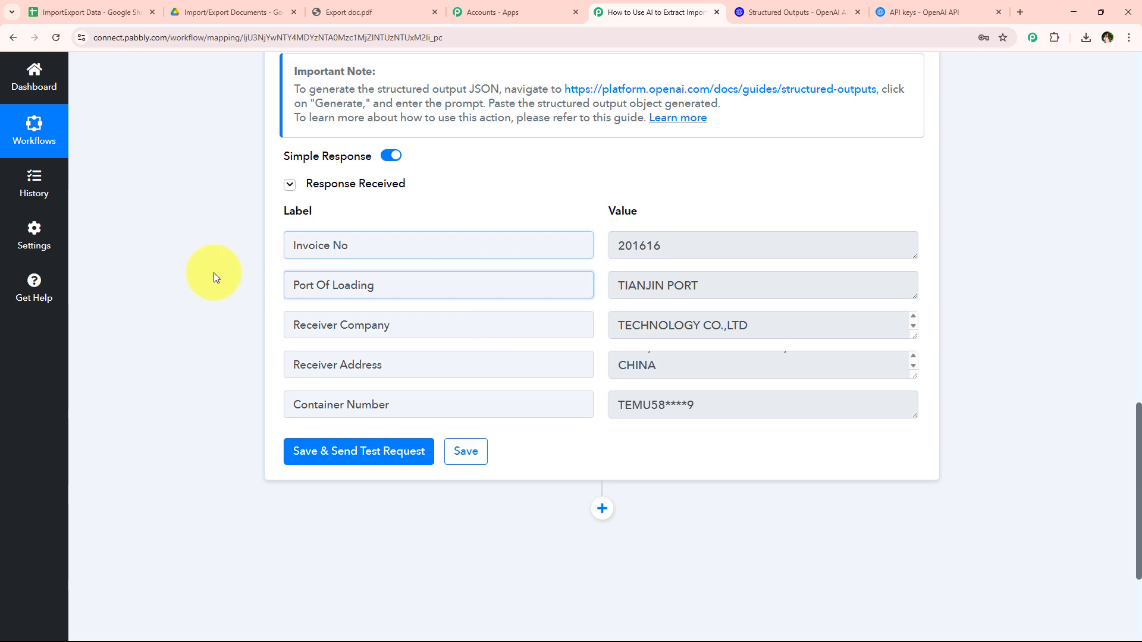
click(59, 7)
click(219, 409)
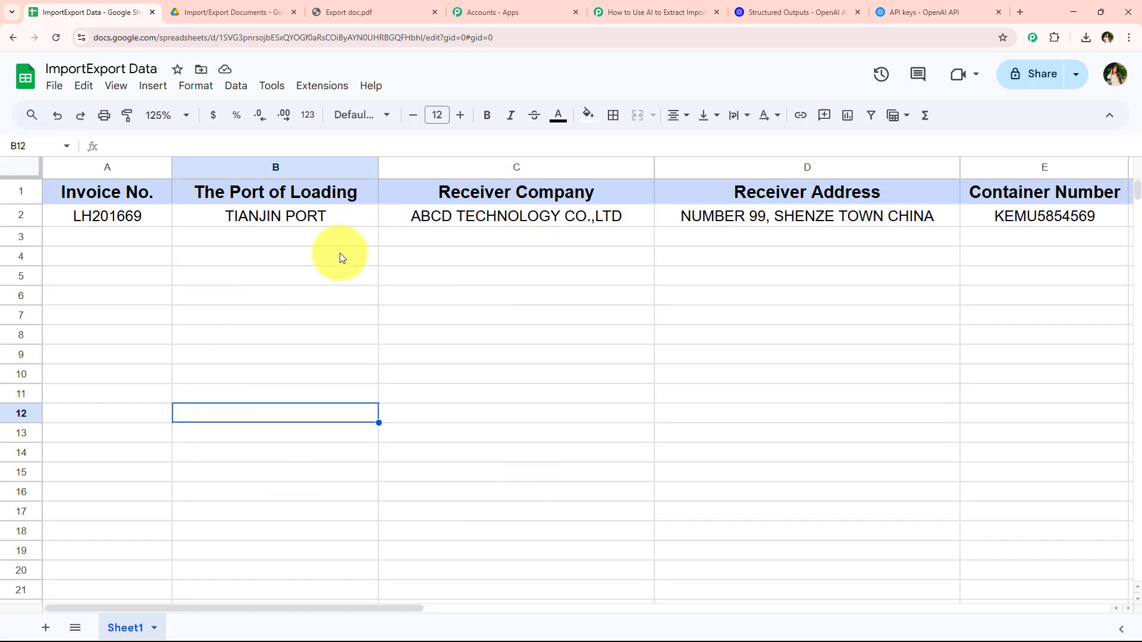
click(340, 252)
click(682, 7)
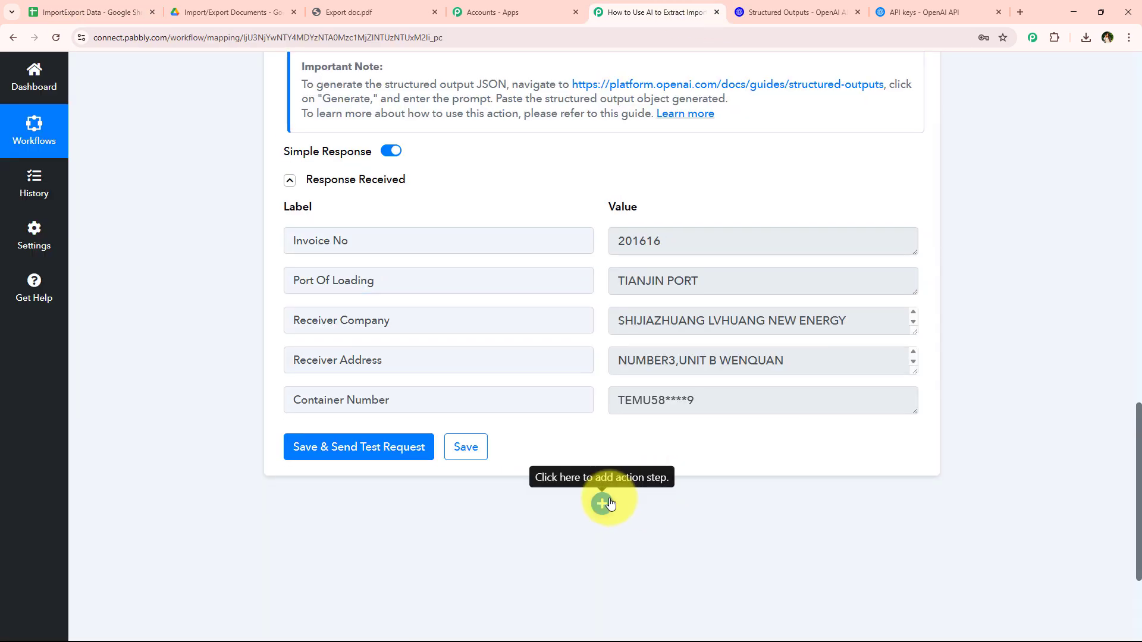
Add a Google Sheets action after the OpenAI step and set its action event to Add New Row.
click(606, 504)
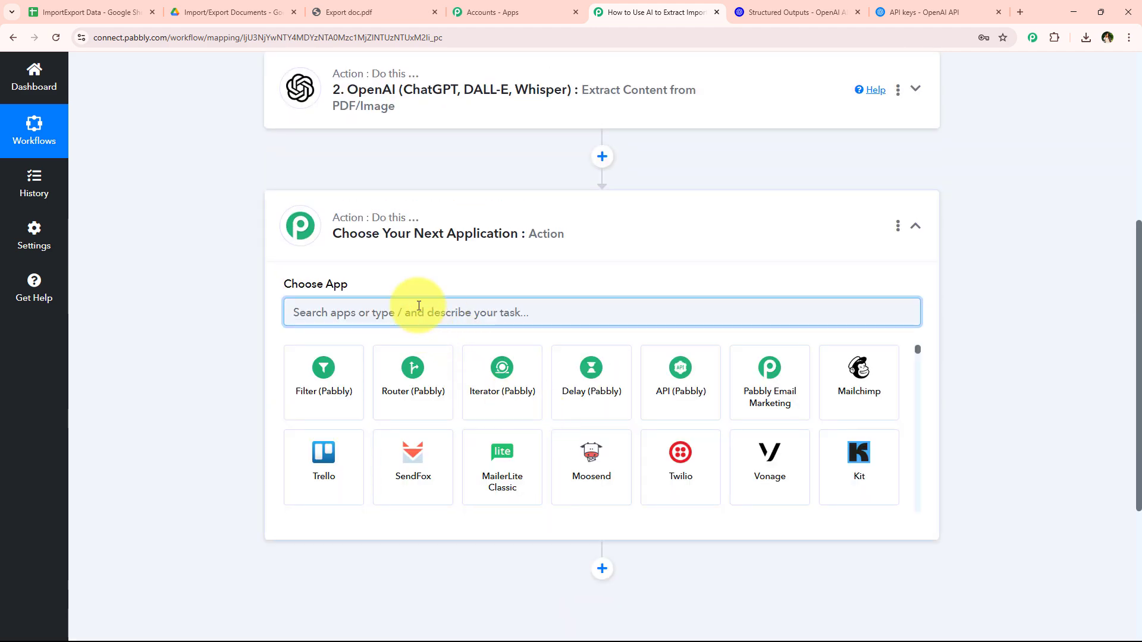
text(Google)
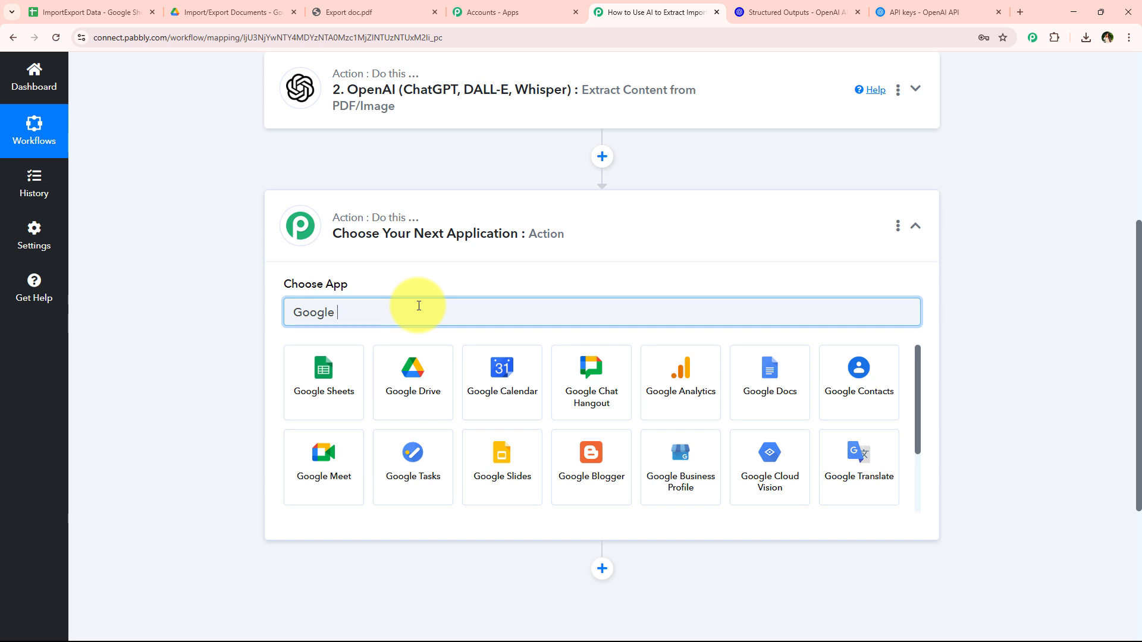
text( SHet)
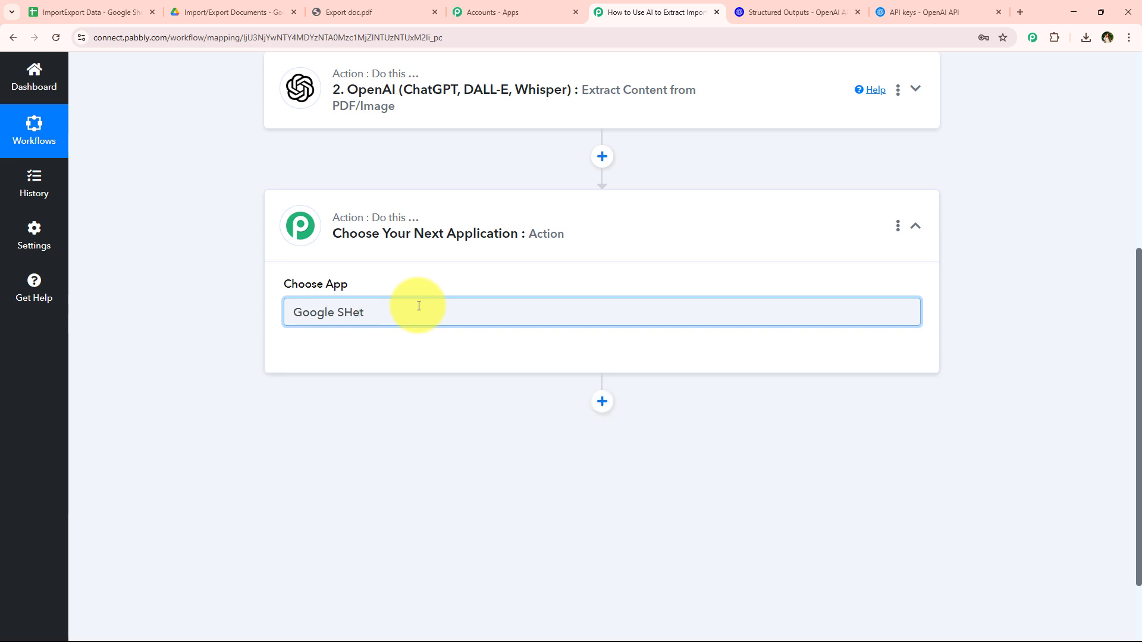
key(BackSpace)
key(BackSpace)
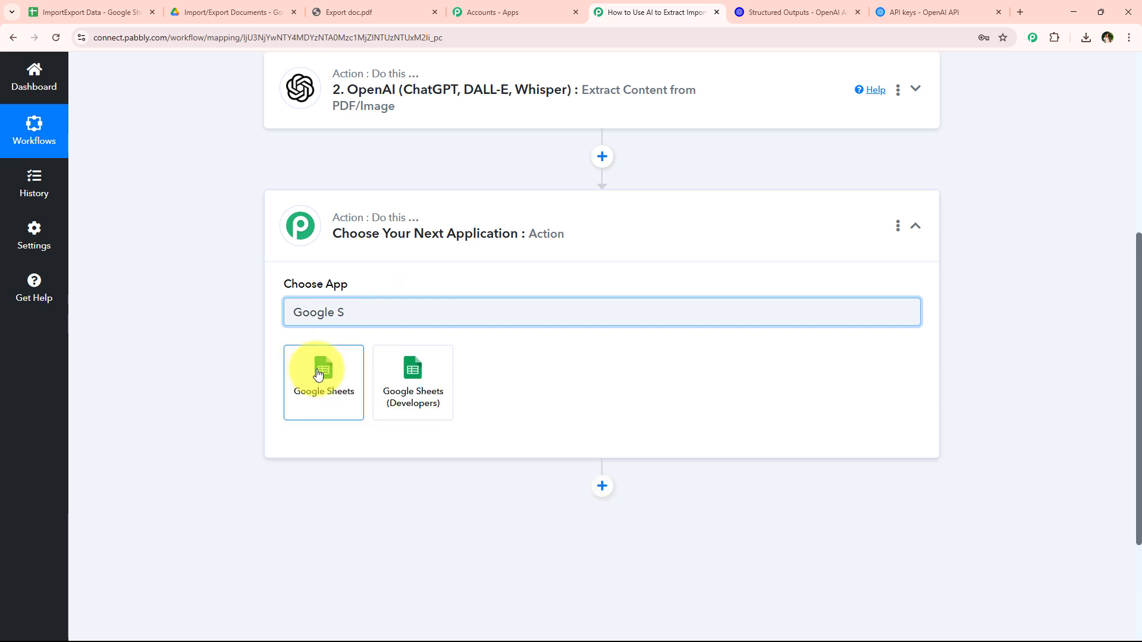
text(heets)
click(319, 373)
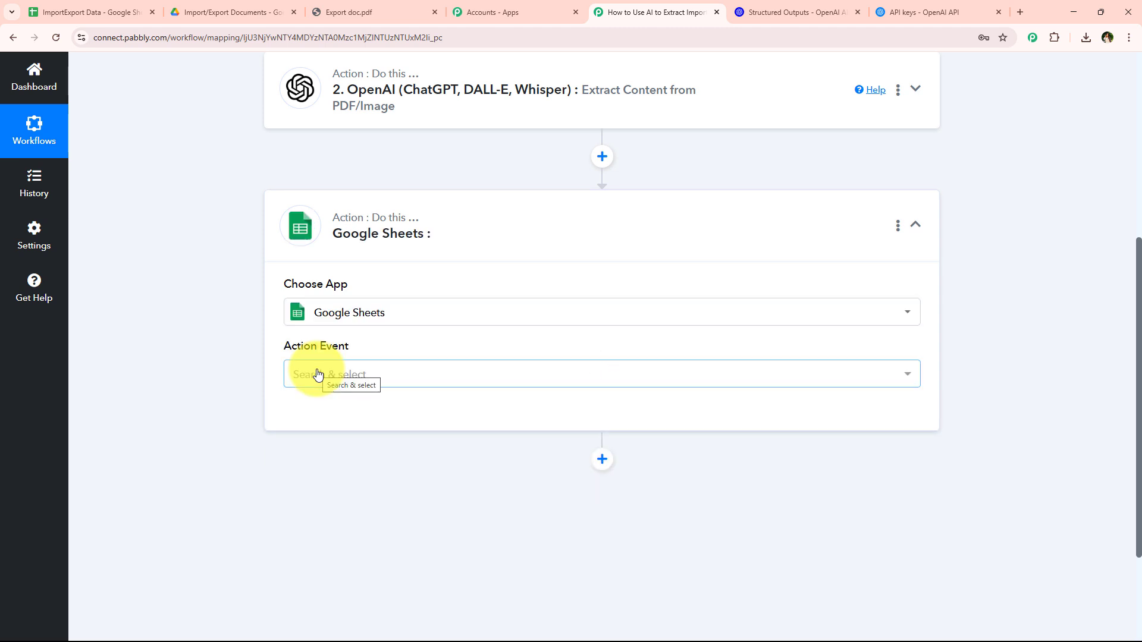
click(303, 369)
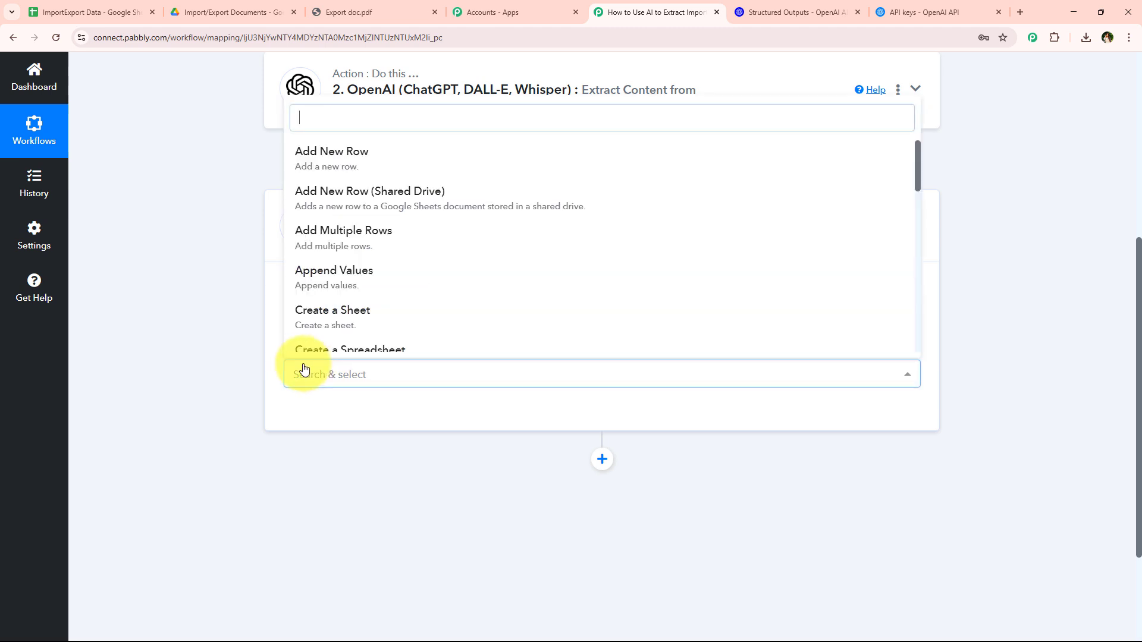
click(432, 159)
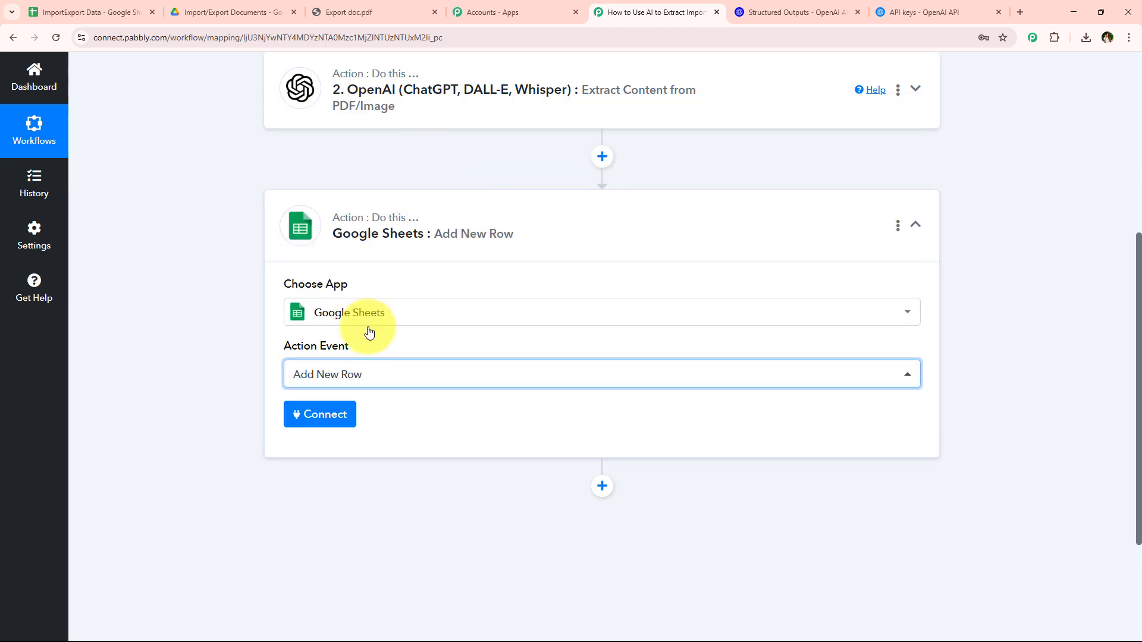
Start a new Google Sheets connection for the Add New Row action and choose the Google account to sign in with.
click(316, 418)
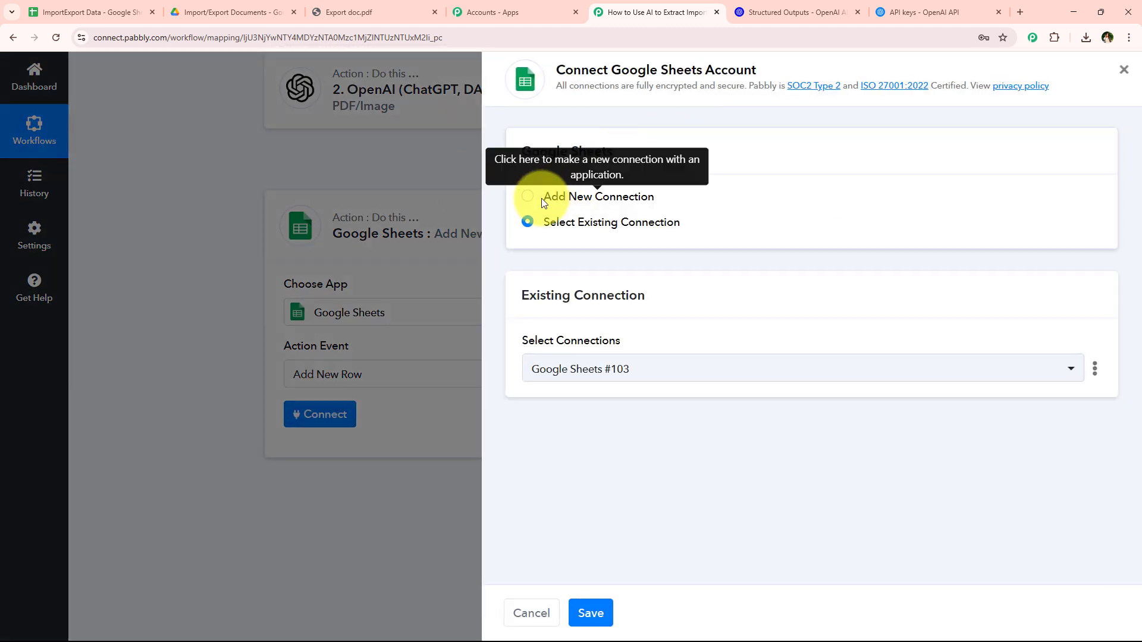
drag(543, 221, 677, 220)
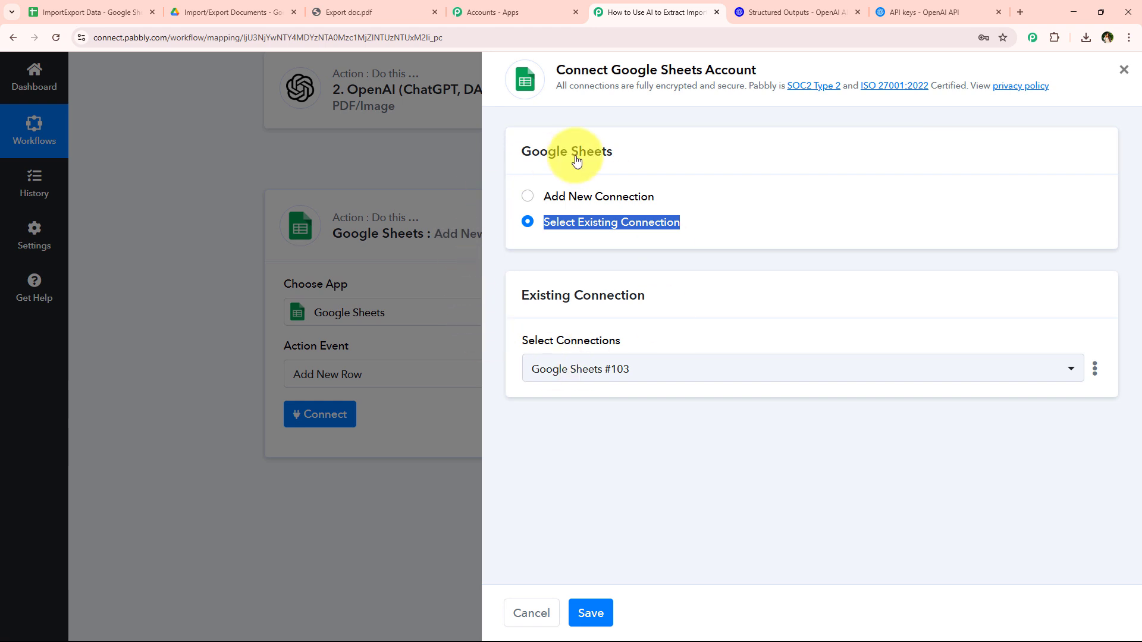
drag(611, 69, 796, 73)
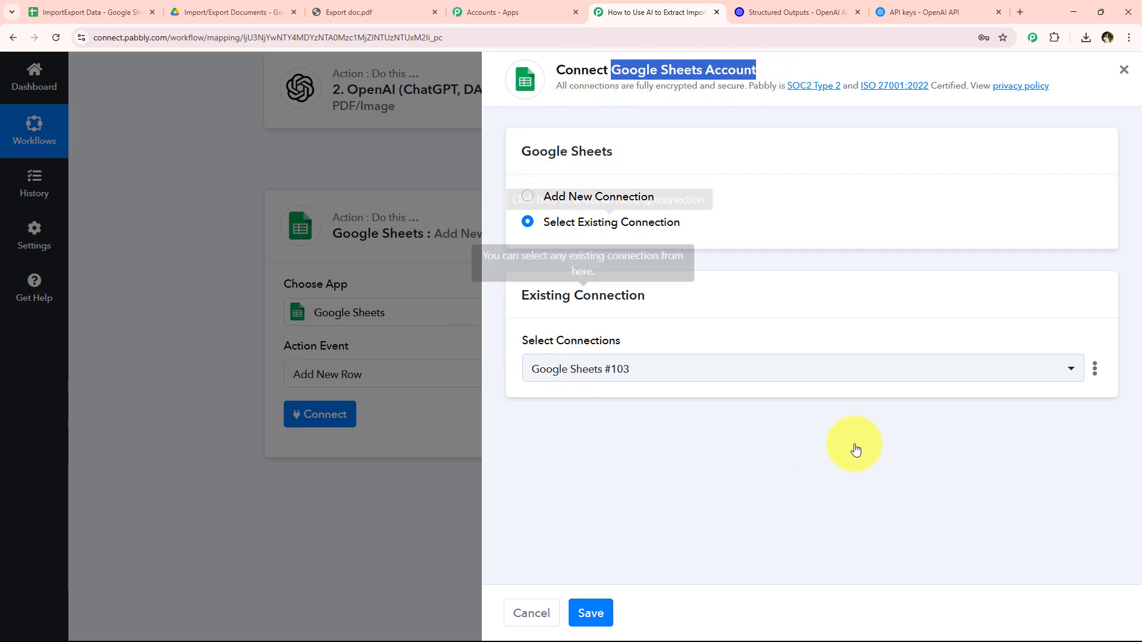
click(558, 227)
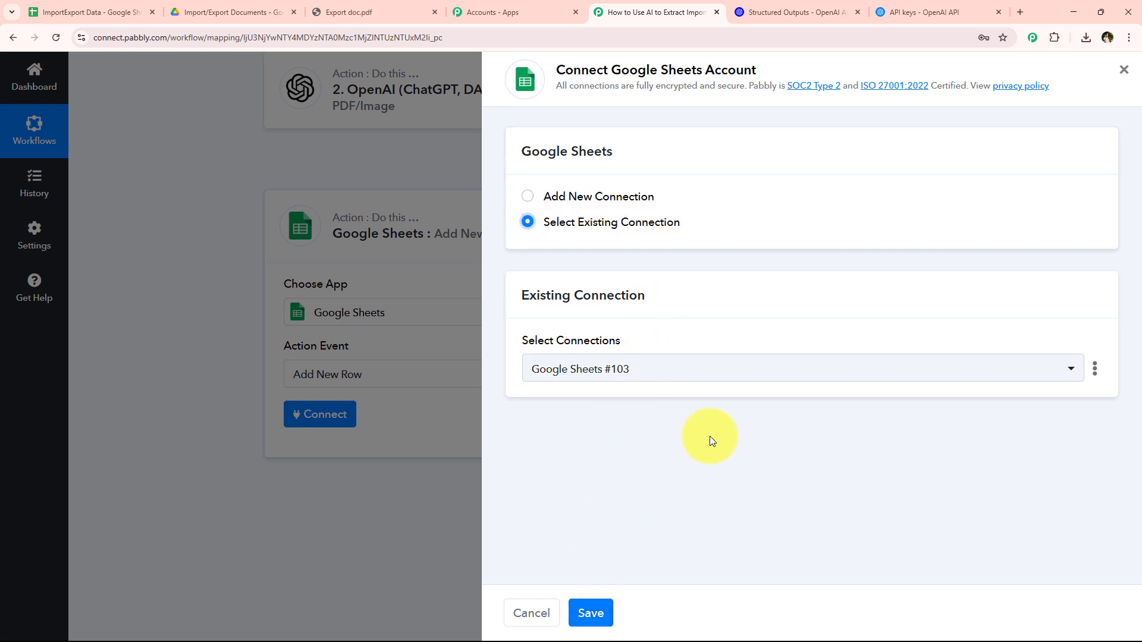
click(635, 197)
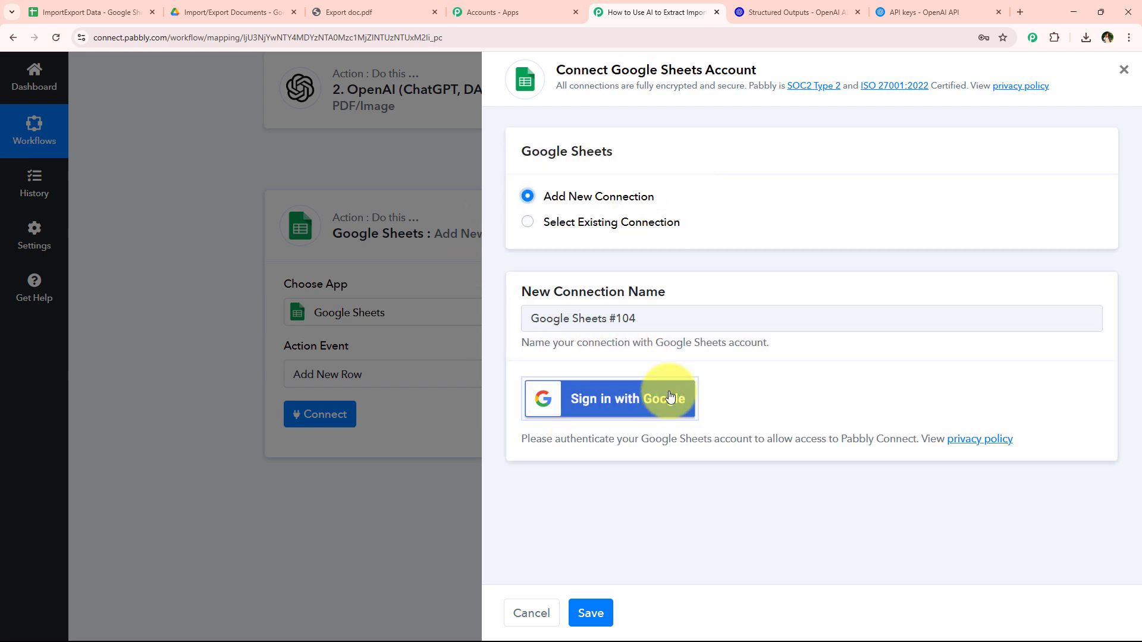
click(603, 404)
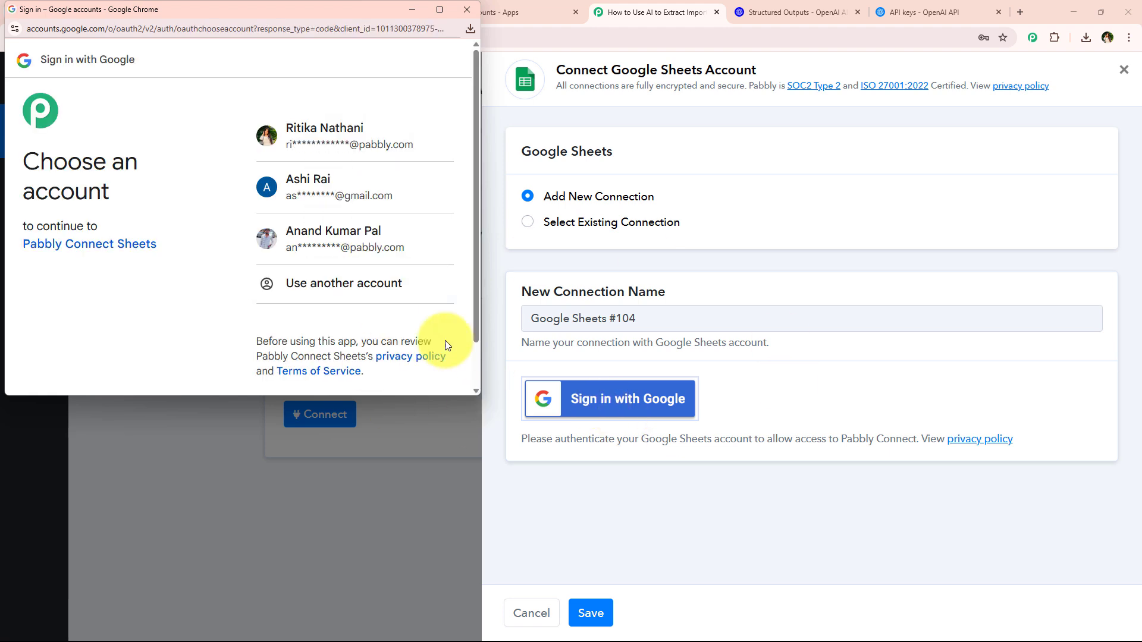
click(296, 145)
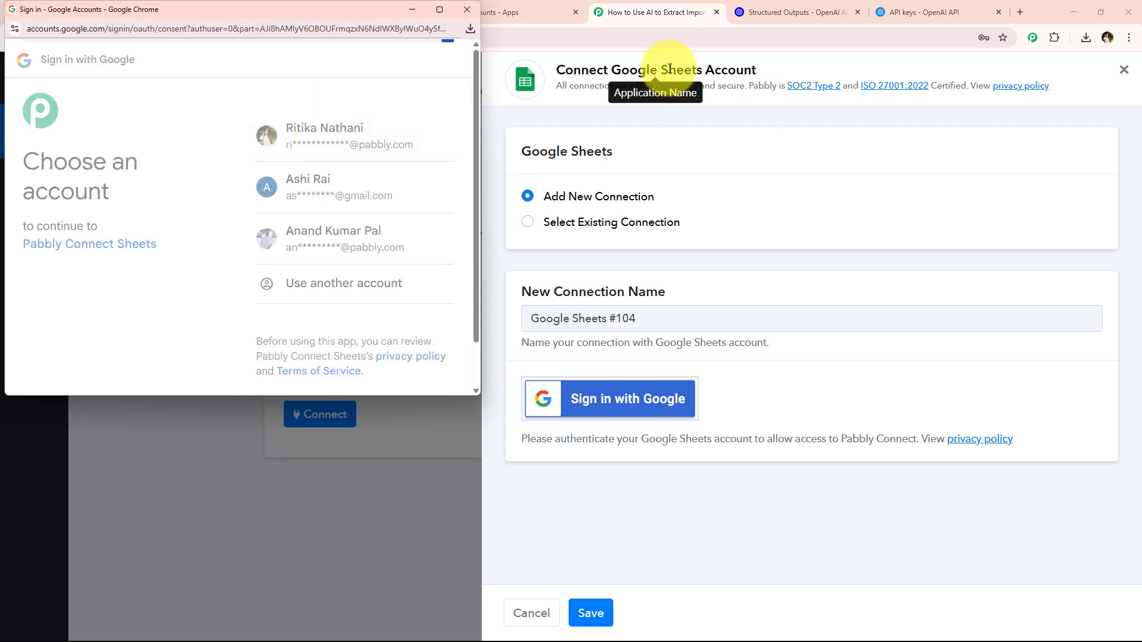
Review the Drive and Sheets permissions requested by Pabbly Connect Sheets and allow the access.
drag(227, 397, 230, 561)
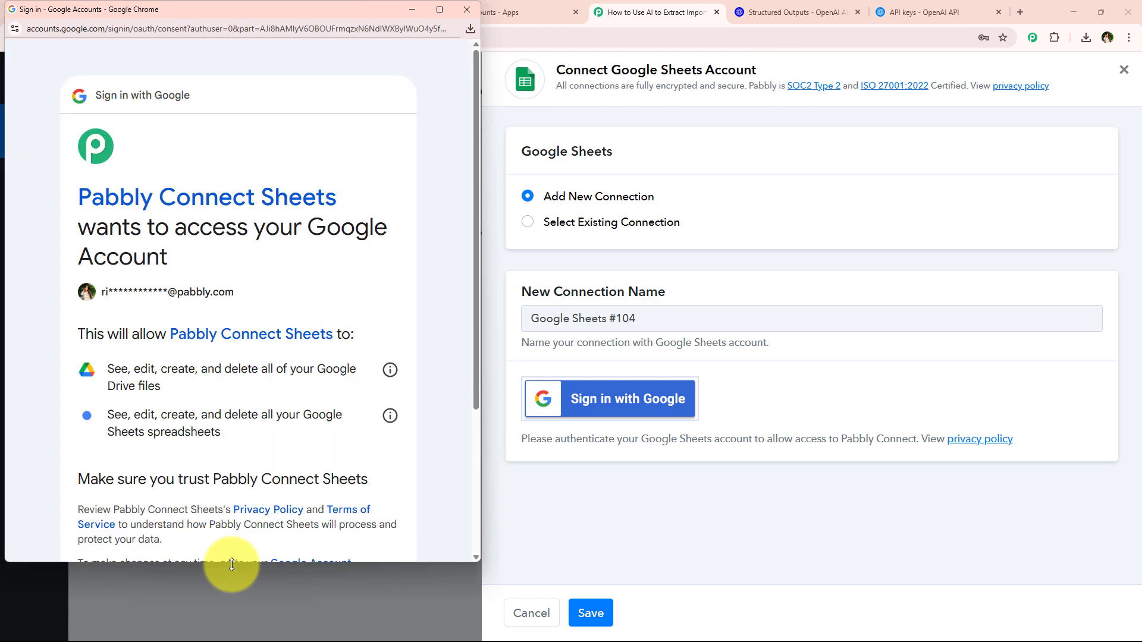
drag(113, 369, 244, 424)
scroll(244, 424, down, 3)
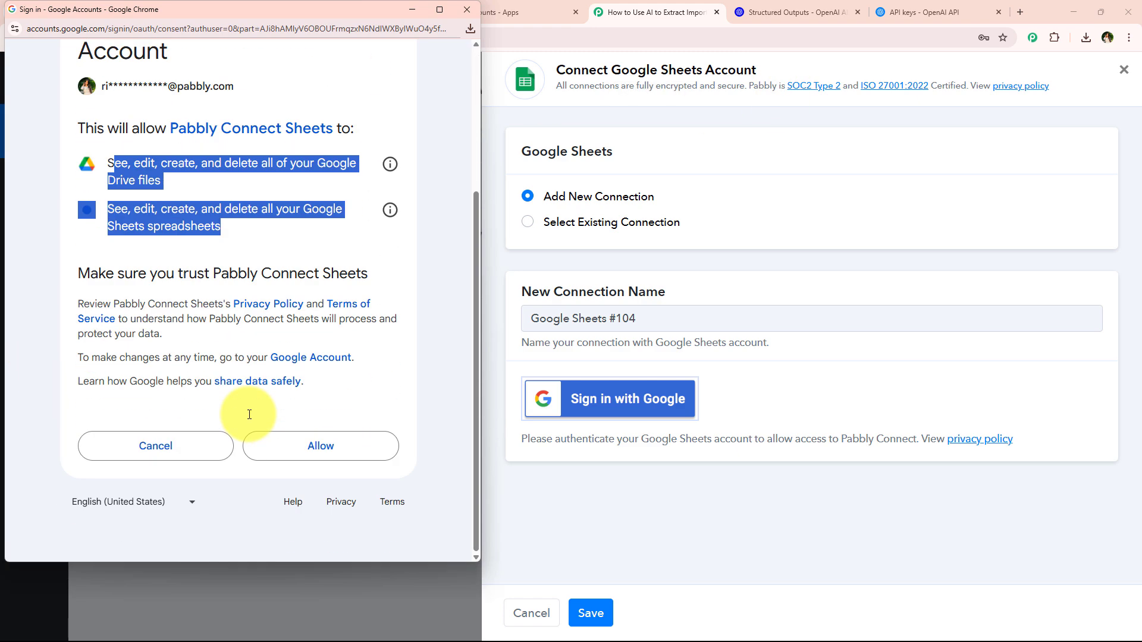
click(280, 268)
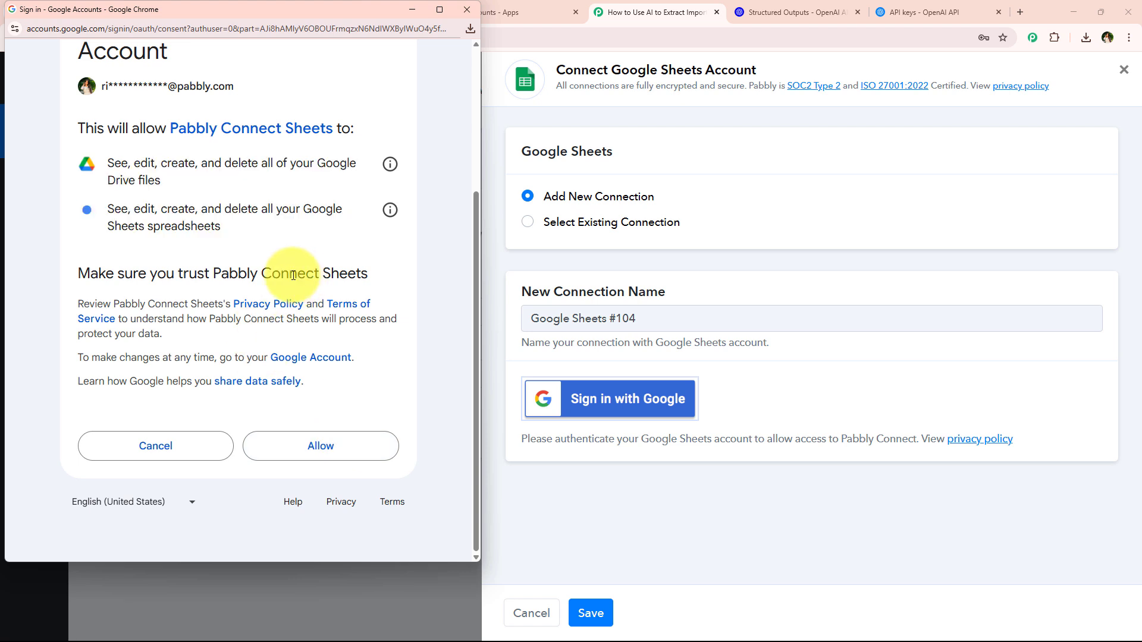
drag(268, 229, 73, 157)
click(196, 176)
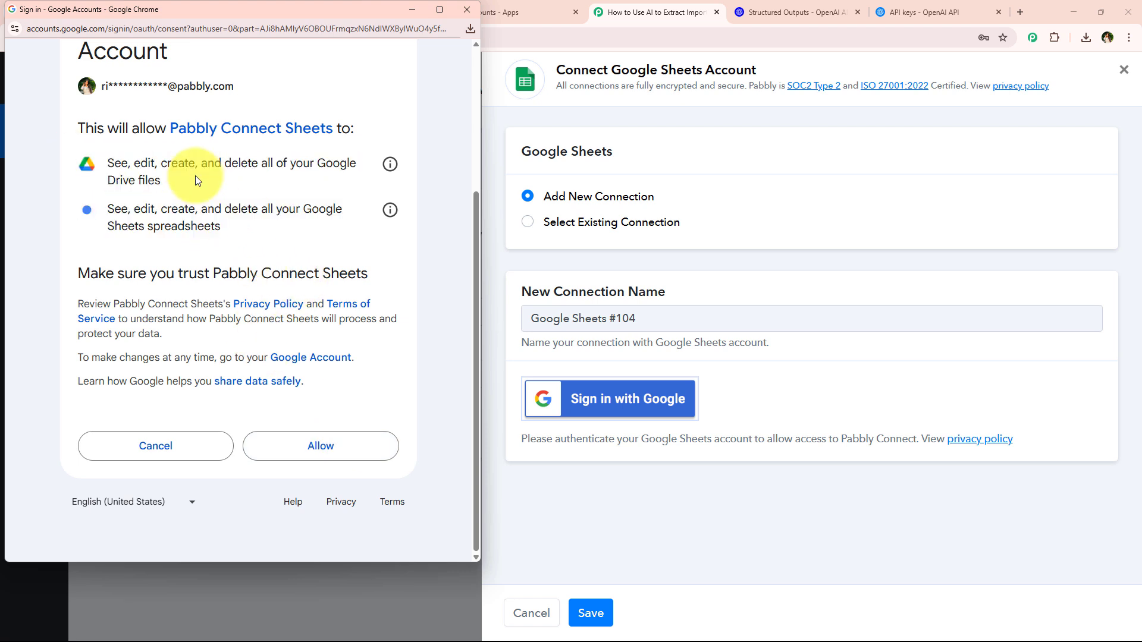
click(328, 455)
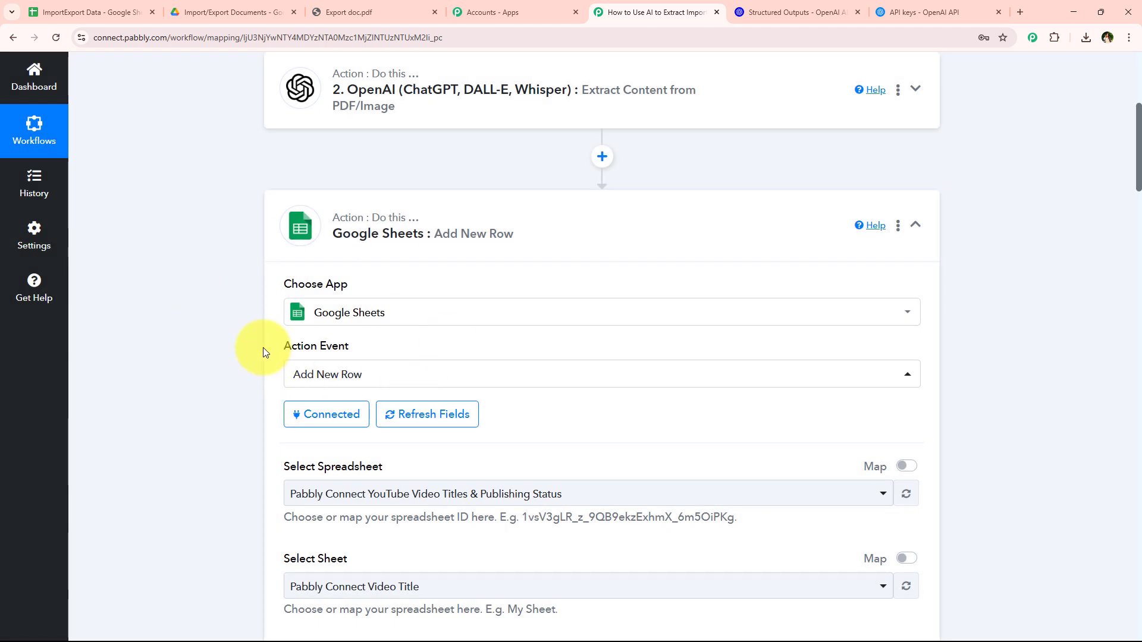
Set the Add New Row action's spreadsheet to ImportExport Data and its sheet to Sheet1.
scroll(241, 303, down, 5)
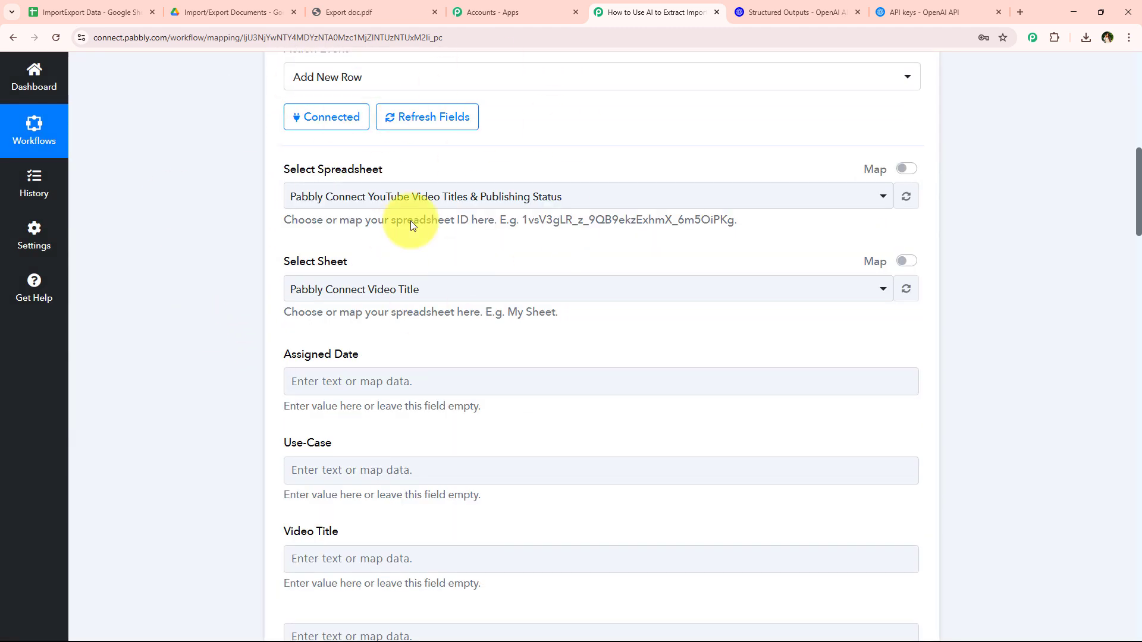
click(84, 11)
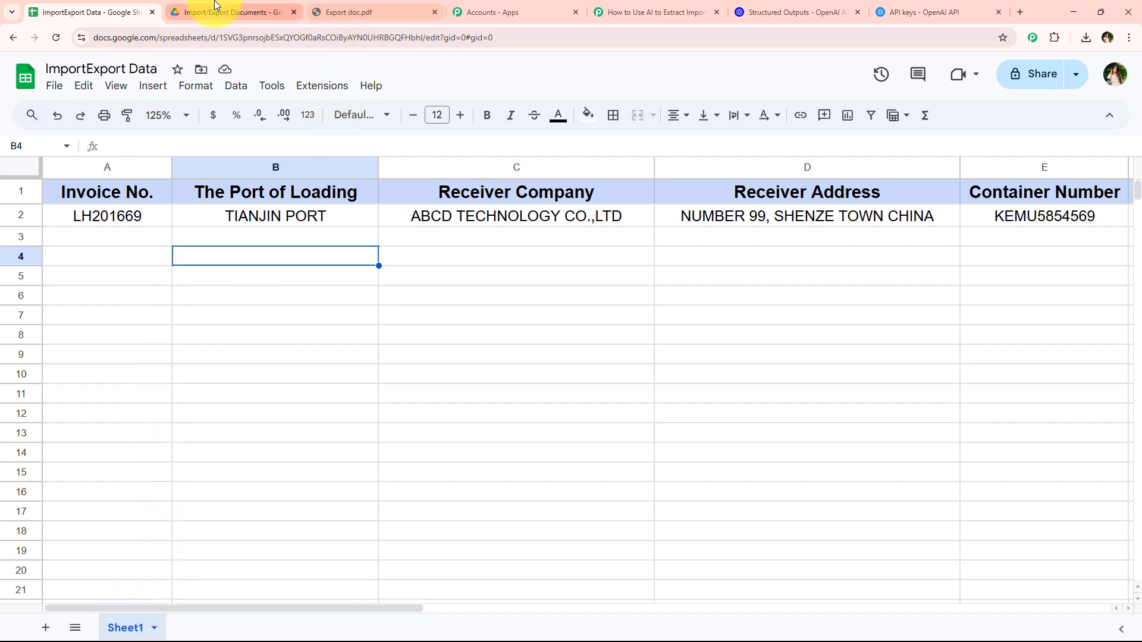
click(657, 12)
click(348, 197)
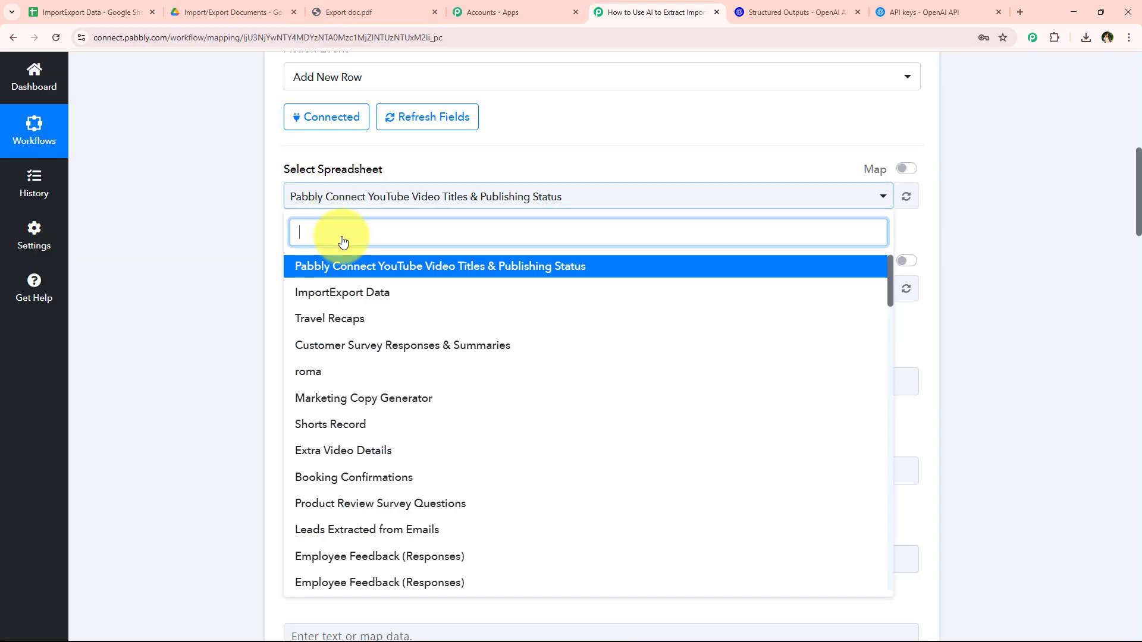
click(345, 291)
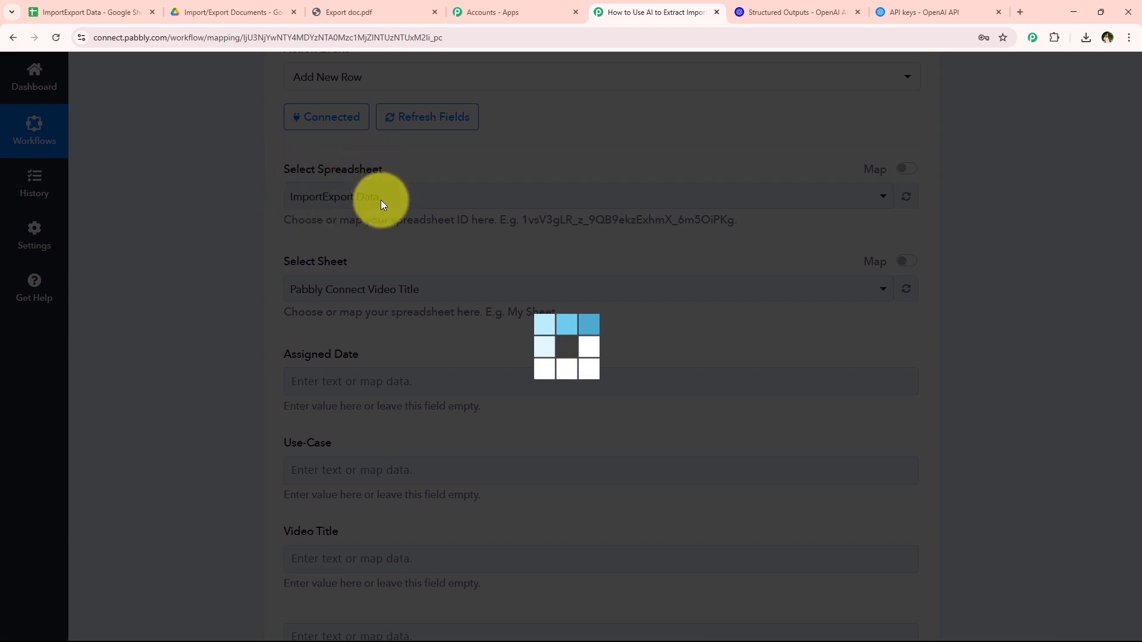
click(322, 290)
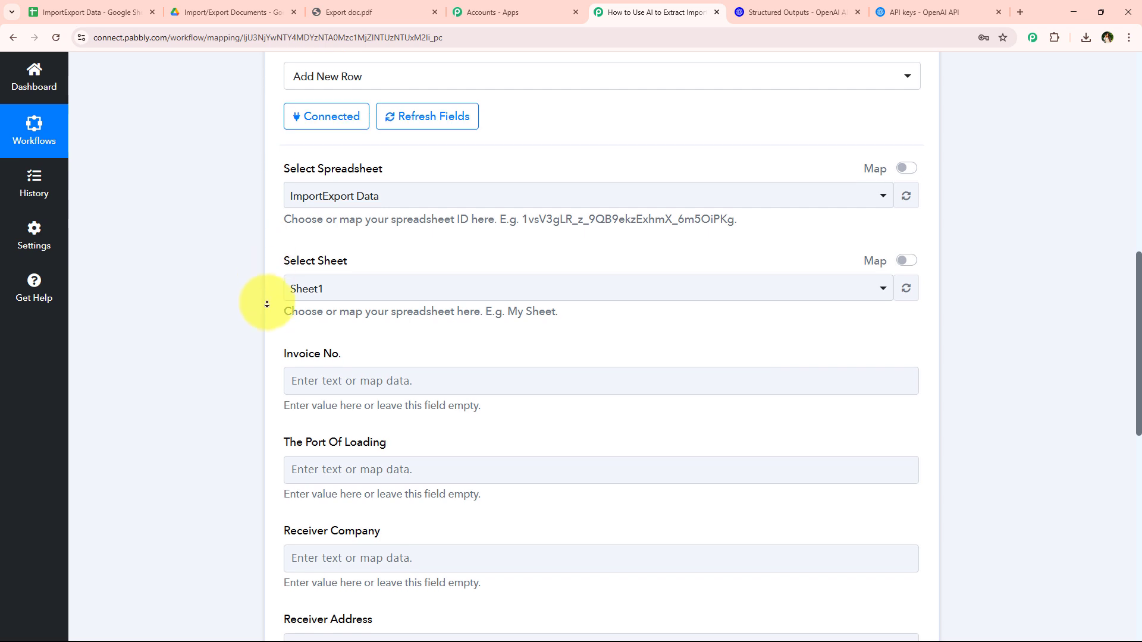
Map the Invoice No. and The Port Of Loading fields to the OpenAI step's Invoice No and Port Of Loading values.
scroll(268, 301, down, 3)
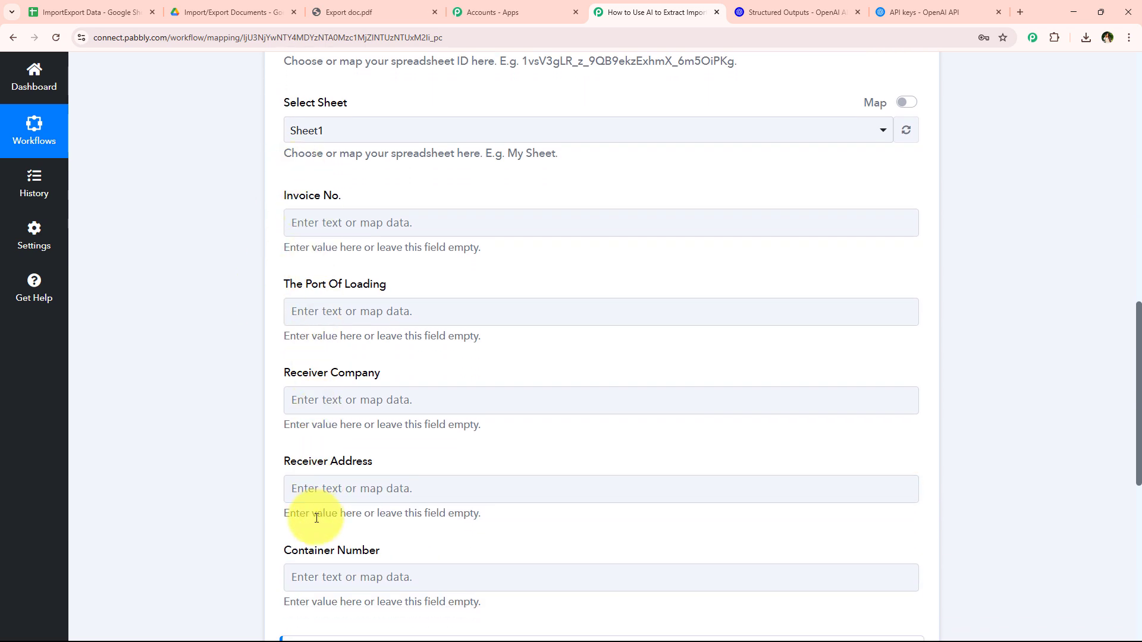
click(357, 223)
click(324, 423)
click(237, 318)
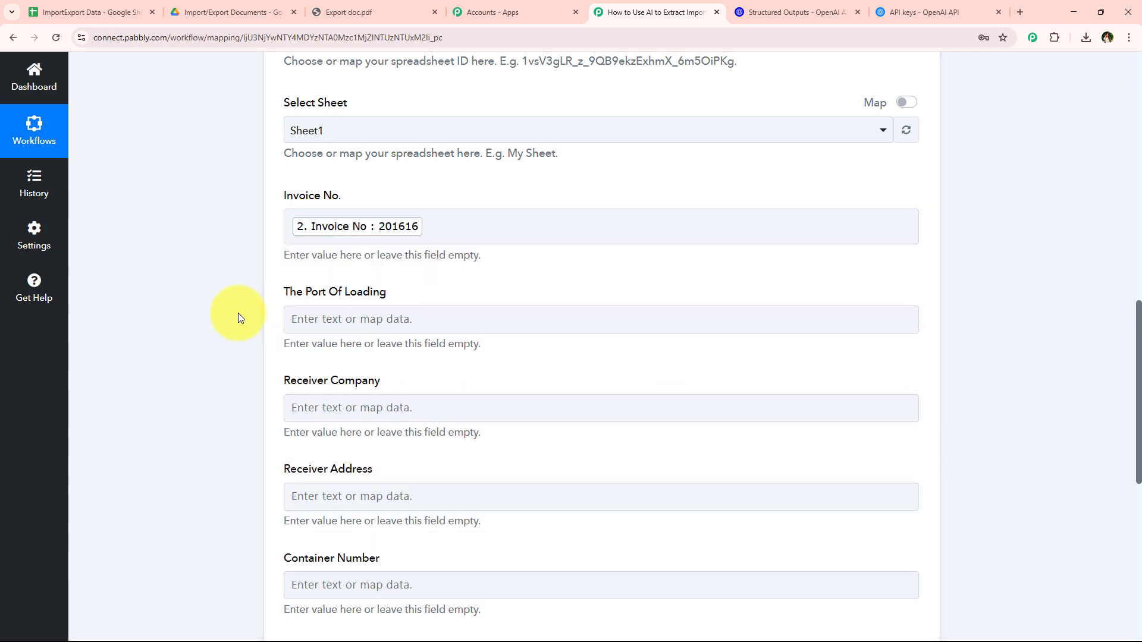
scroll(238, 318, down, 2)
click(293, 200)
click(374, 357)
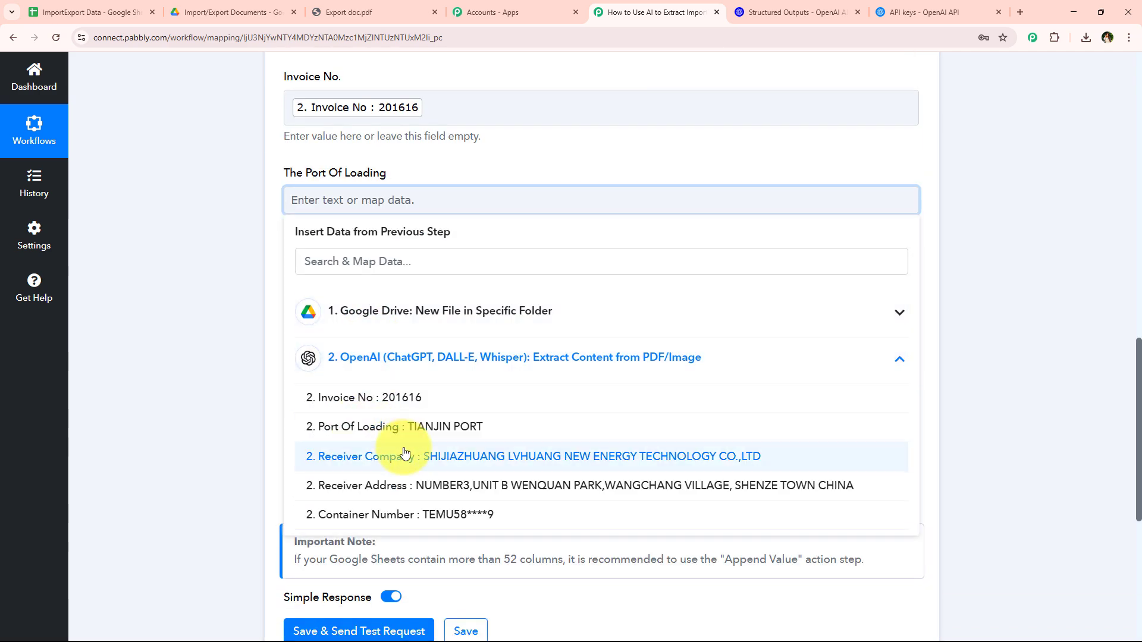
click(397, 426)
click(226, 325)
Map the Receiver Company and Receiver Address fields to the matching values from the OpenAI step.
click(298, 294)
scroll(398, 332, down, 2)
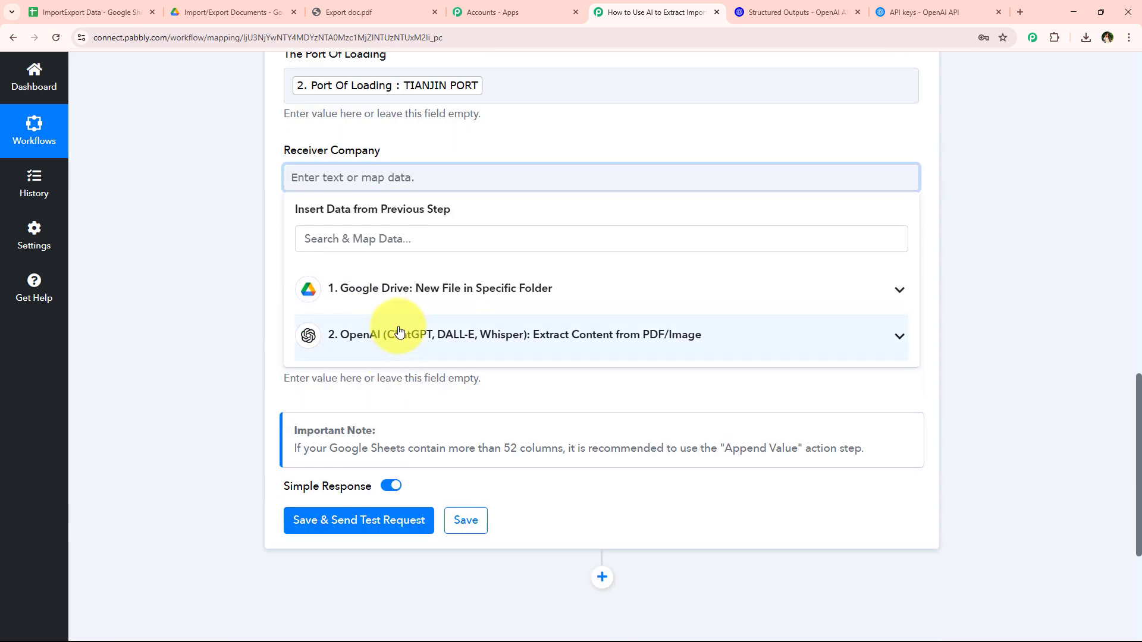
click(399, 332)
click(395, 433)
click(153, 311)
click(301, 275)
scroll(342, 281, down, 1)
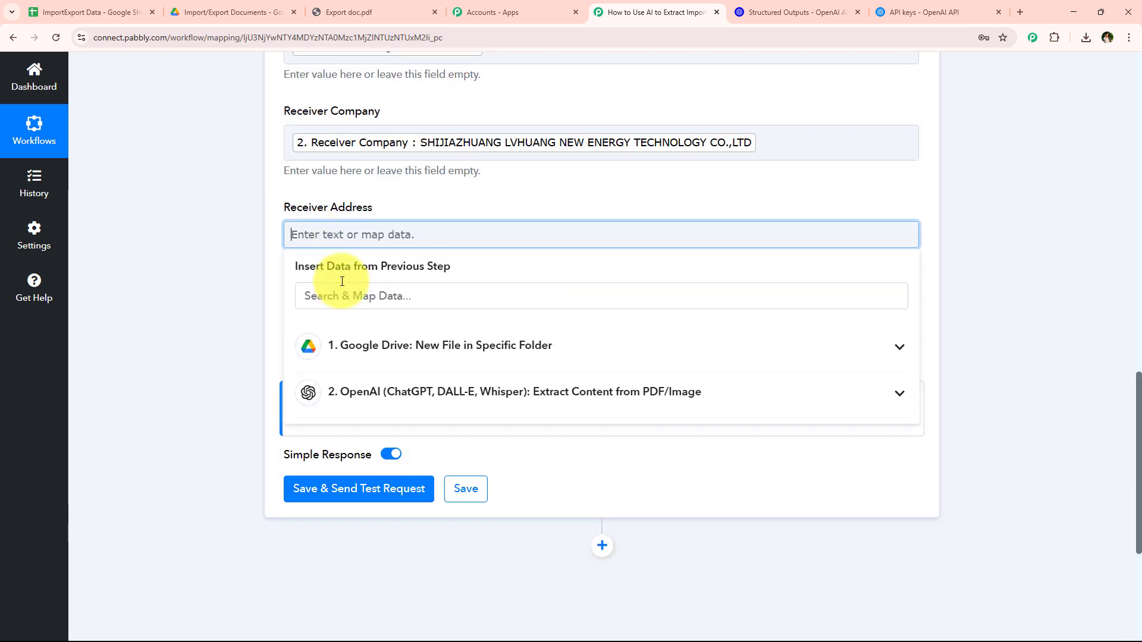
click(403, 319)
click(402, 438)
Map the Container Number field to the OpenAI step's Container Number, then save the action and send a test request.
click(346, 253)
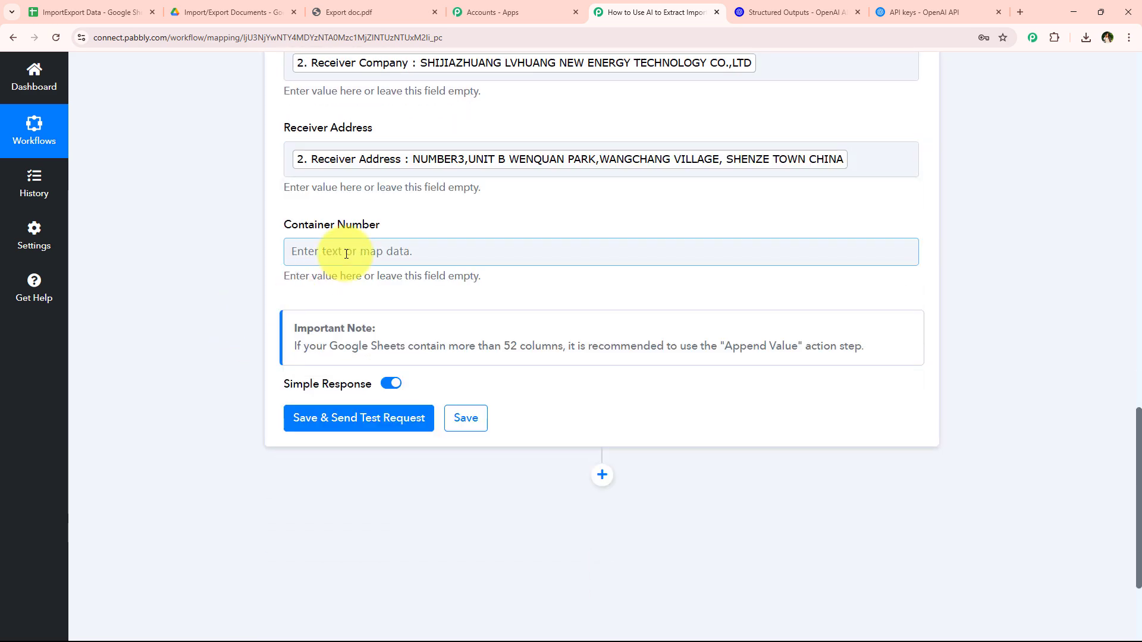
click(395, 408)
click(395, 566)
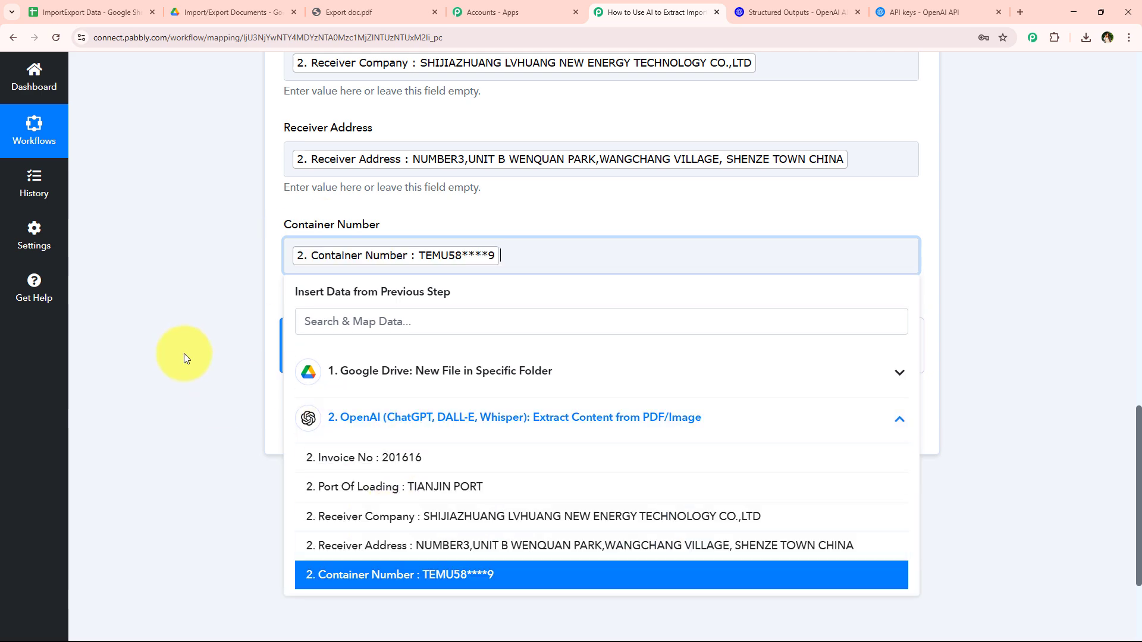
click(199, 331)
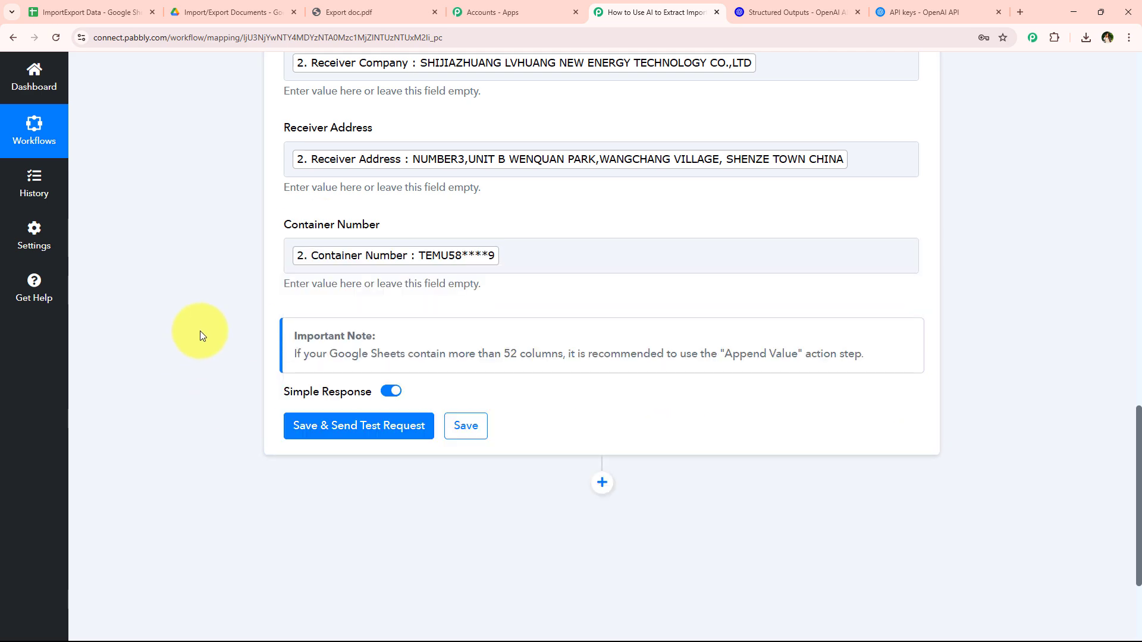
scroll(199, 331, down, 3)
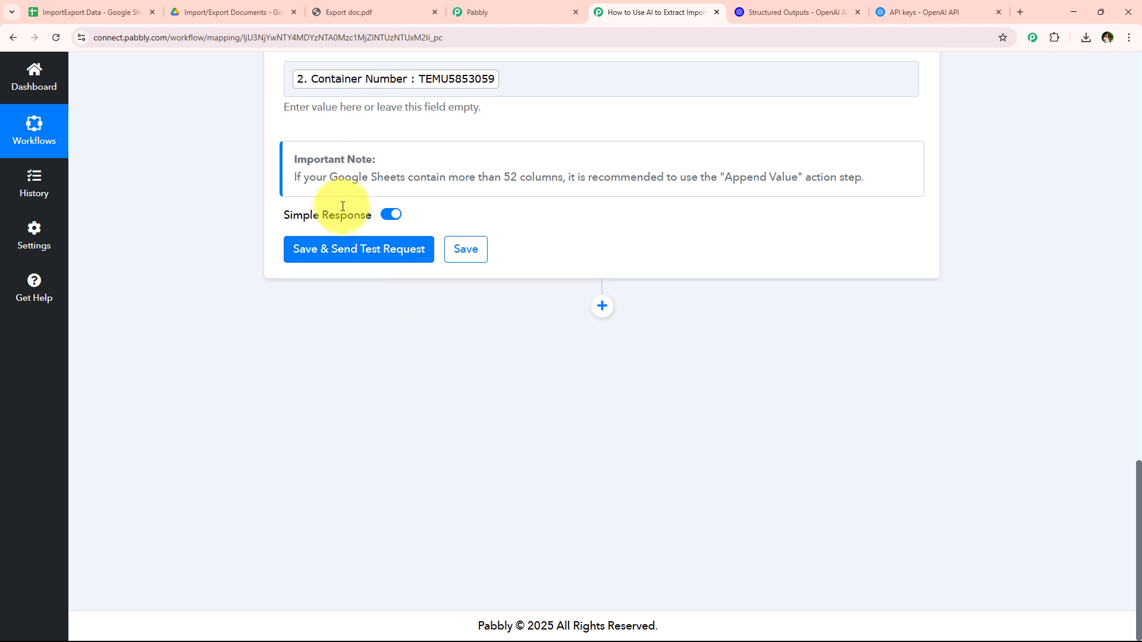
click(341, 248)
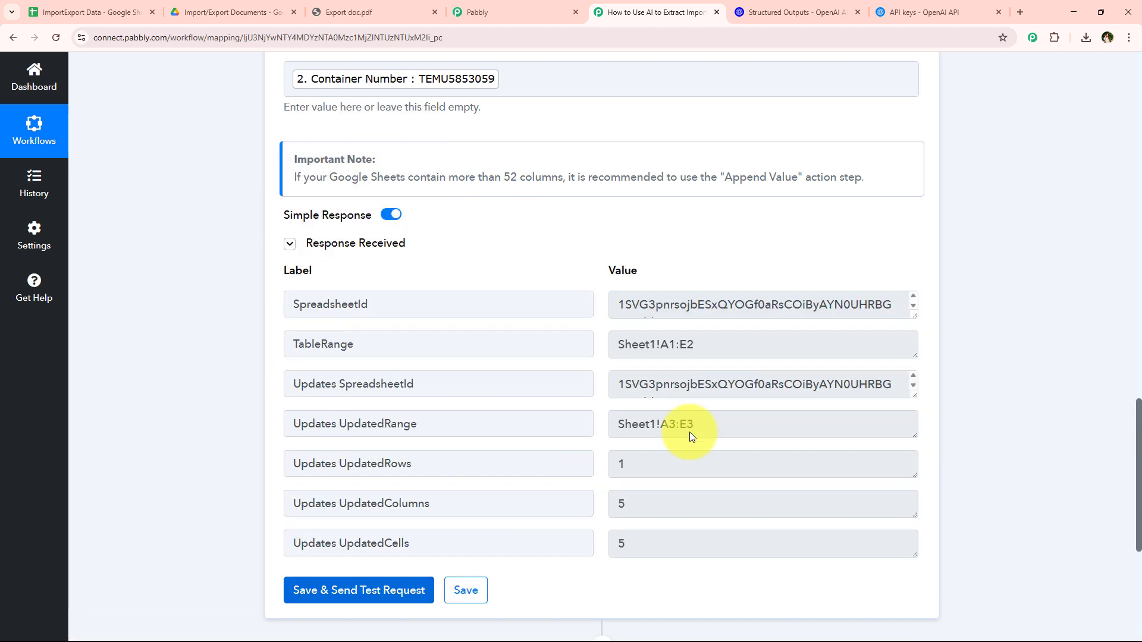
Check row 3 of the ImportExport Data spreadsheet against the commercial invoice in Export doc.pdf, and return to the workflow.
scroll(255, 431, up, 1)
scroll(254, 431, up, 15)
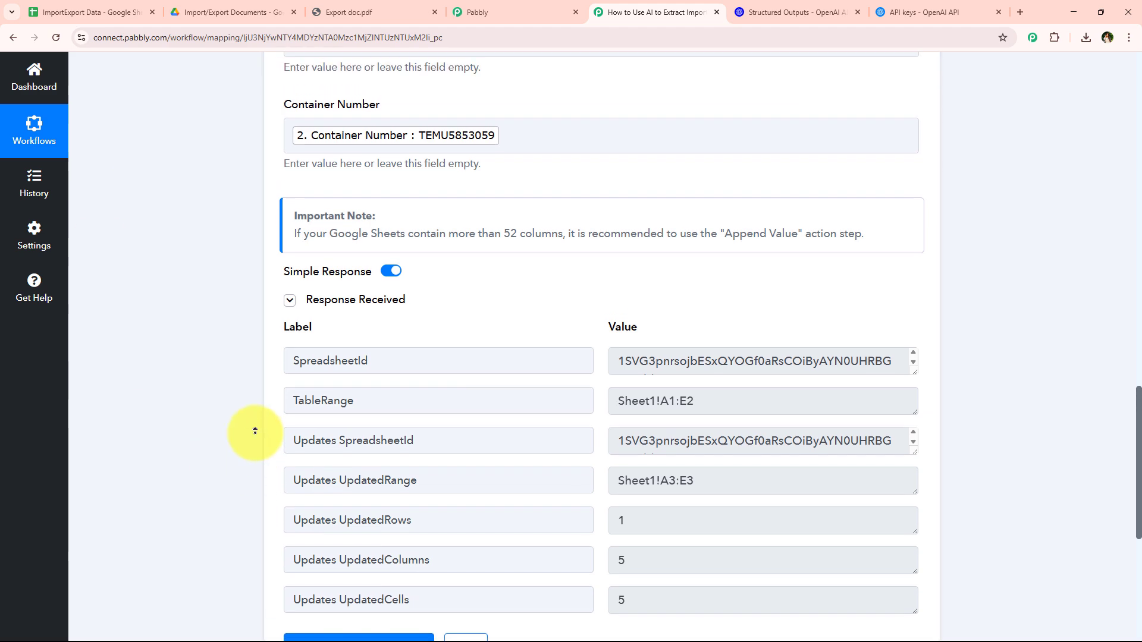
scroll(484, 382, up, 5)
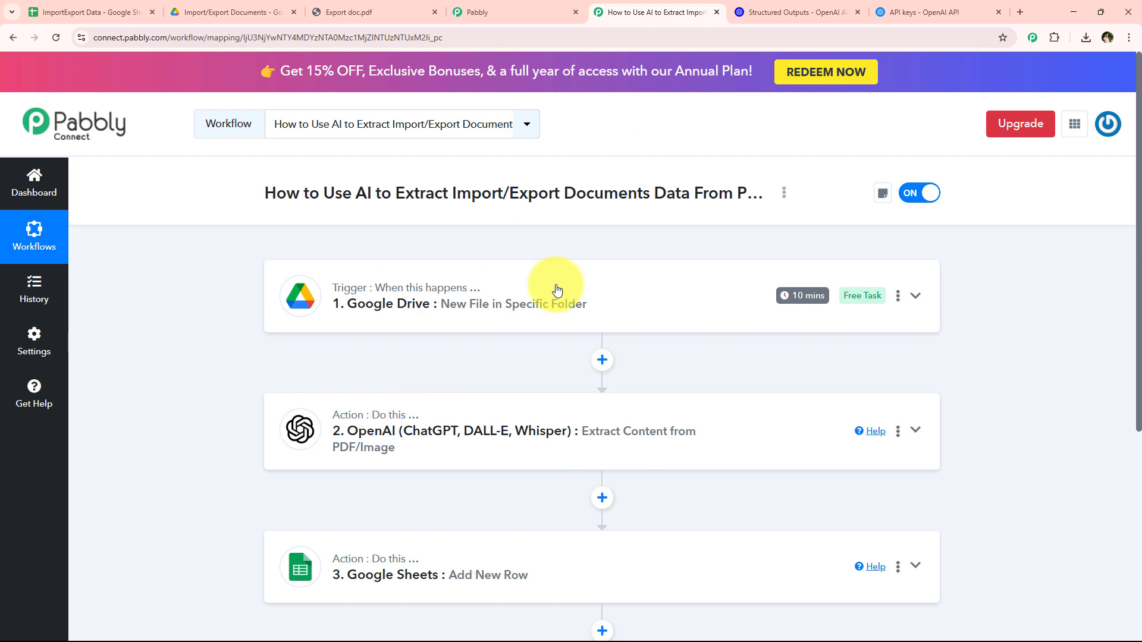
click(122, 10)
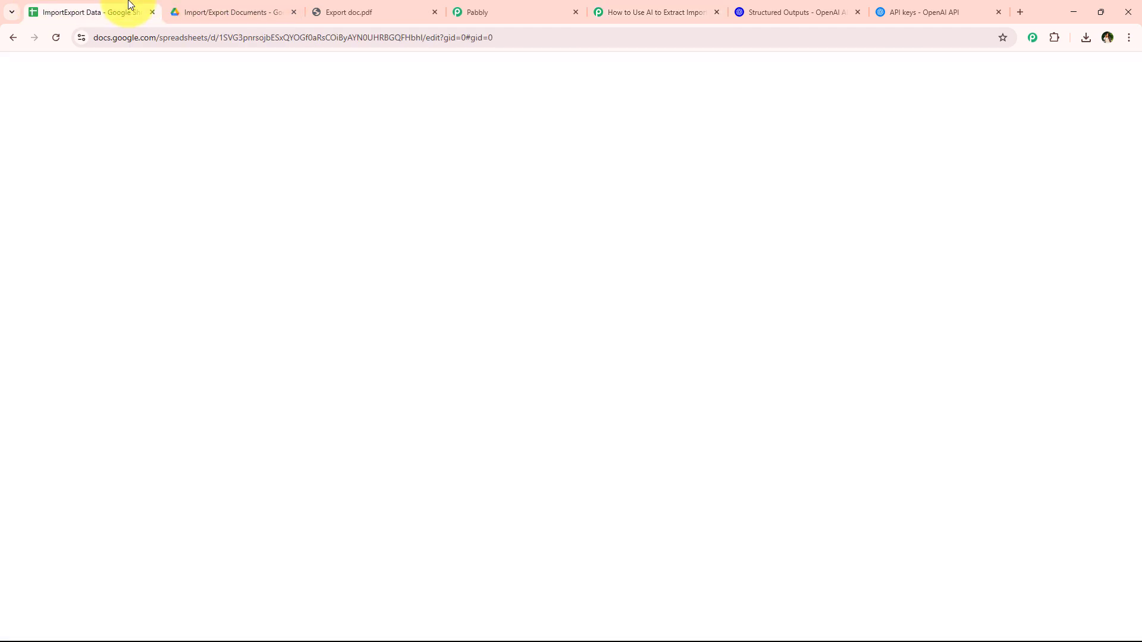
click(641, 251)
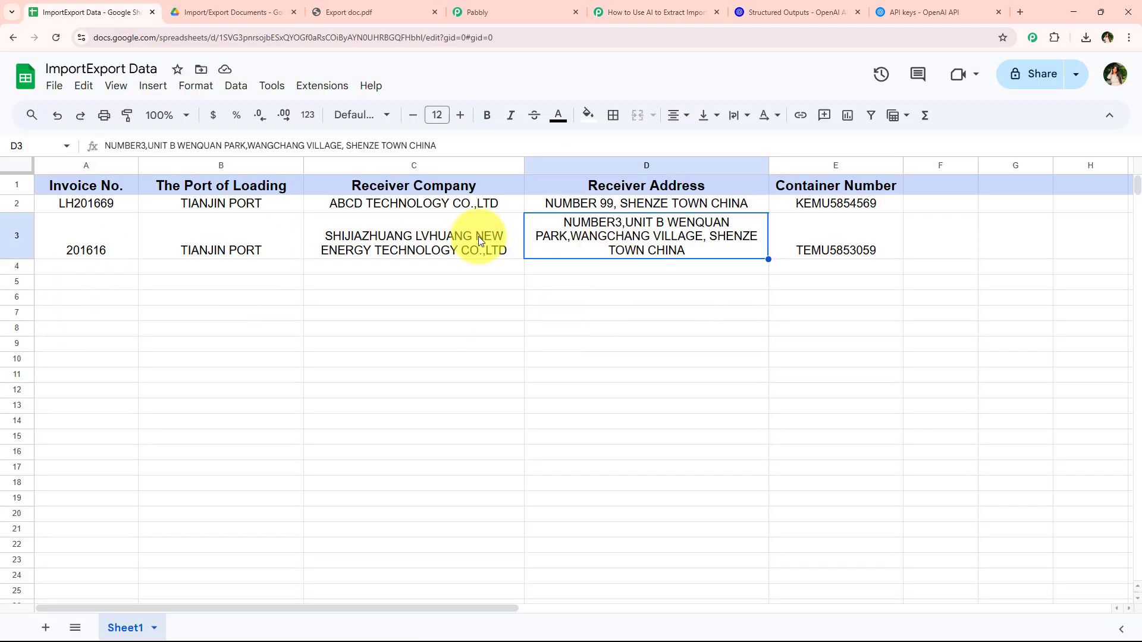
click(478, 237)
click(220, 250)
drag(113, 233, 745, 241)
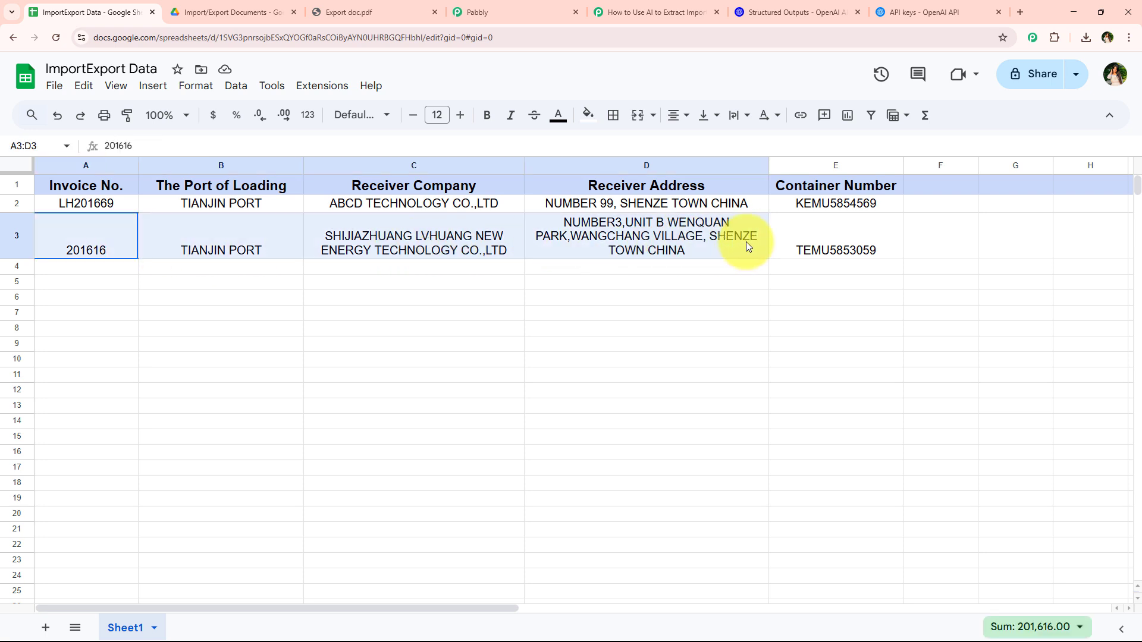
click(419, 329)
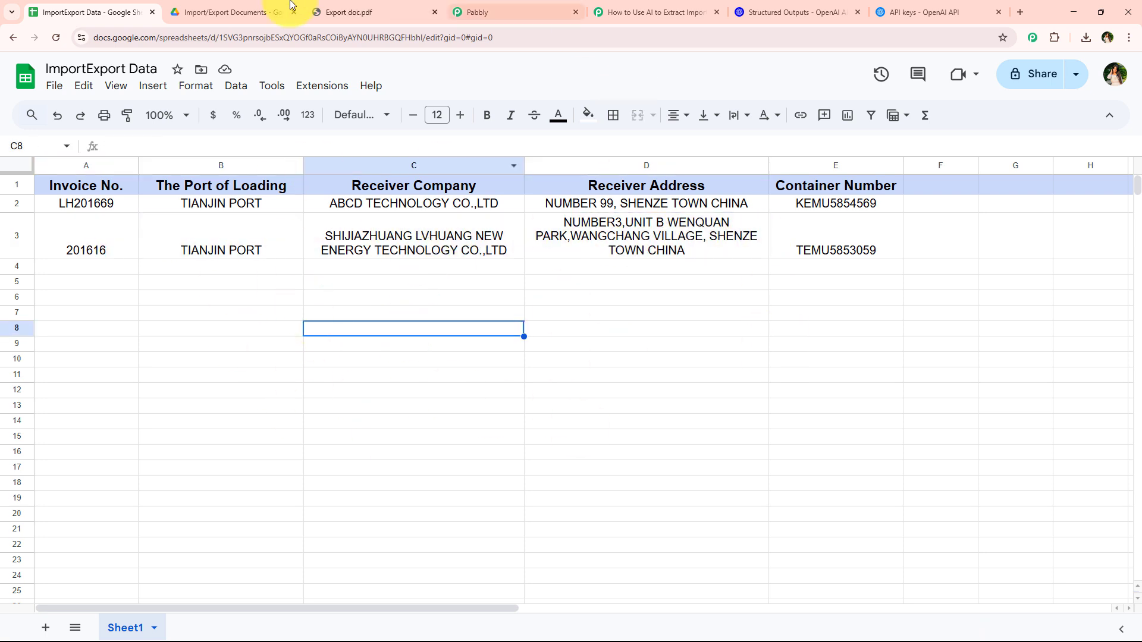
click(344, 12)
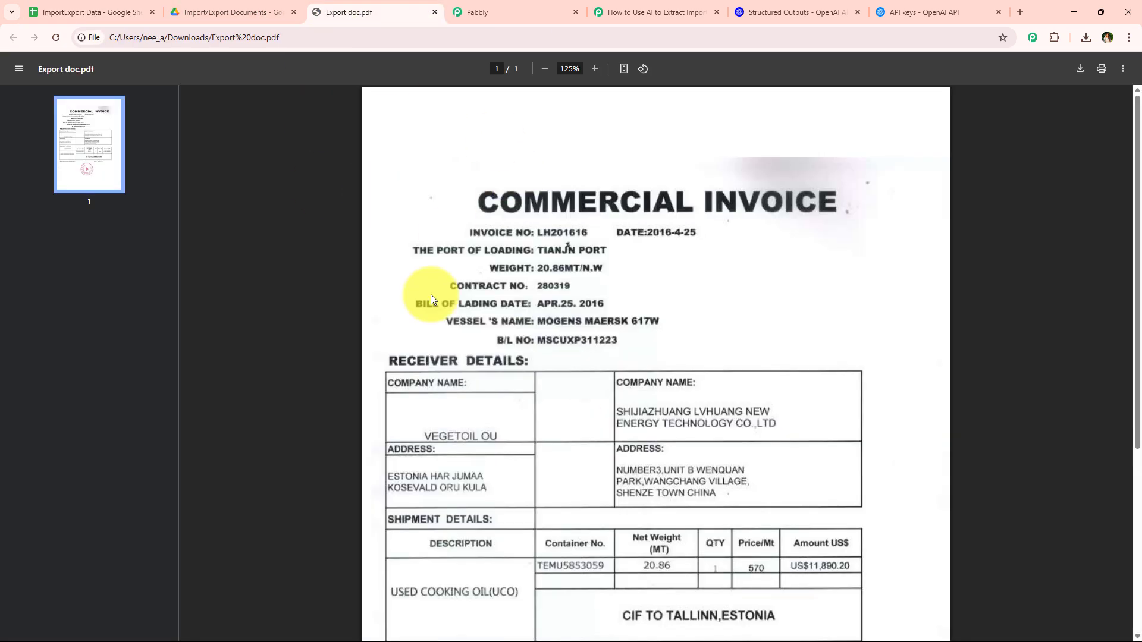
click(631, 12)
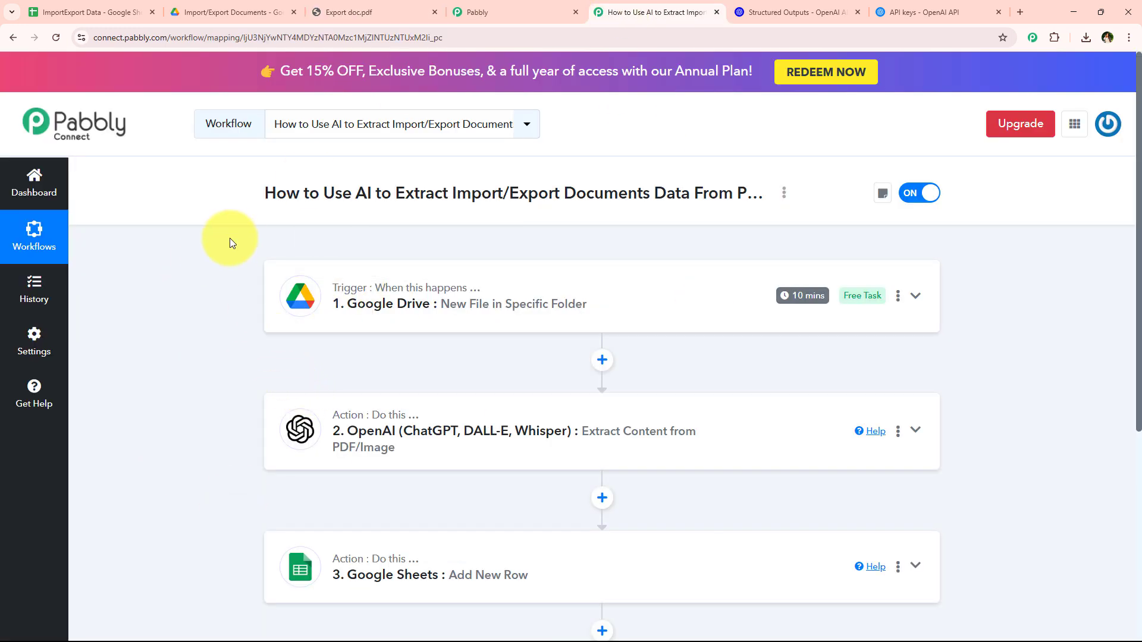
Review the Import/Export Documents folder in Google Drive and the checking interval of the workflow's Google Drive trigger.
scroll(236, 239, down, 2)
scroll(240, 399, up, 2)
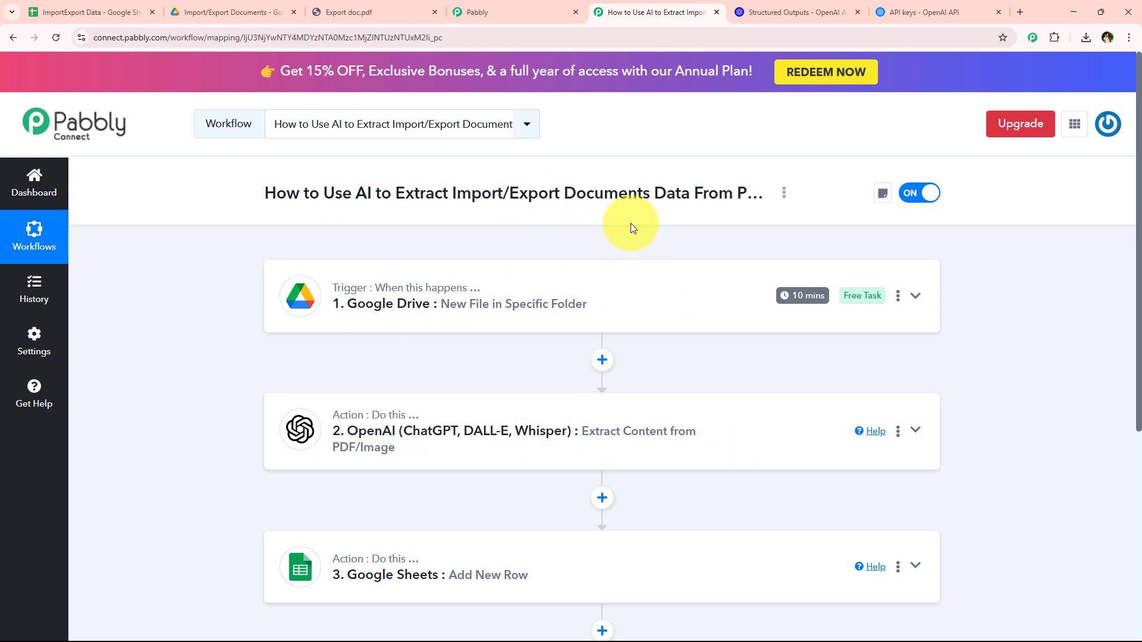
click(218, 9)
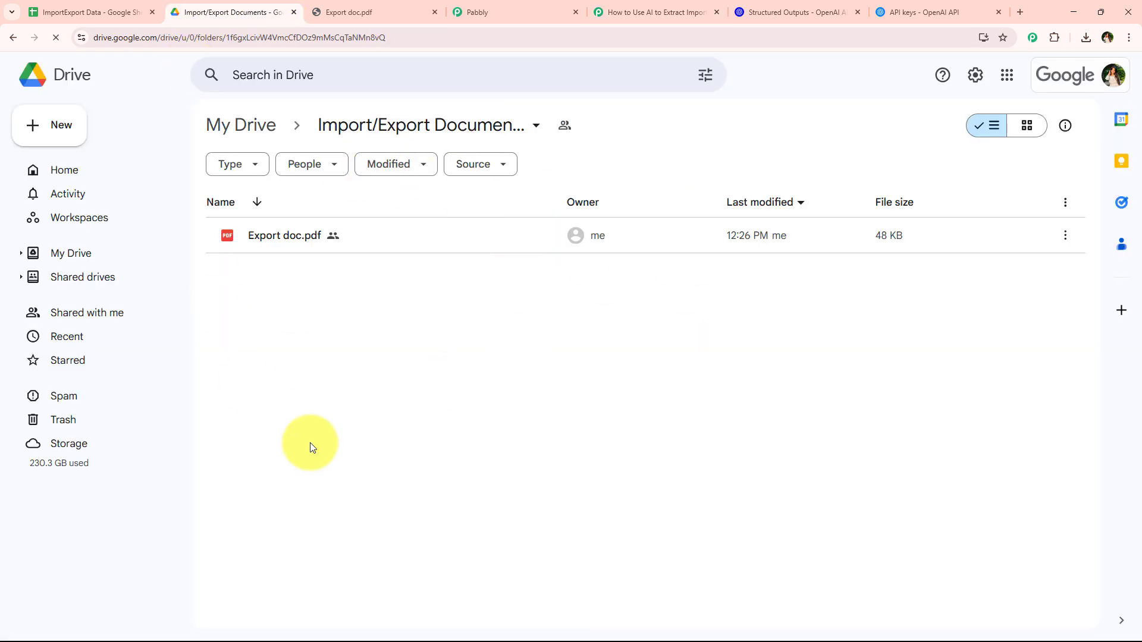
click(632, 11)
mouse_move(785, 299)
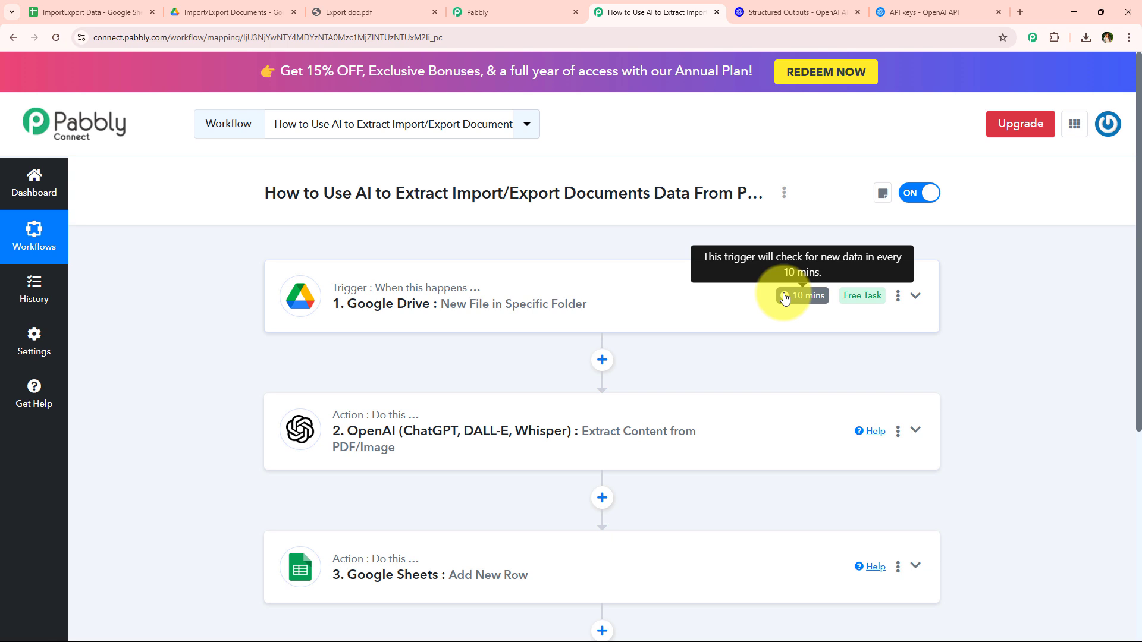
Look over the extracted rows in the ImportExport Data spreadsheet and return to the Pabbly Connect workflow.
scroll(393, 357, down, 1)
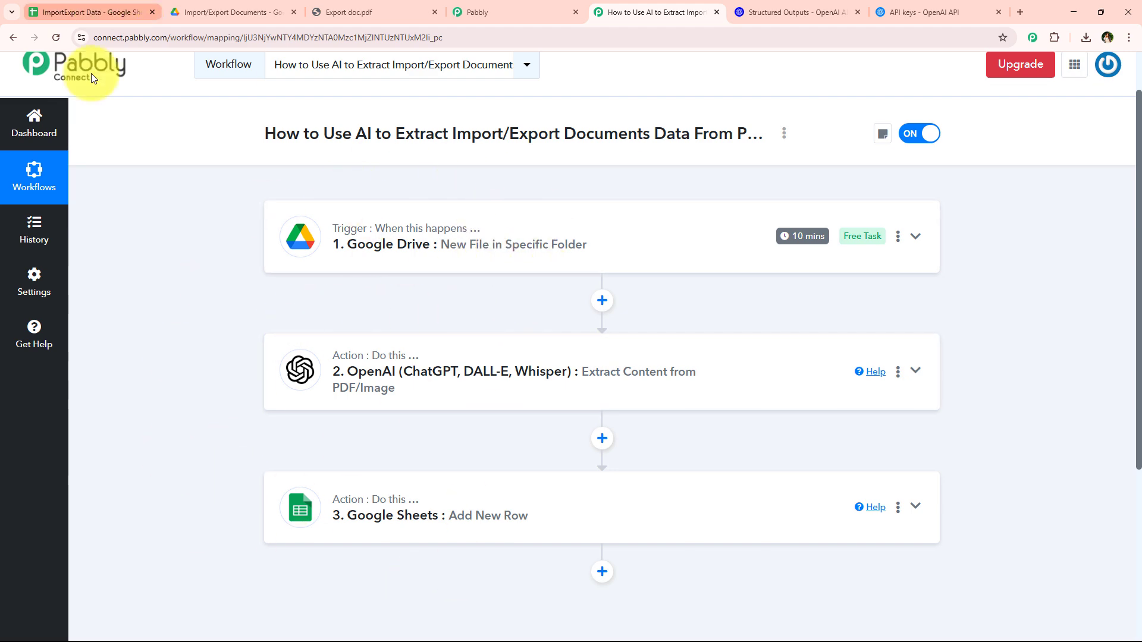
click(90, 12)
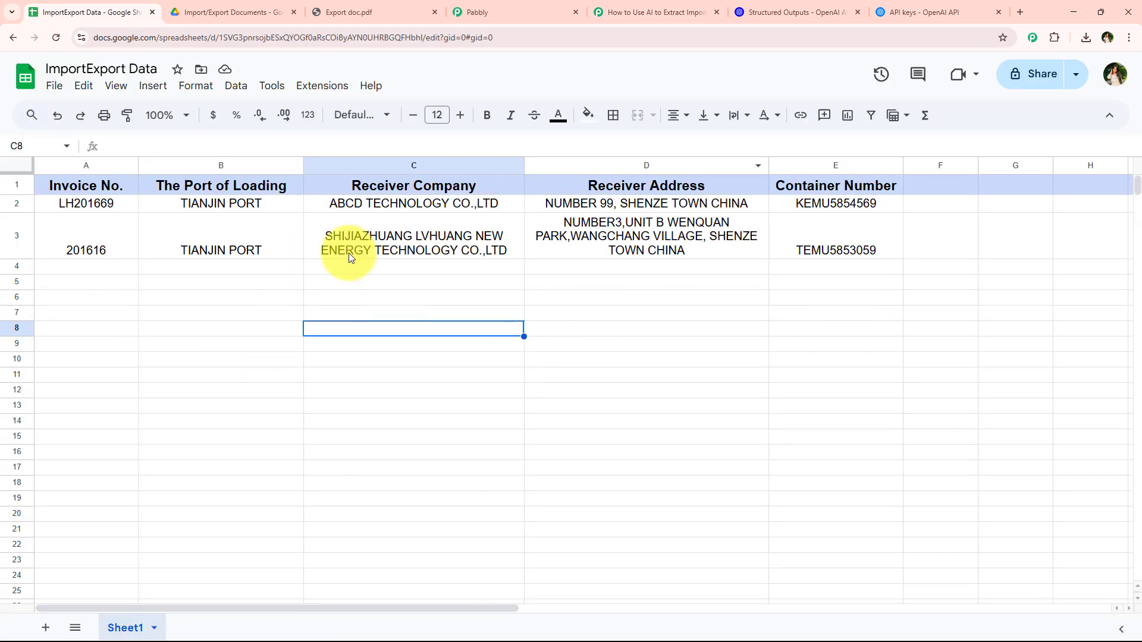
click(656, 12)
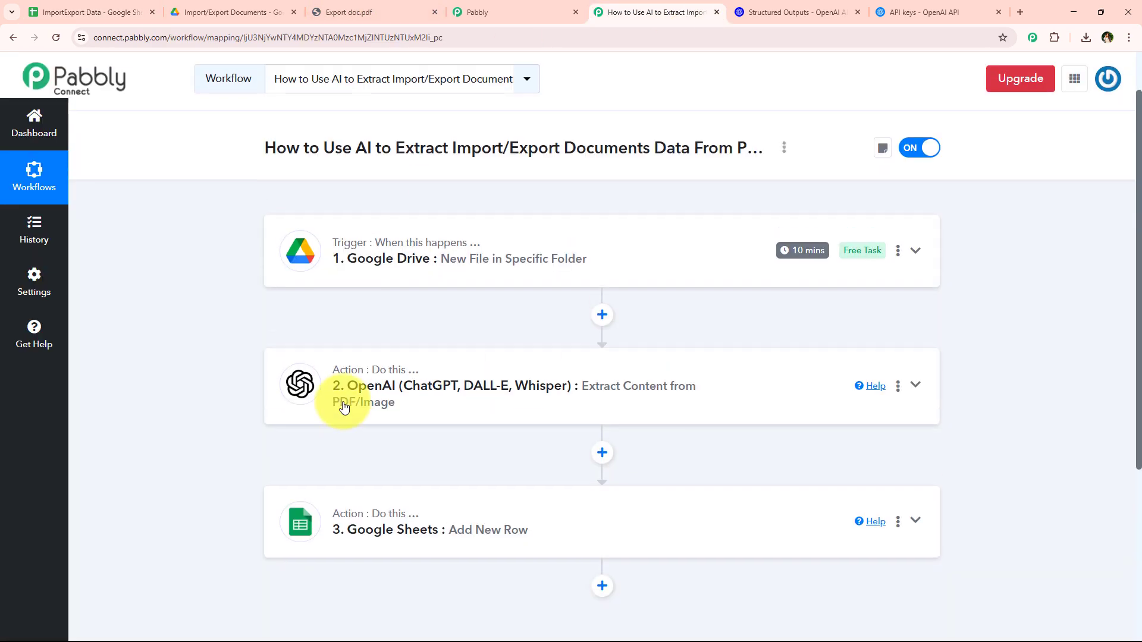